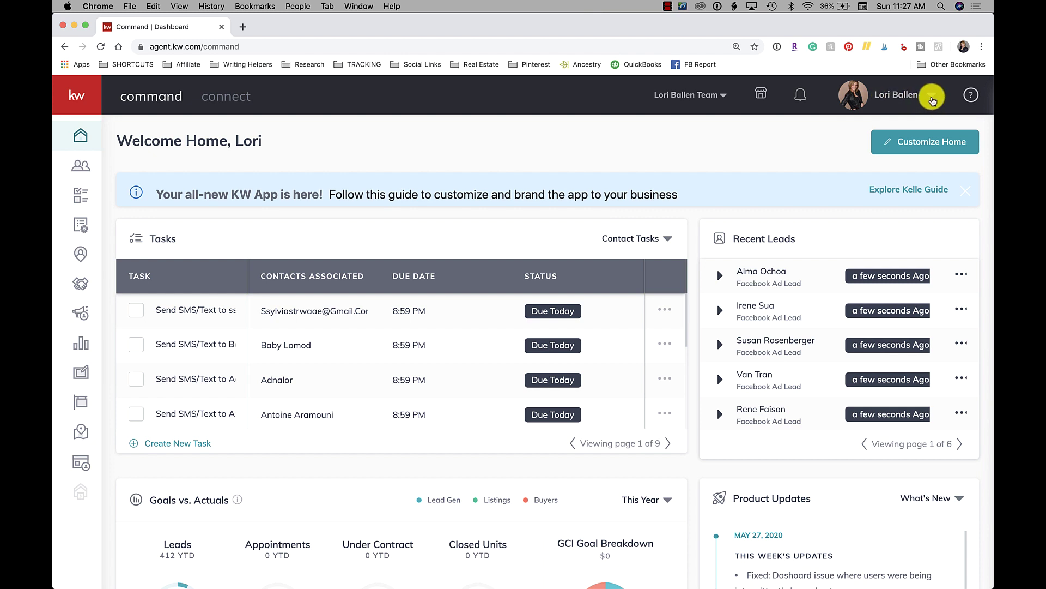
Open the Marketing Profile page under Settings > Connect Settings
left_click(933, 102)
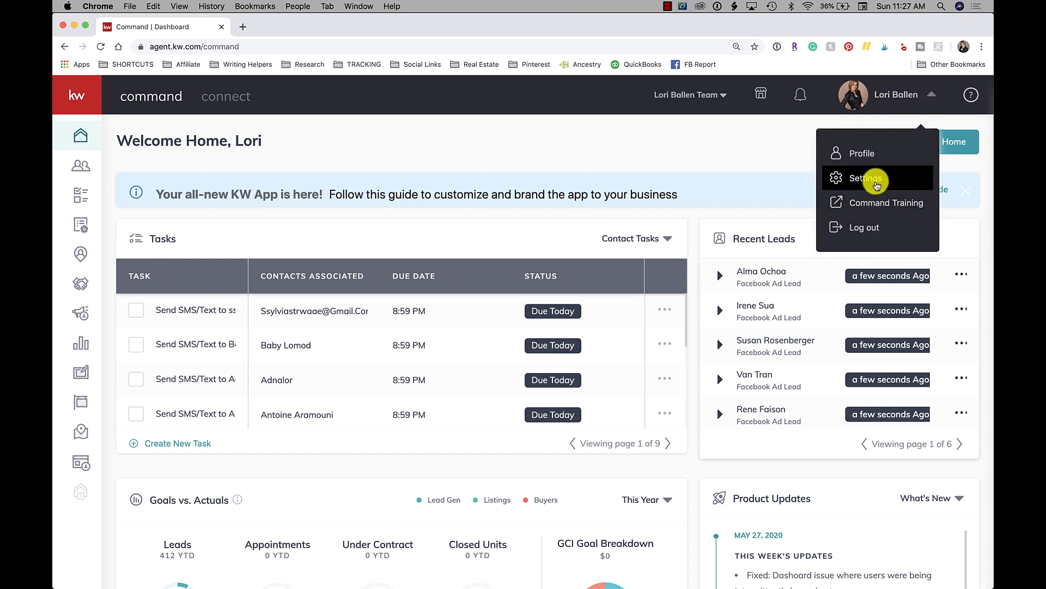
left_click(876, 185)
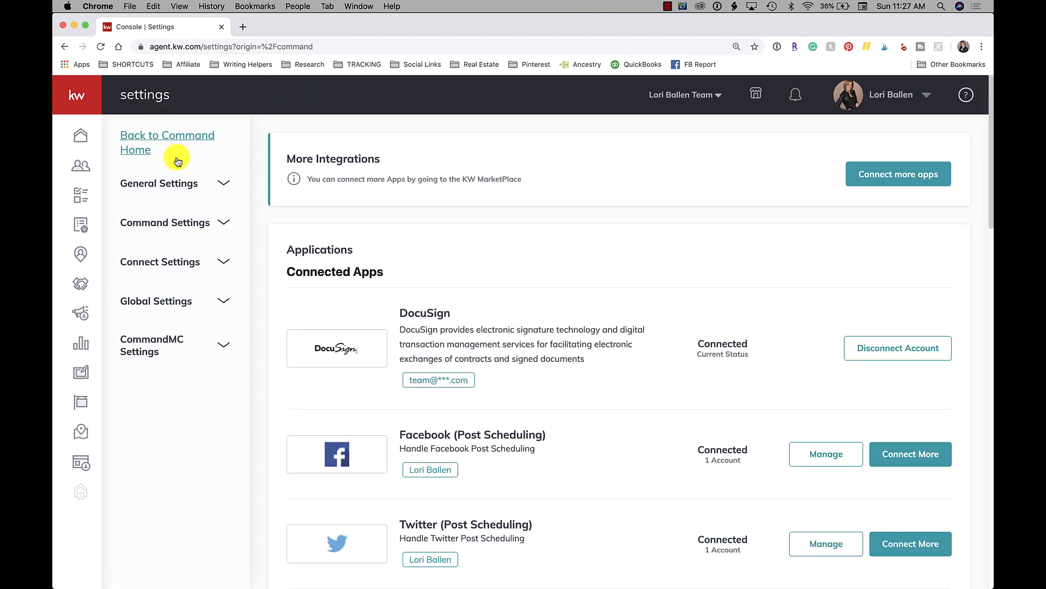
left_click(165, 262)
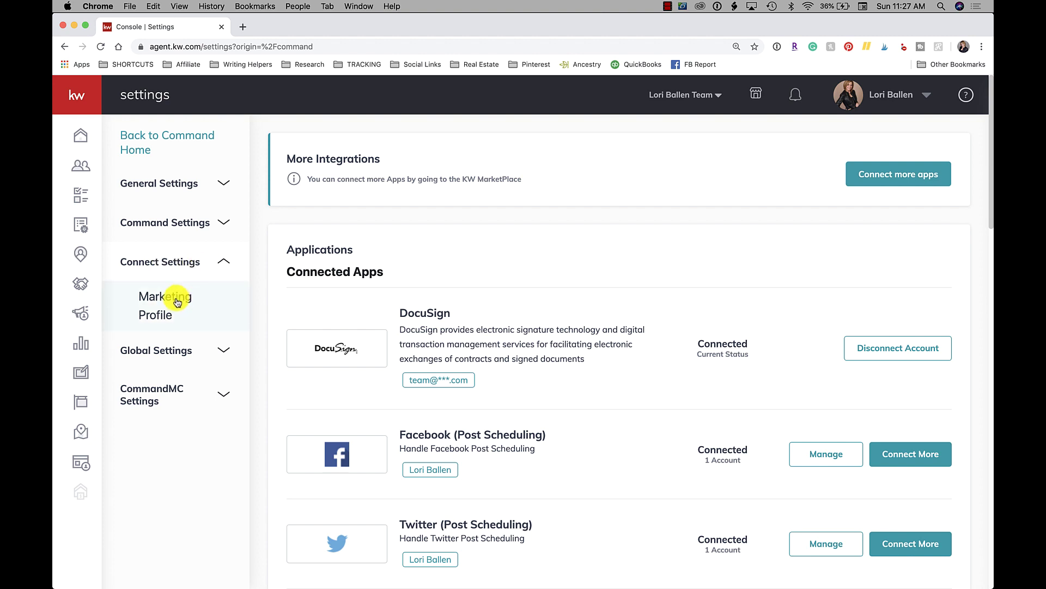
left_click(171, 297)
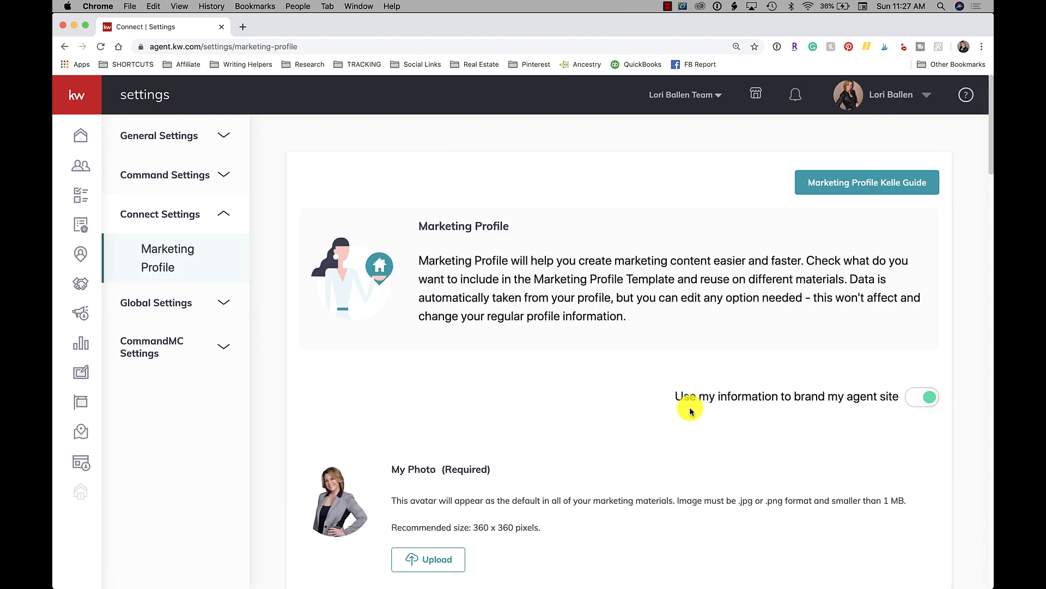
Scroll through every profile section down to the KW App Link and back up
scroll(690, 410, "down", 5)
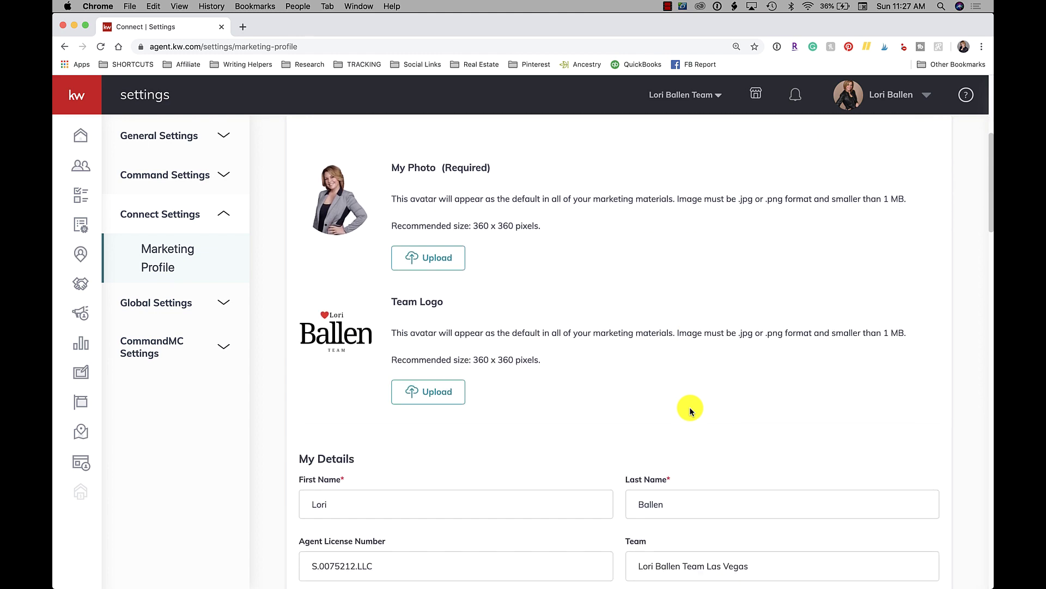
scroll(690, 410, "down", 6)
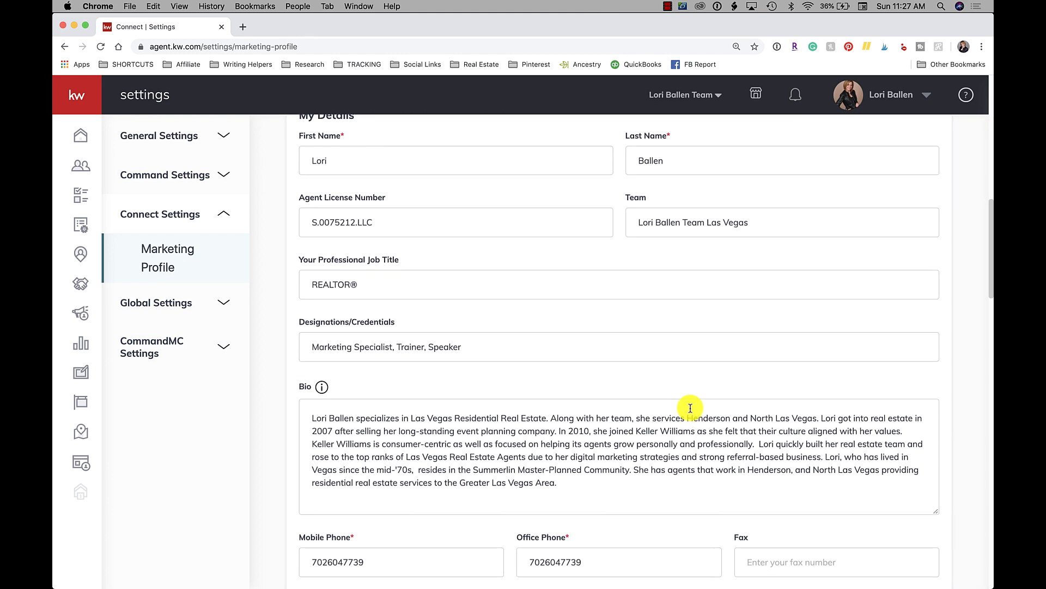
scroll(690, 407, "down", 5)
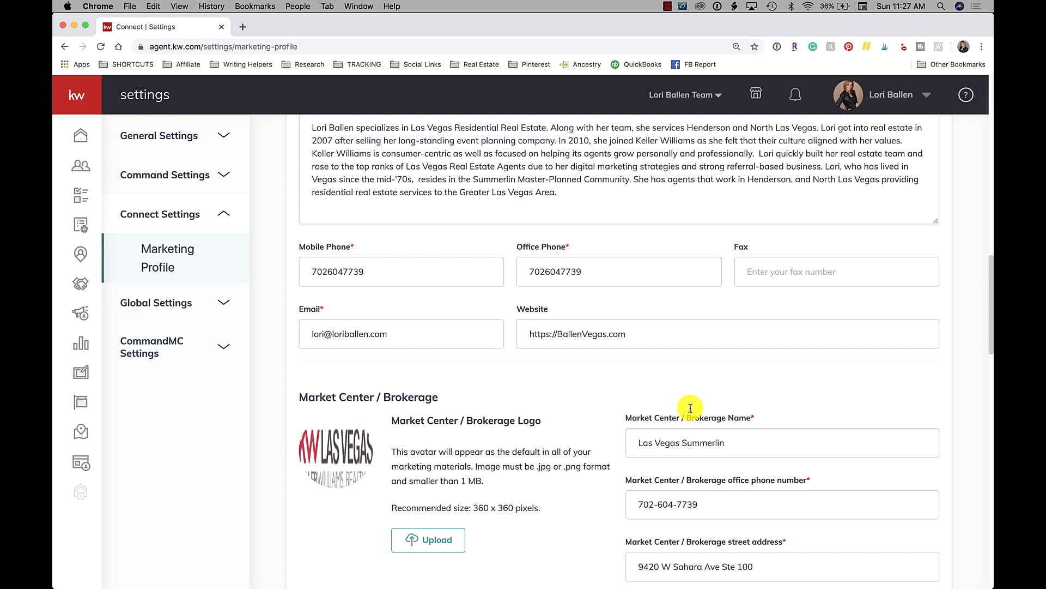
scroll(690, 408, "down", 8)
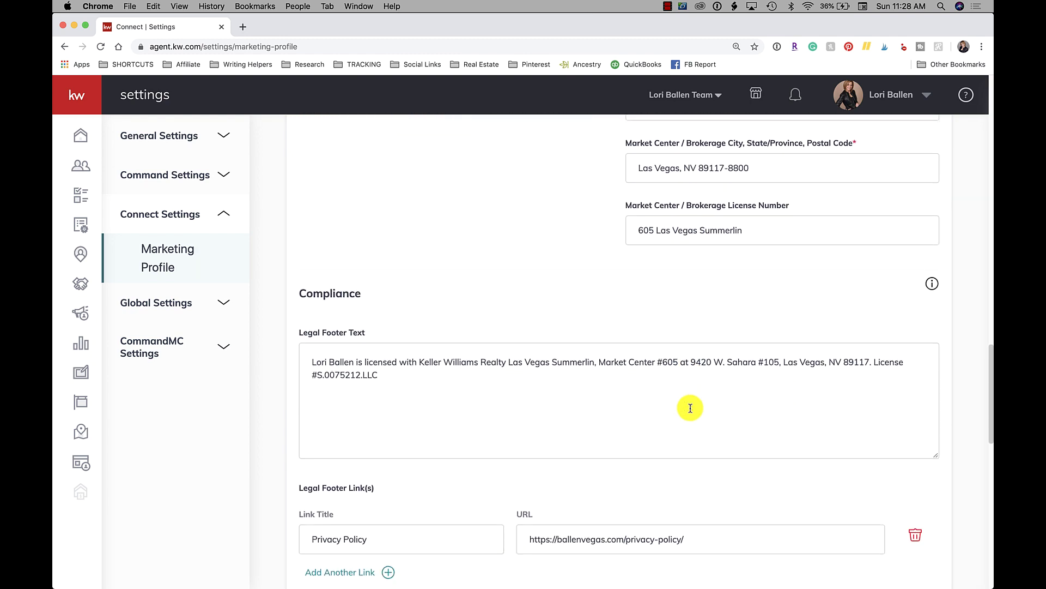
scroll(690, 407, "down", 6)
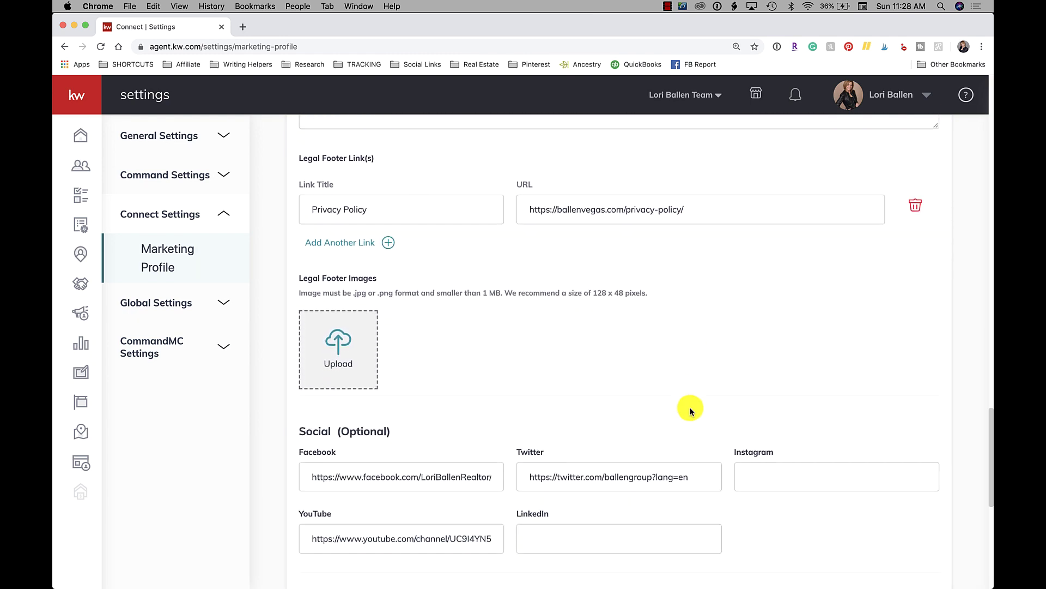
scroll(689, 407, "down", 8)
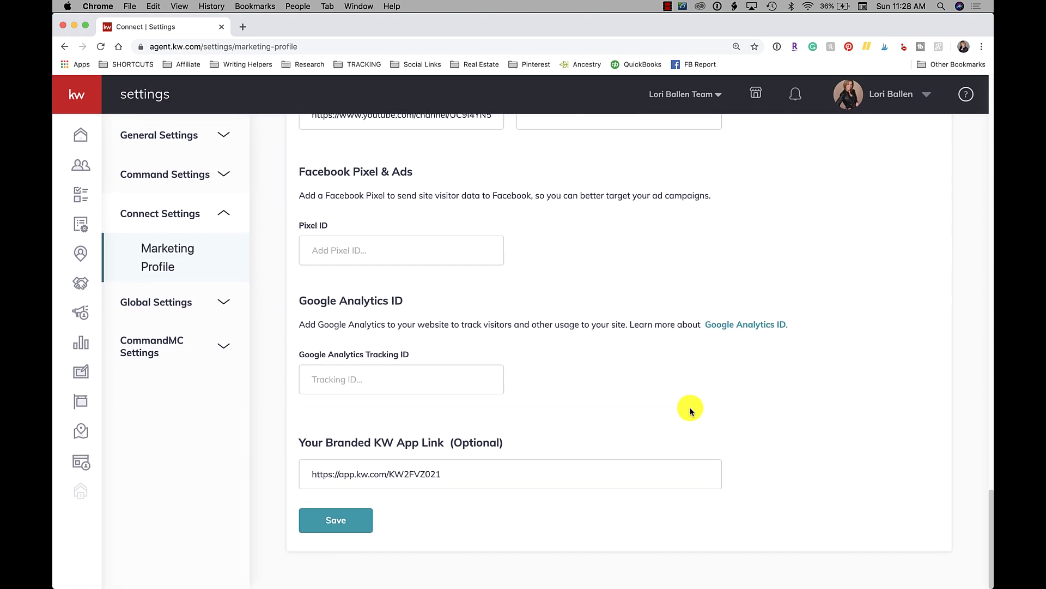
scroll(689, 407, "up", 20)
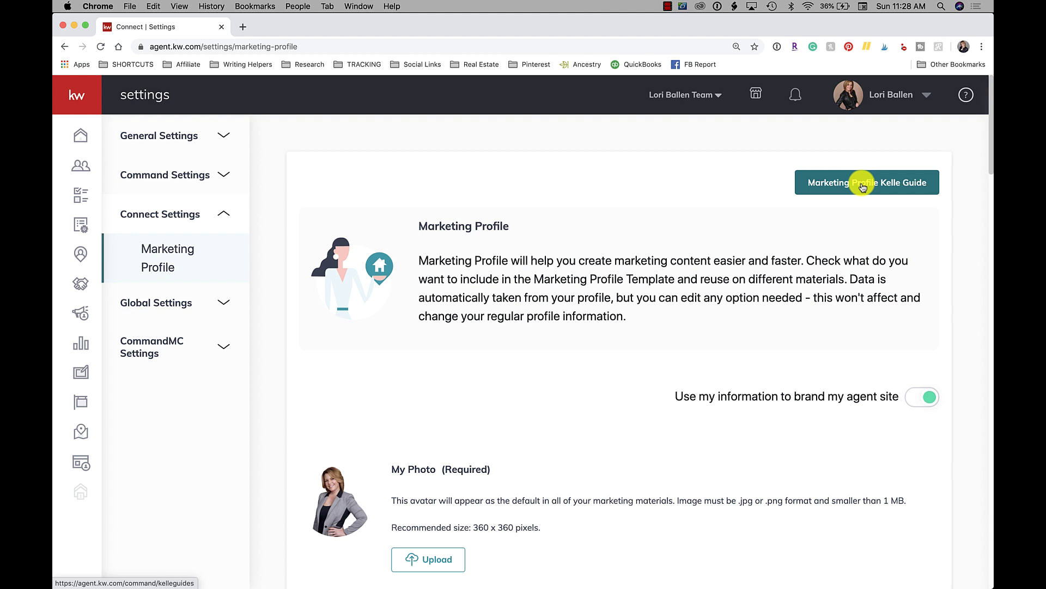
Toggle 'Use my information to brand my agent site' and review the photo and logo sections
scroll(863, 187, "down", 2)
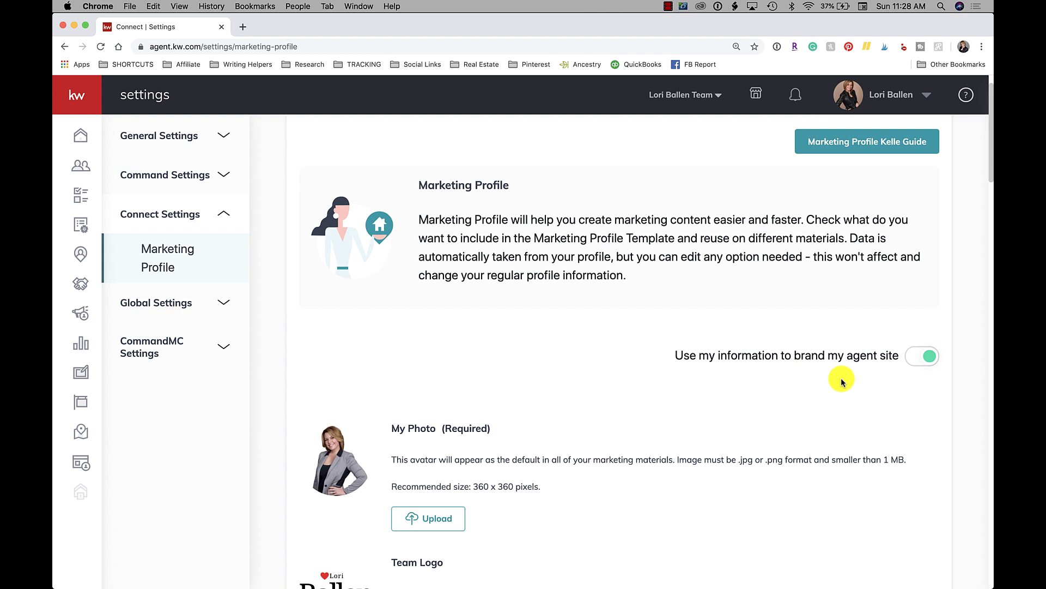
left_click(926, 361)
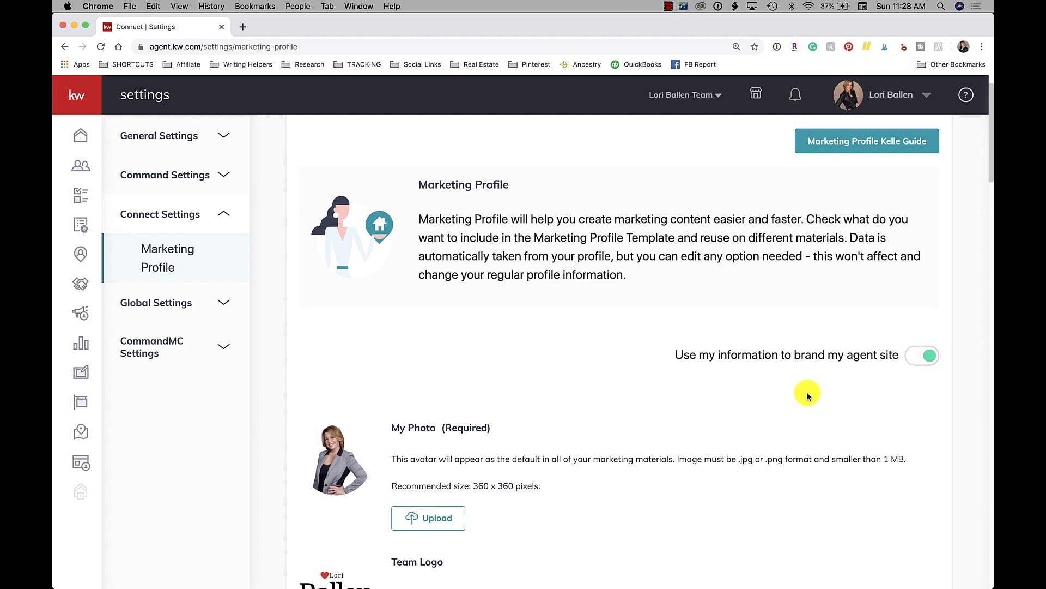
scroll(809, 396, "down", 1)
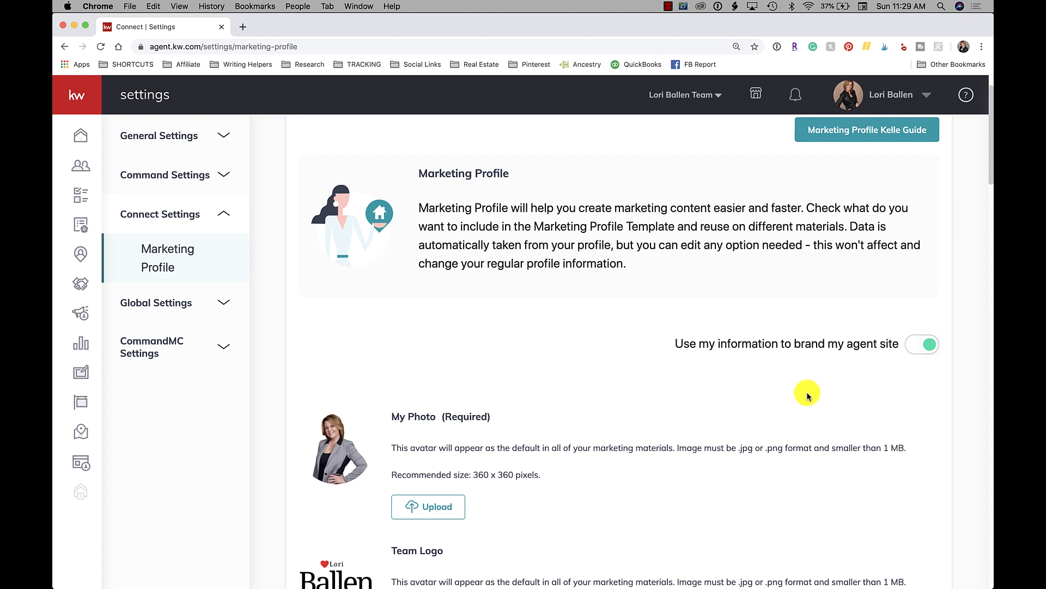
scroll(808, 395, "down", 2)
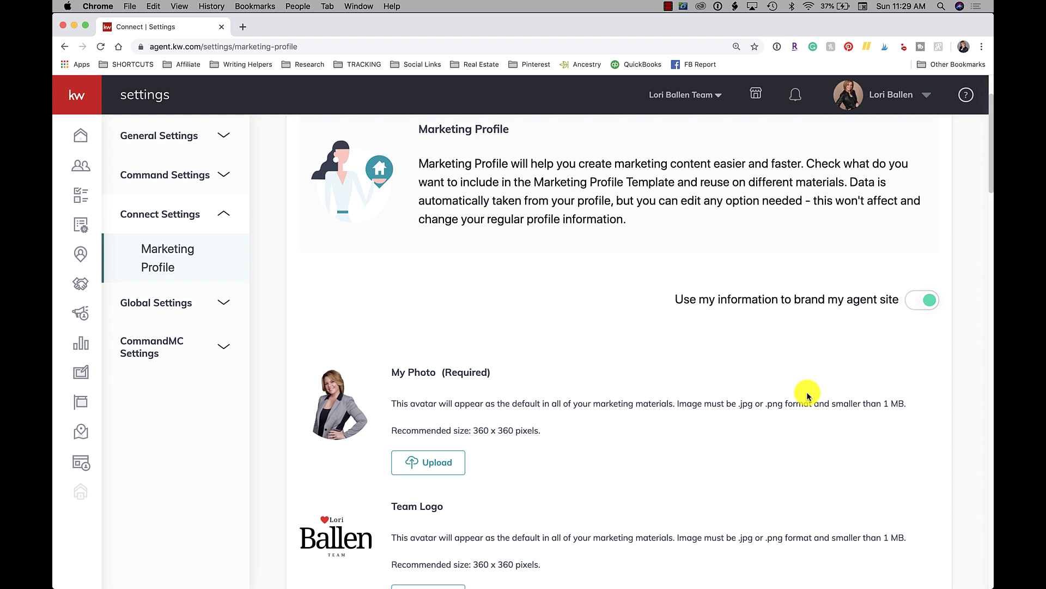
scroll(808, 395, "down", 2)
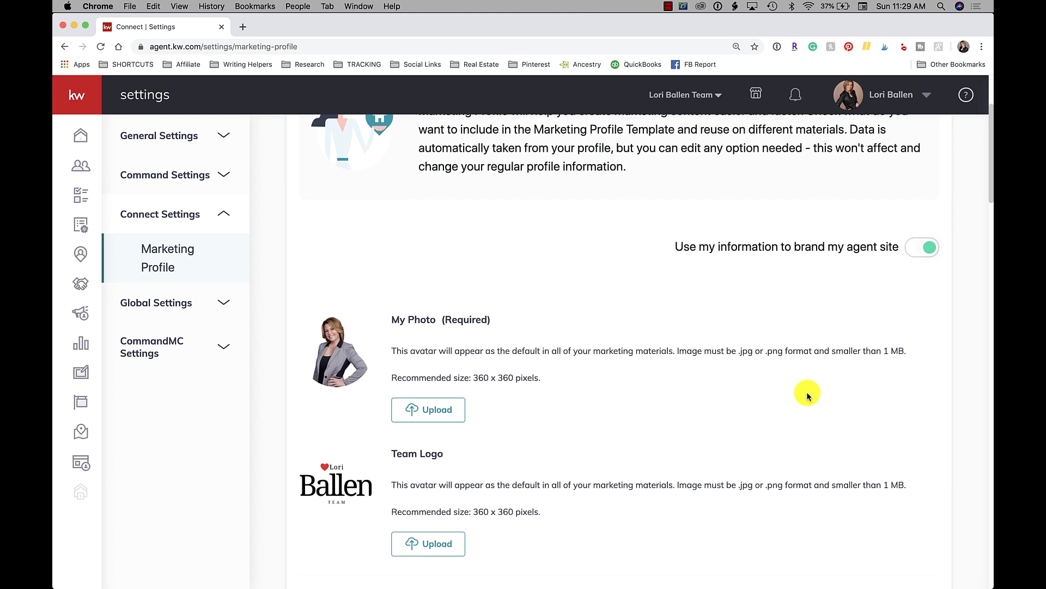
scroll(808, 395, "down", 1)
scroll(807, 394, "down", 2)
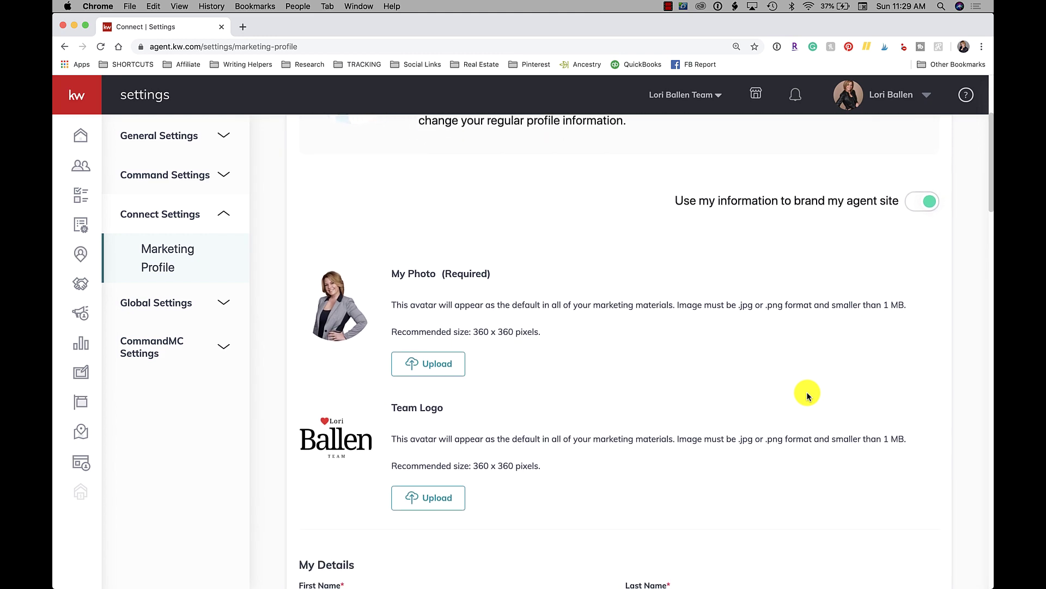
scroll(807, 394, "down", 3)
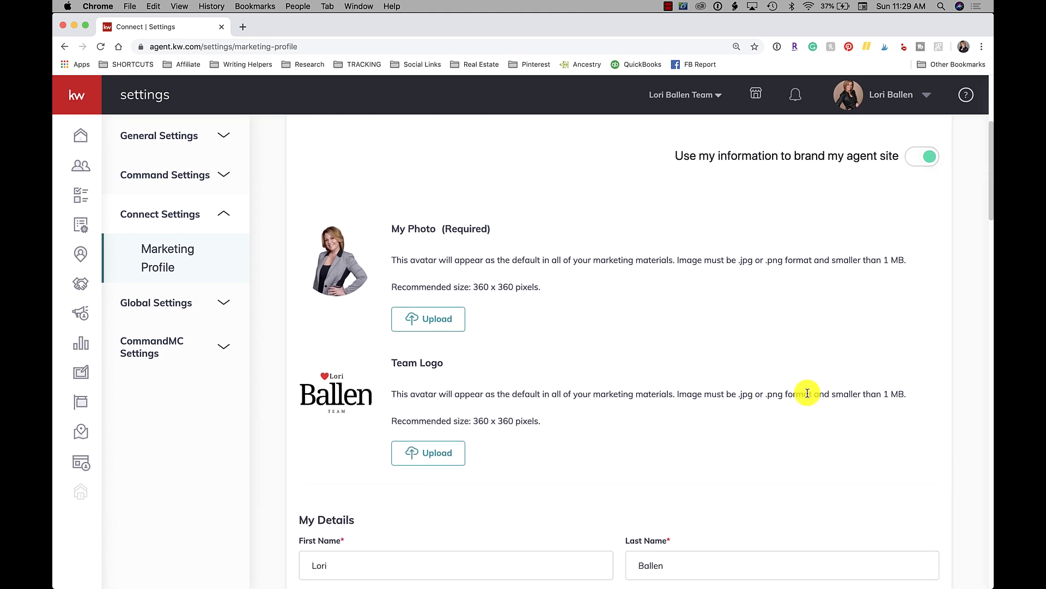
scroll(807, 395, "down", 1)
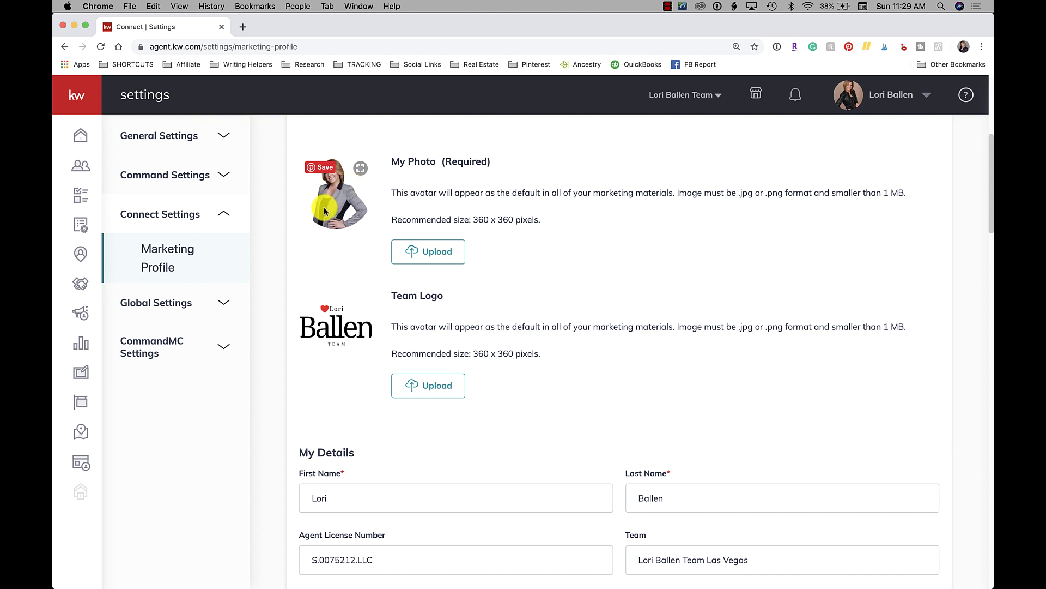
Load canva.com in a new browser tab
left_click(243, 27)
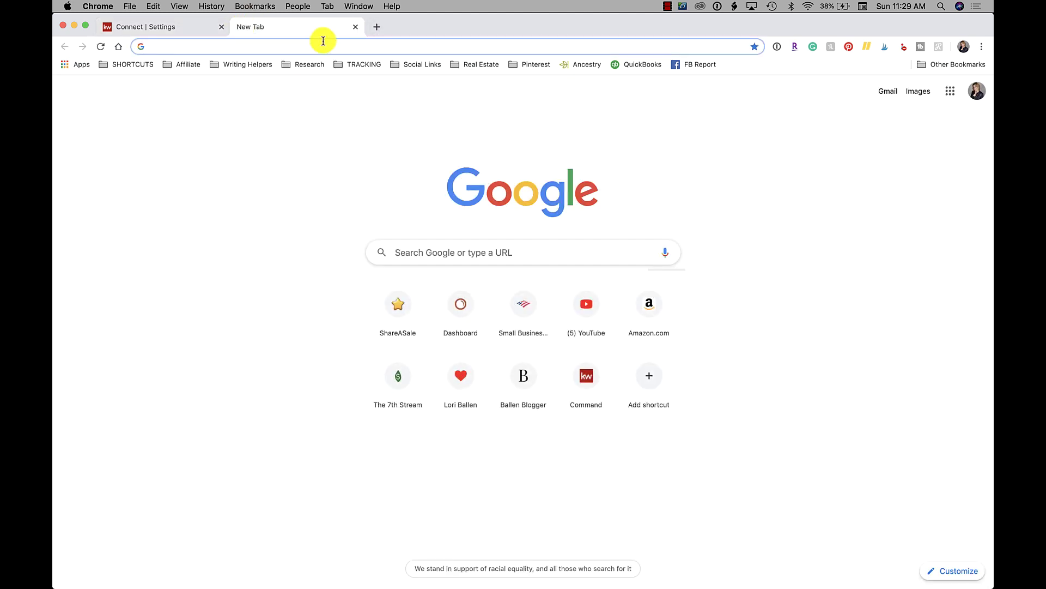
type("canva.com")
key("Return")
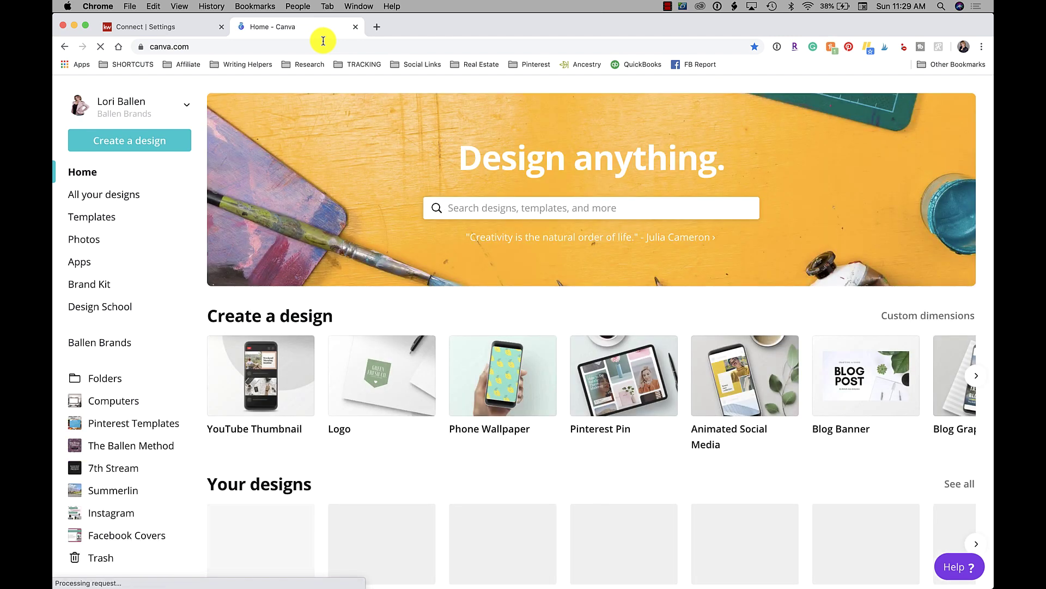
Create a custom-dimension design 360 px wide by 360 px high
left_click(136, 148)
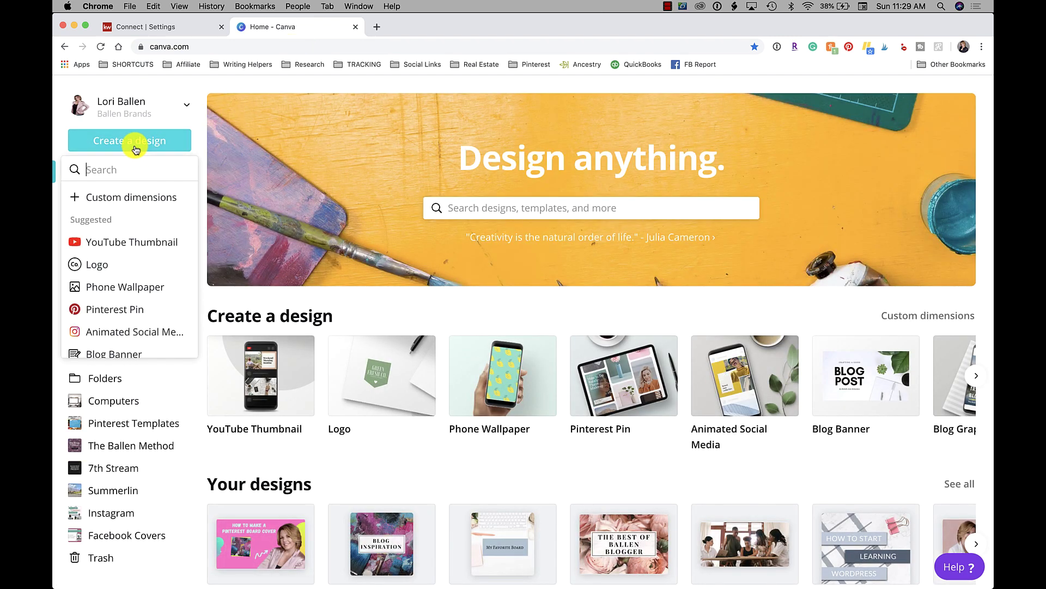
left_click(129, 197)
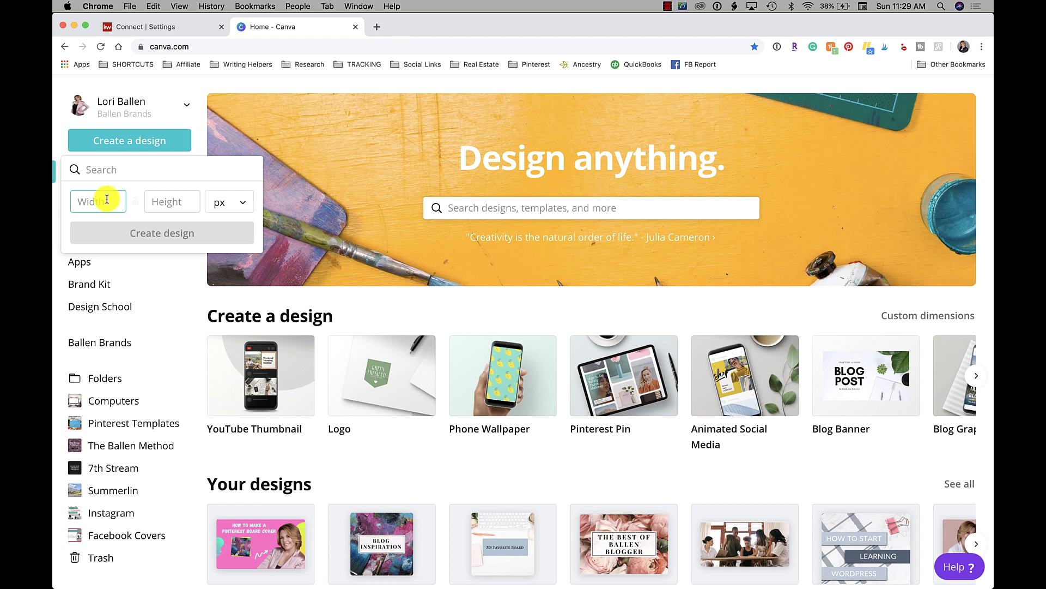
type("360")
key("Tab")
type("360")
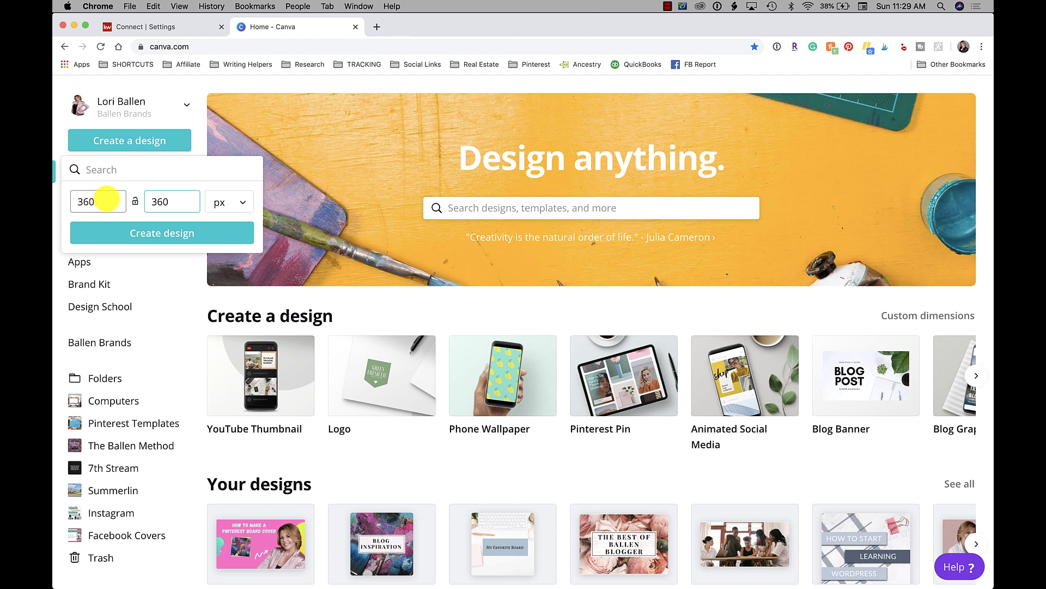
key("Return")
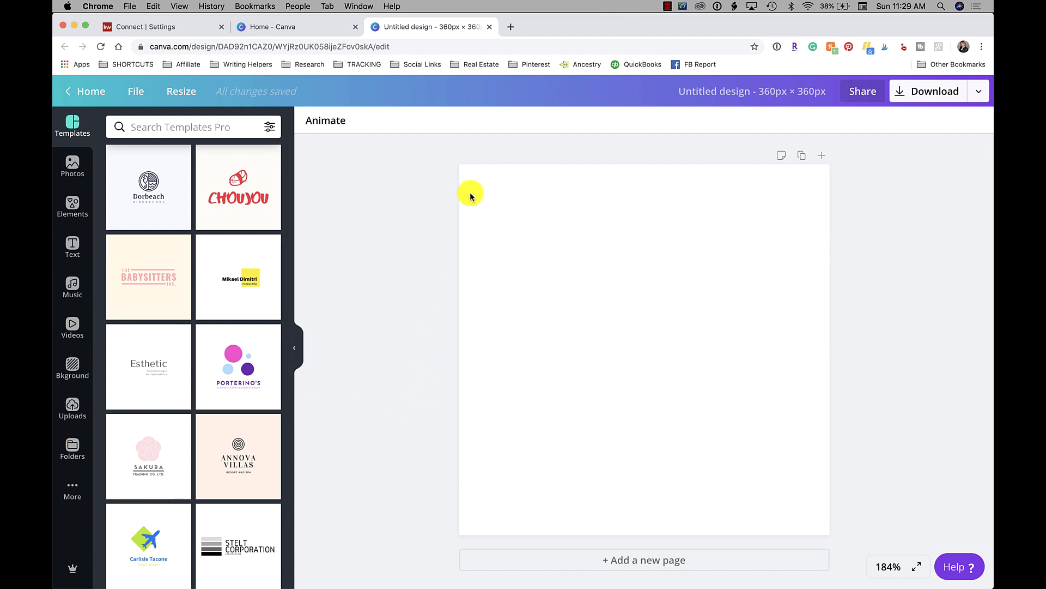
From the profile photos folder, place the striped-blazer headshot so it fills the page, replacing a misplaced first drop
left_click(76, 445)
scroll(223, 383, "down", 8)
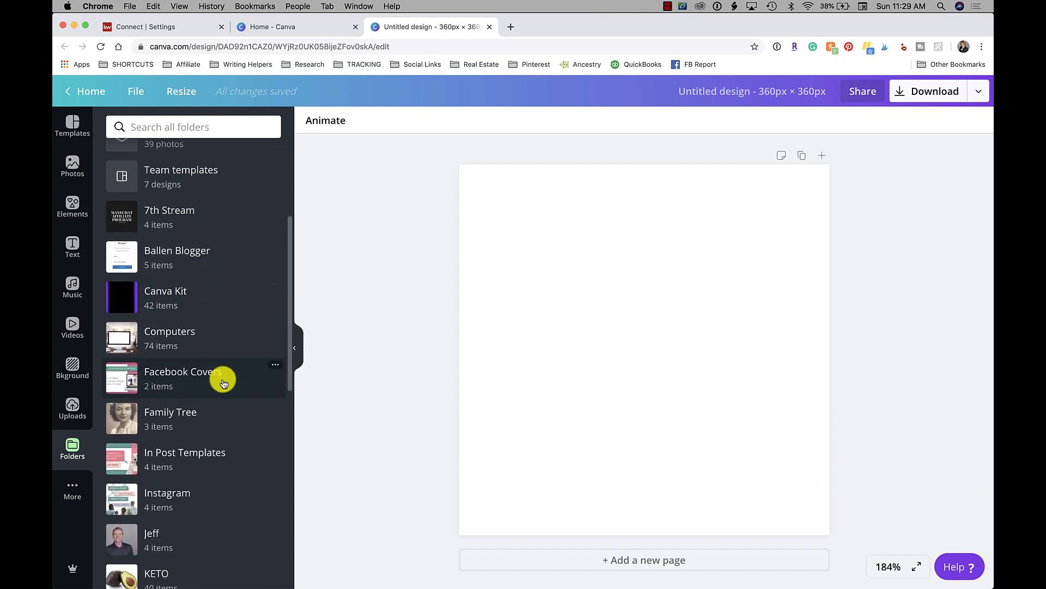
scroll(224, 383, "down", 3)
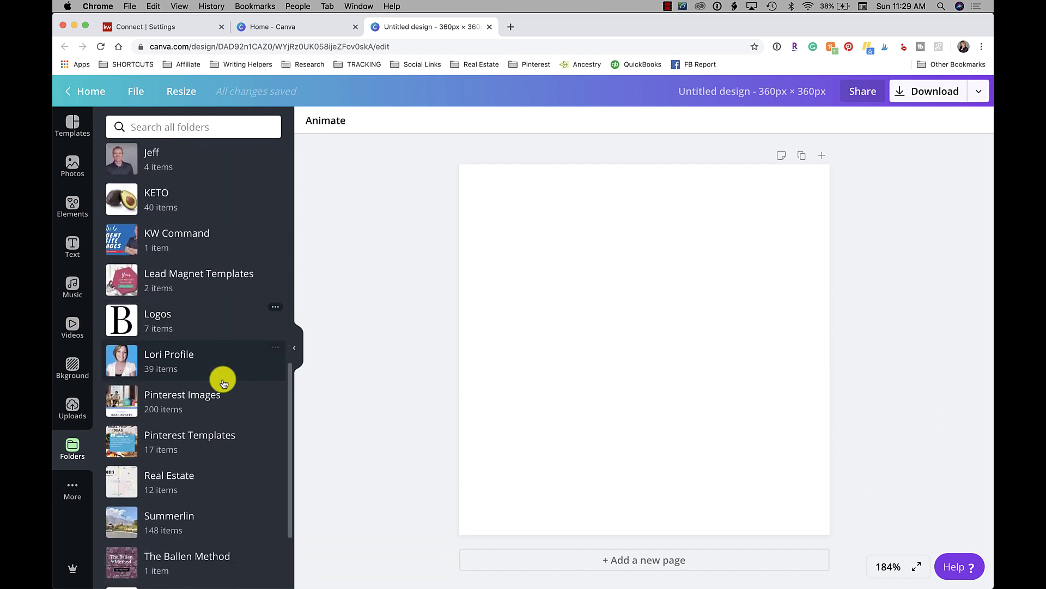
left_click(198, 358)
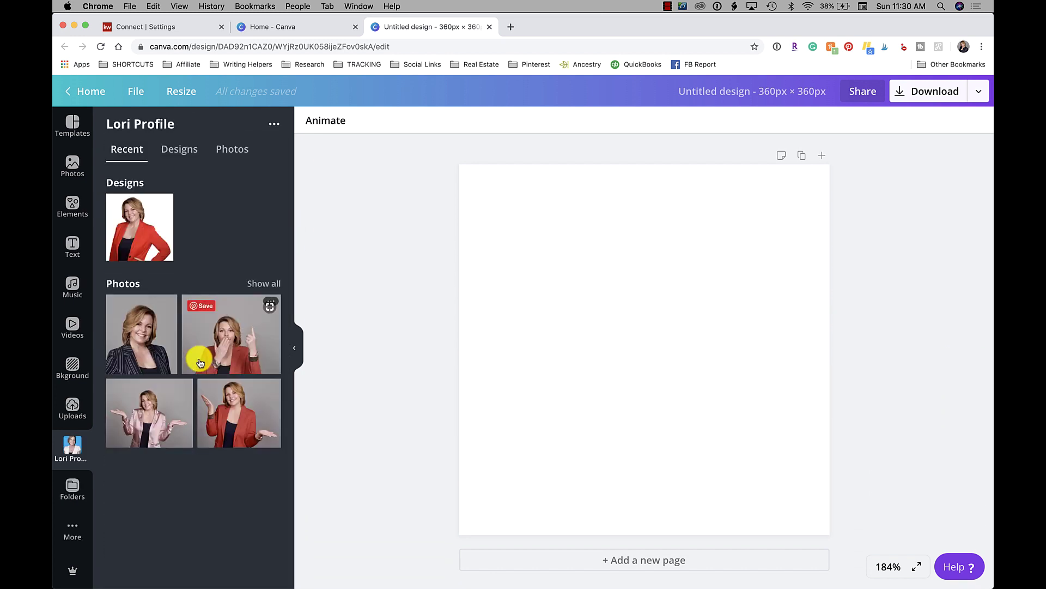
left_click_drag(147, 337, 502, 273)
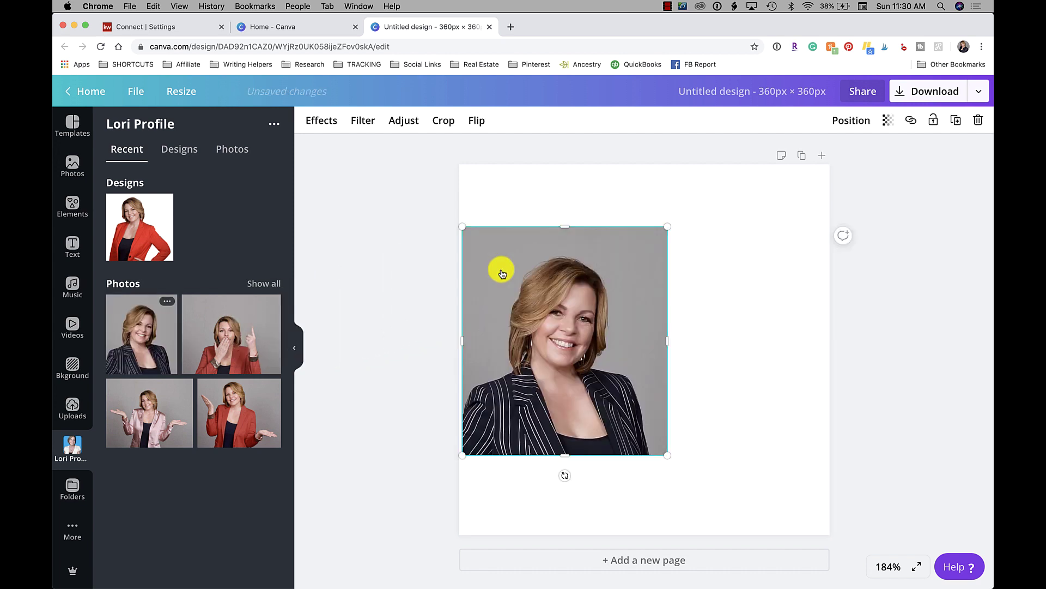
key("Delete")
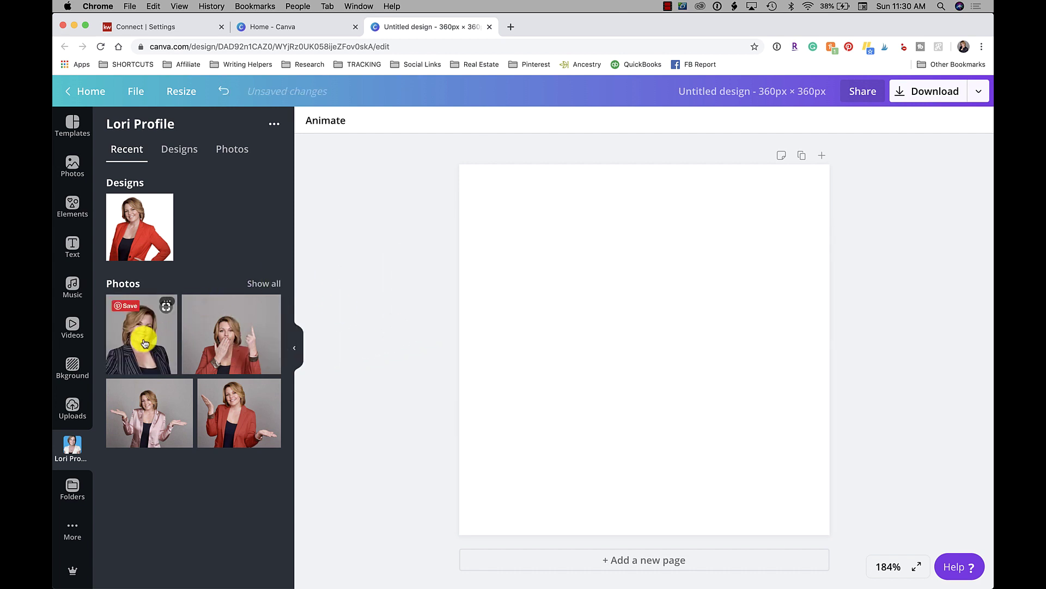
left_click_drag(144, 342, 465, 312)
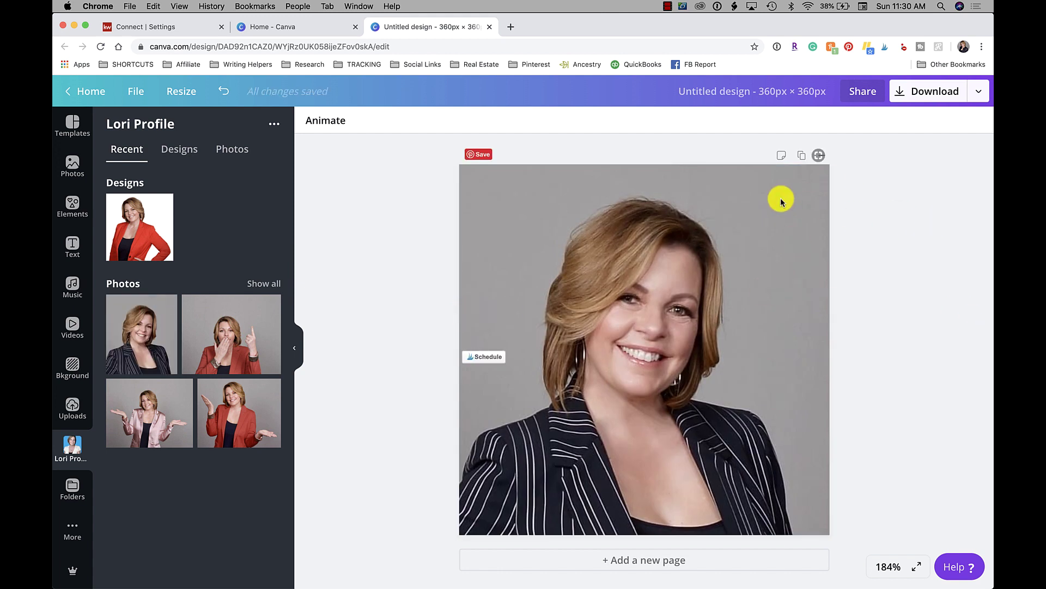
Remove the headshot's grey background with the Background Remover effect, then bring up the download options
left_click(559, 190)
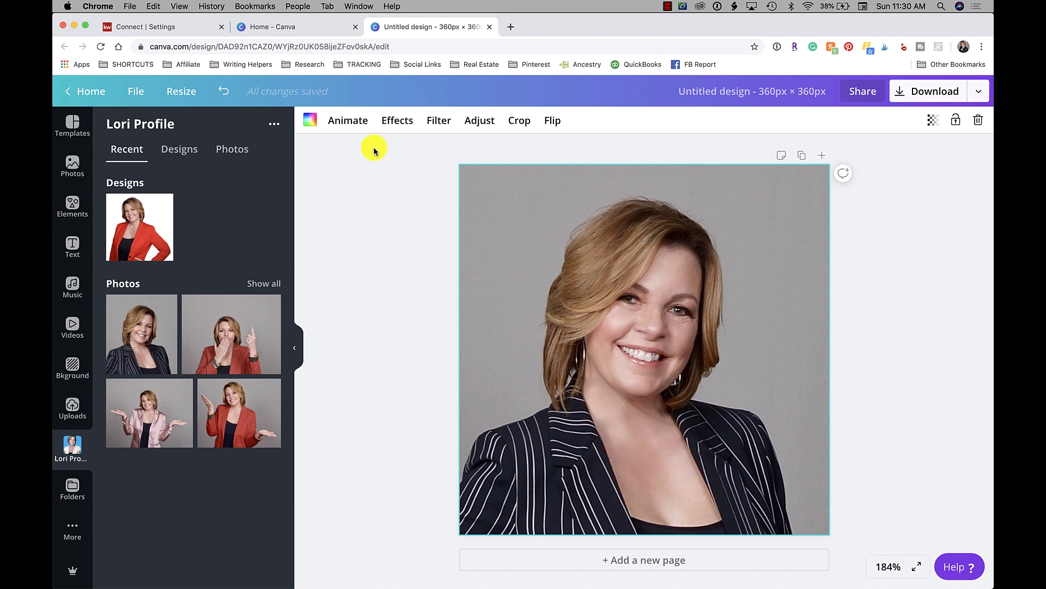
left_click(396, 123)
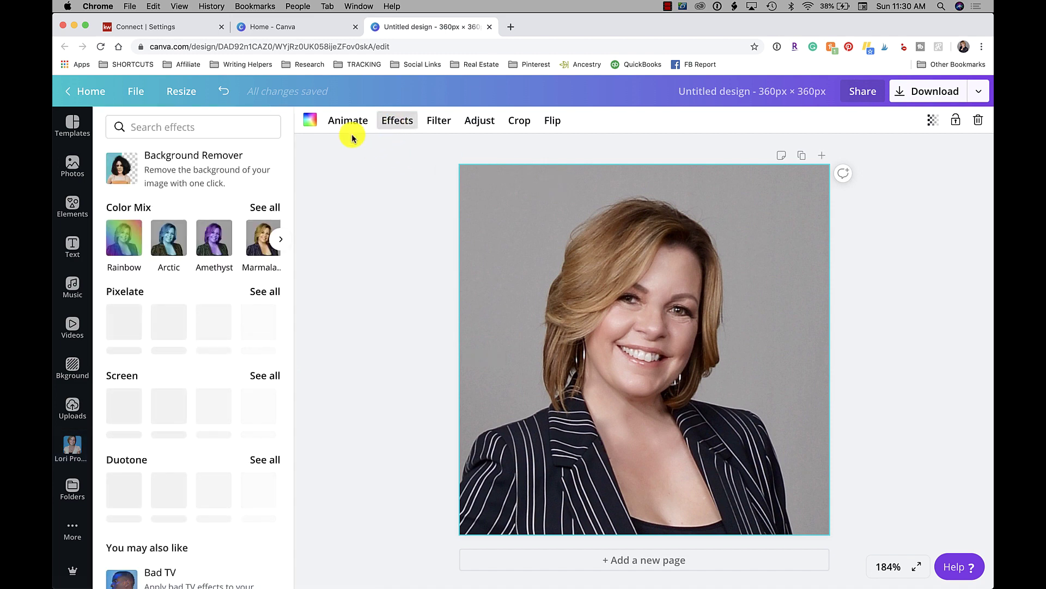
left_click(226, 156)
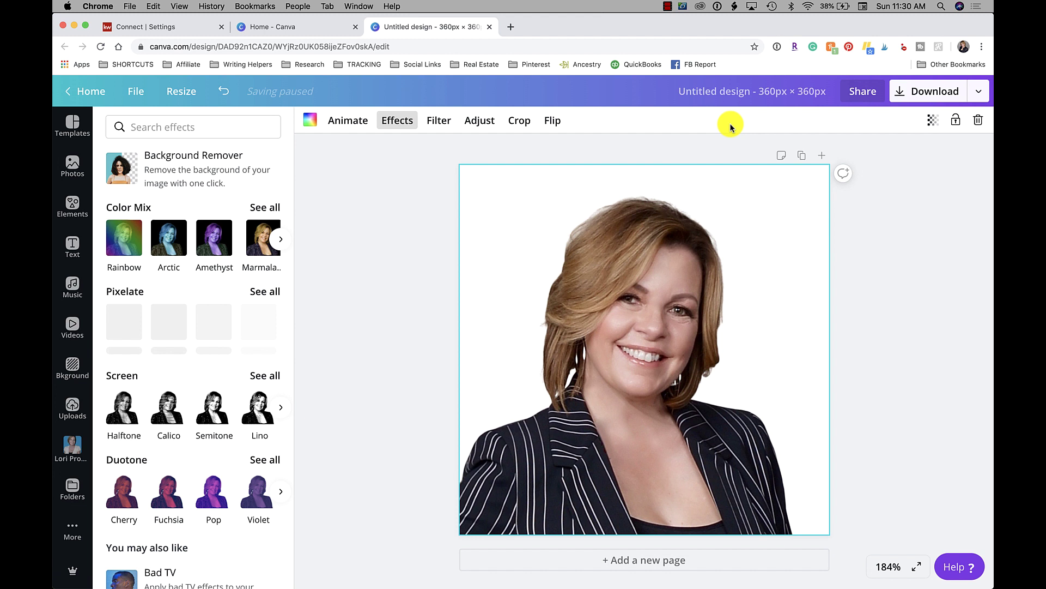
left_click(921, 93)
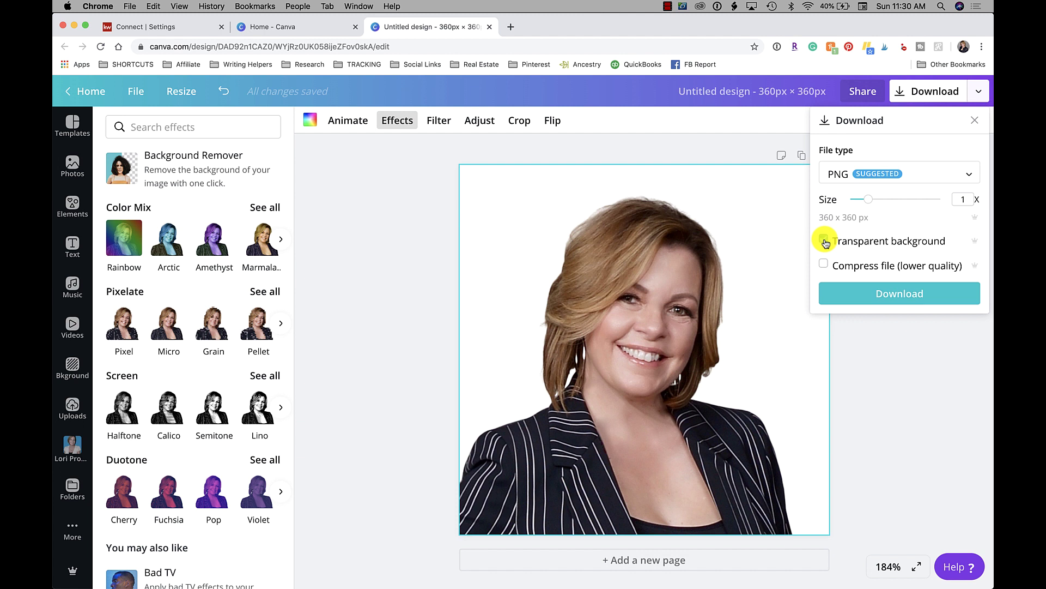
Download the headshot as a transparent PNG into Images, named with the agent's name
left_click(824, 241)
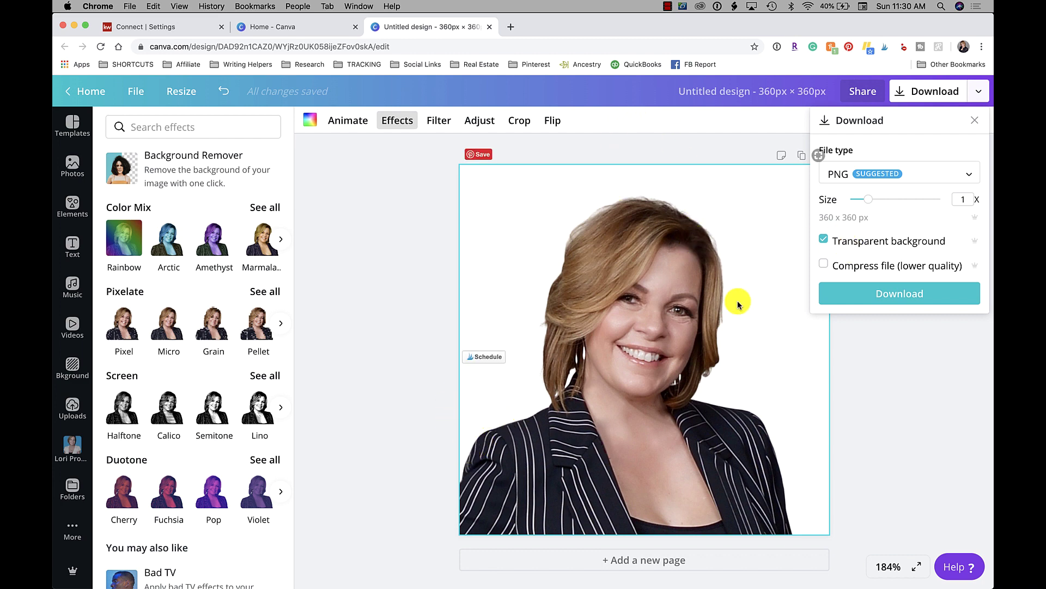
left_click(901, 295)
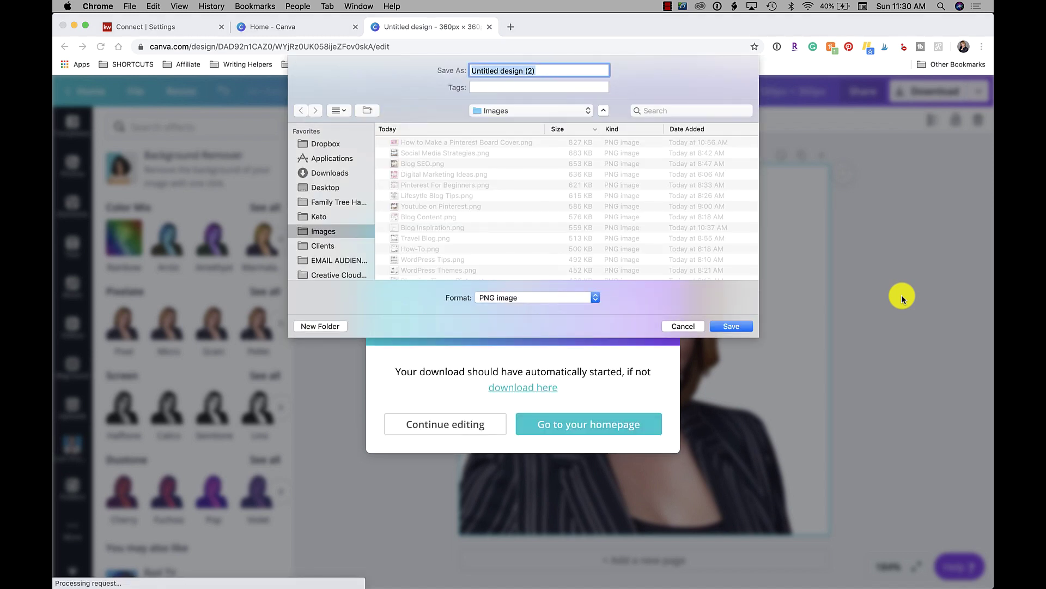
type("Lori Headshot No Background")
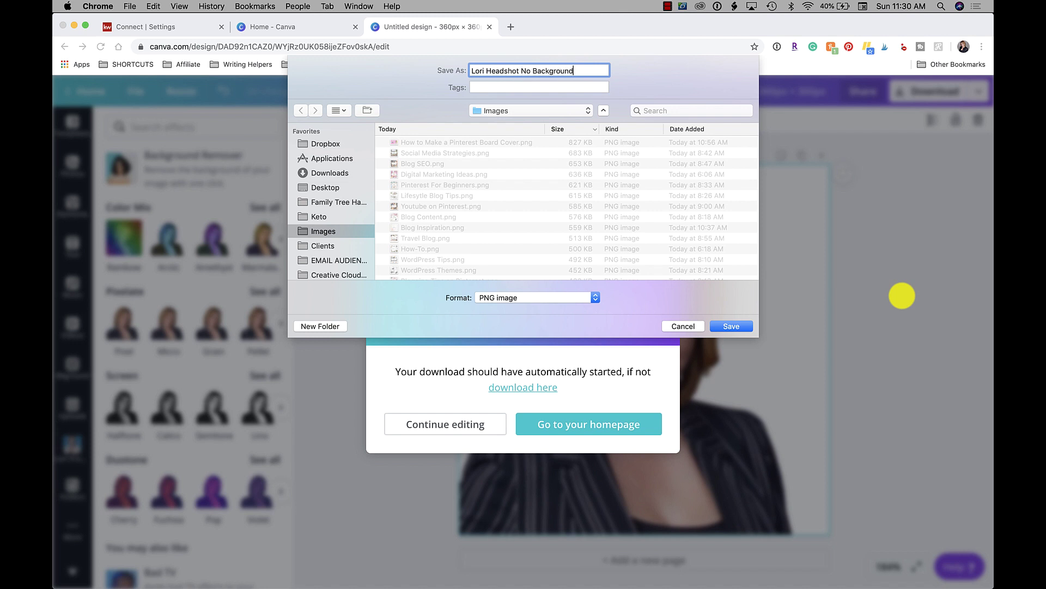
left_click(487, 72)
type("balle")
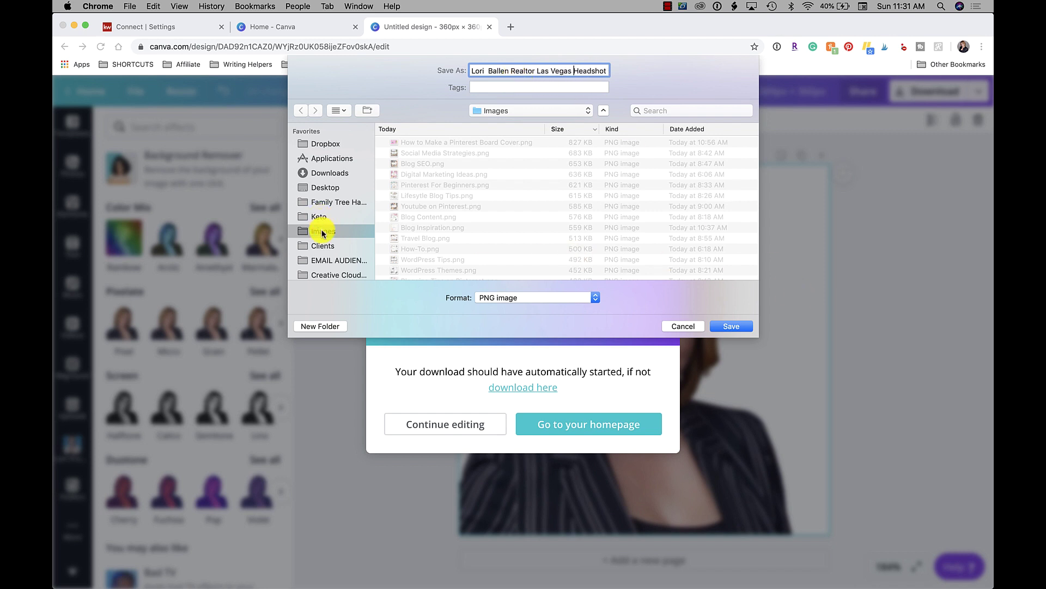
left_click(734, 329)
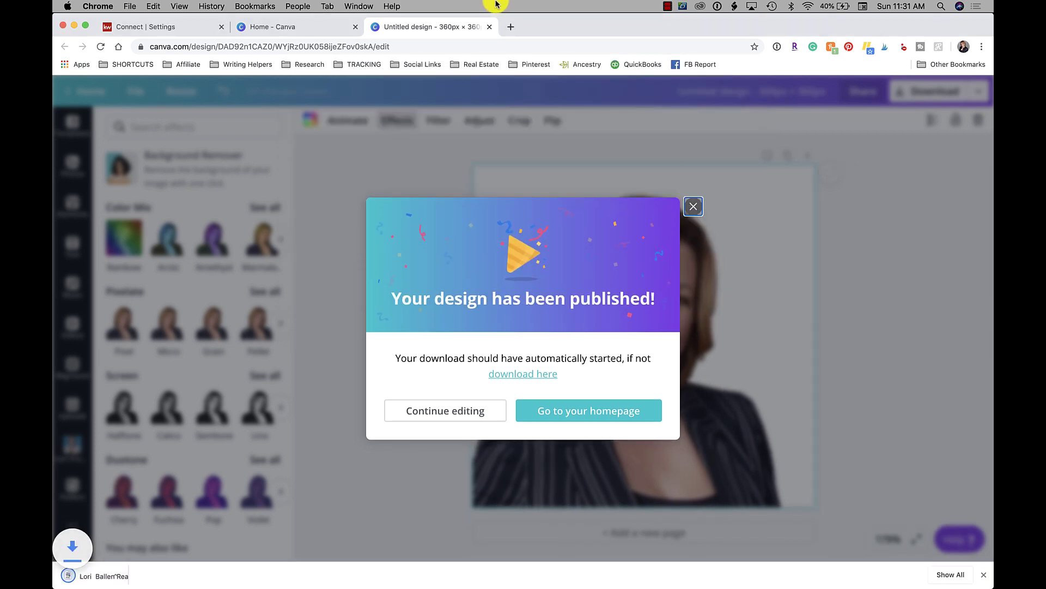
Upload the background-free headshot PNG from Images as the My Photo picture
left_click(183, 28)
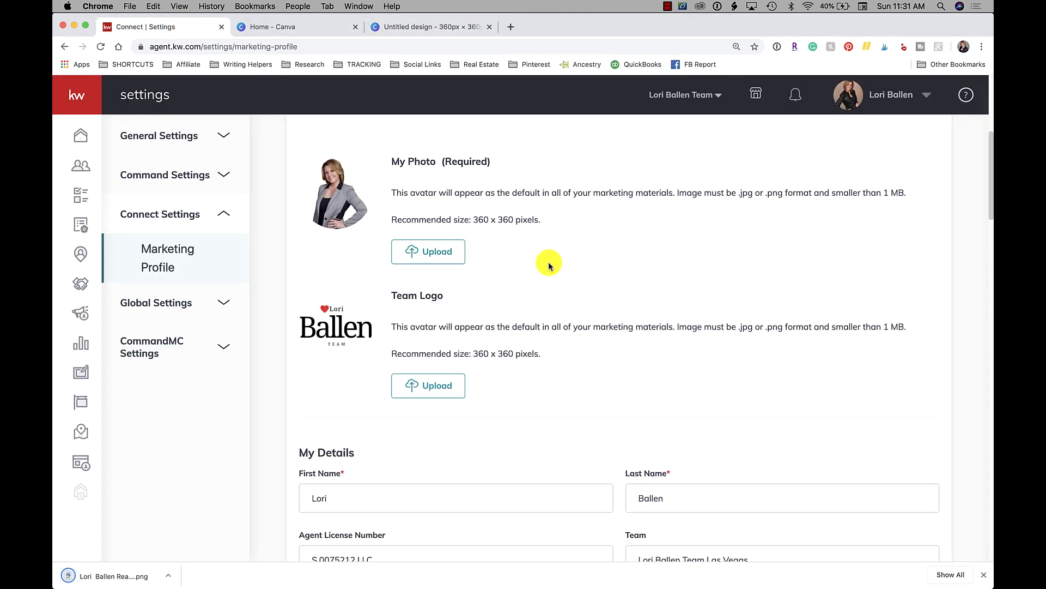
left_click(425, 256)
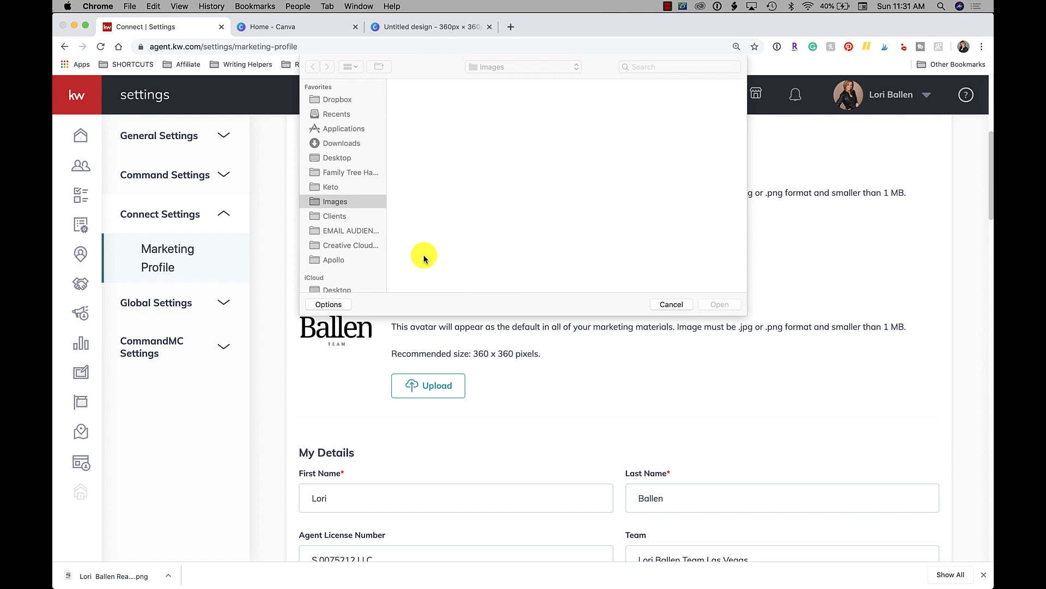
scroll(616, 197, "down", 2)
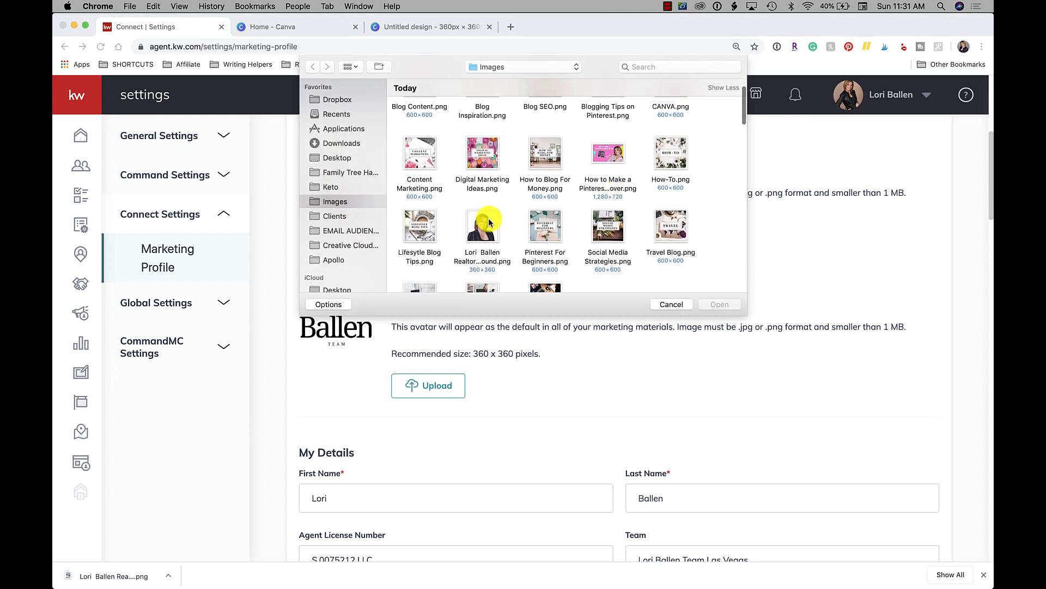
left_click(482, 228)
left_click(719, 304)
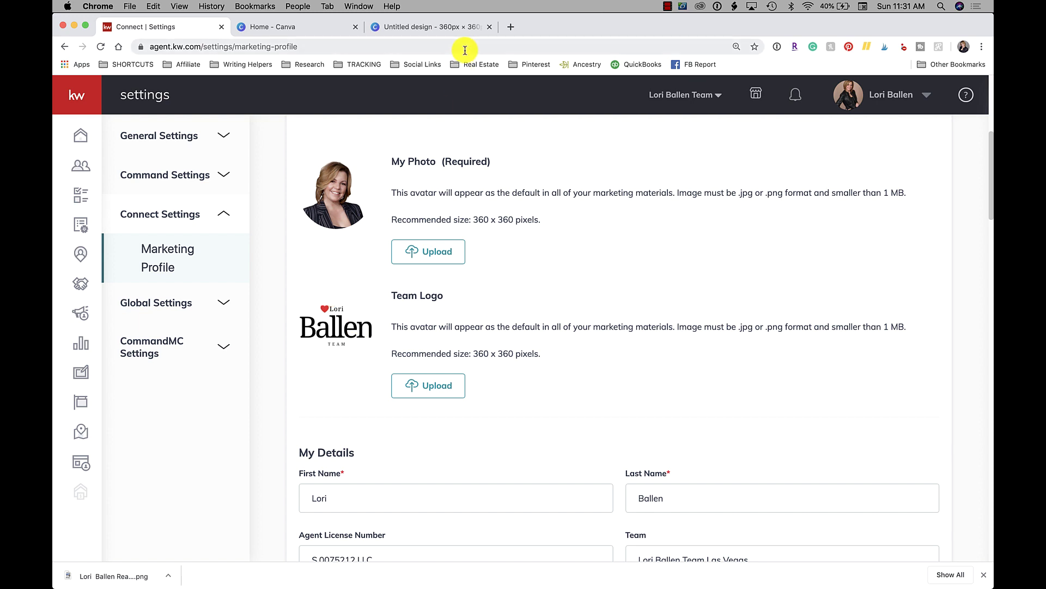
Load remove.bg in a new tab and scroll through its homepage
left_click(511, 29)
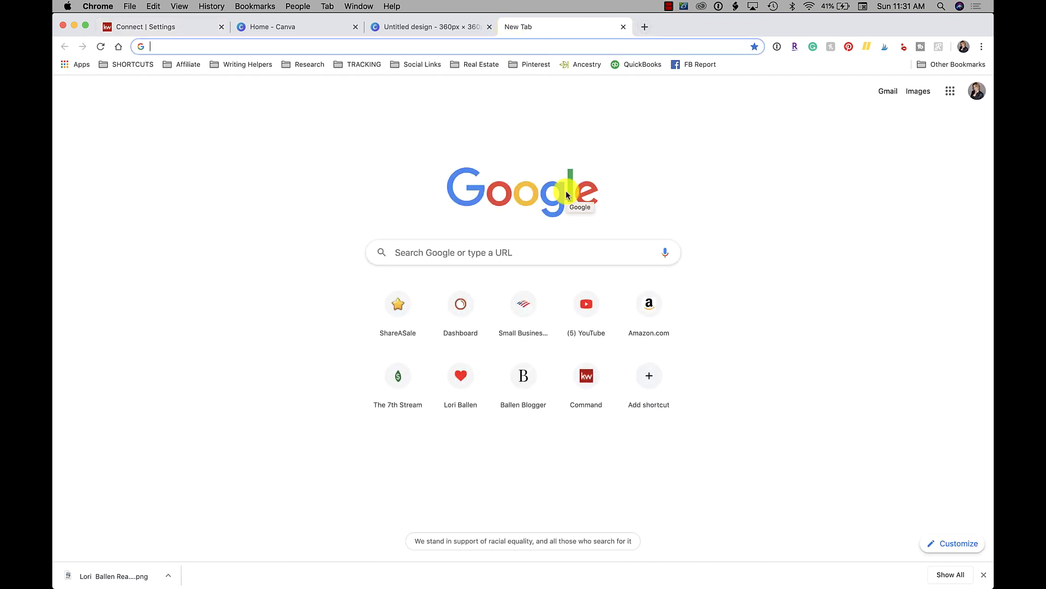
type("remove.bg")
key("Return")
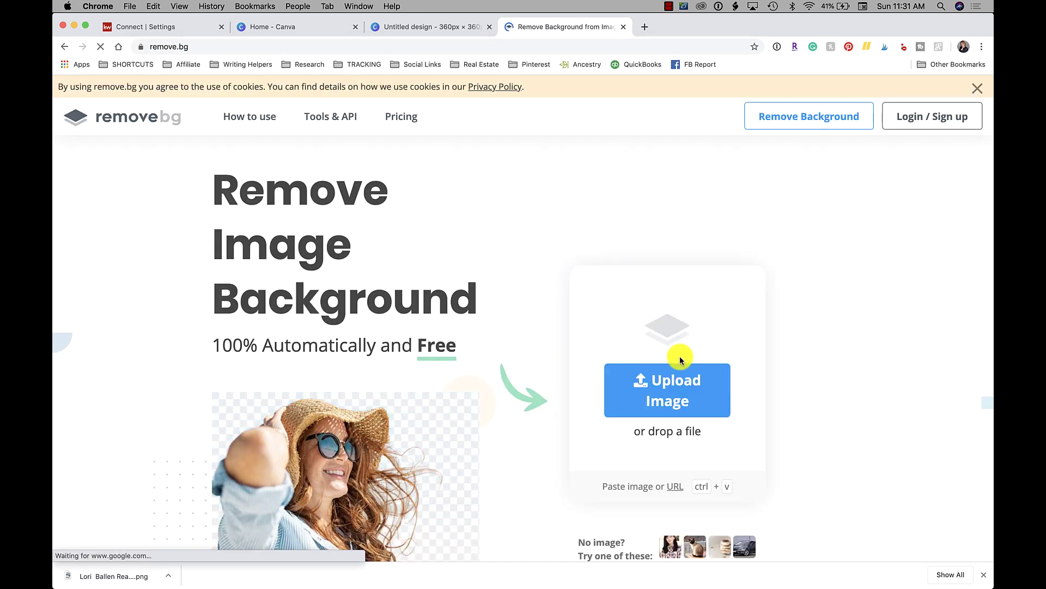
scroll(681, 359, "down", 3)
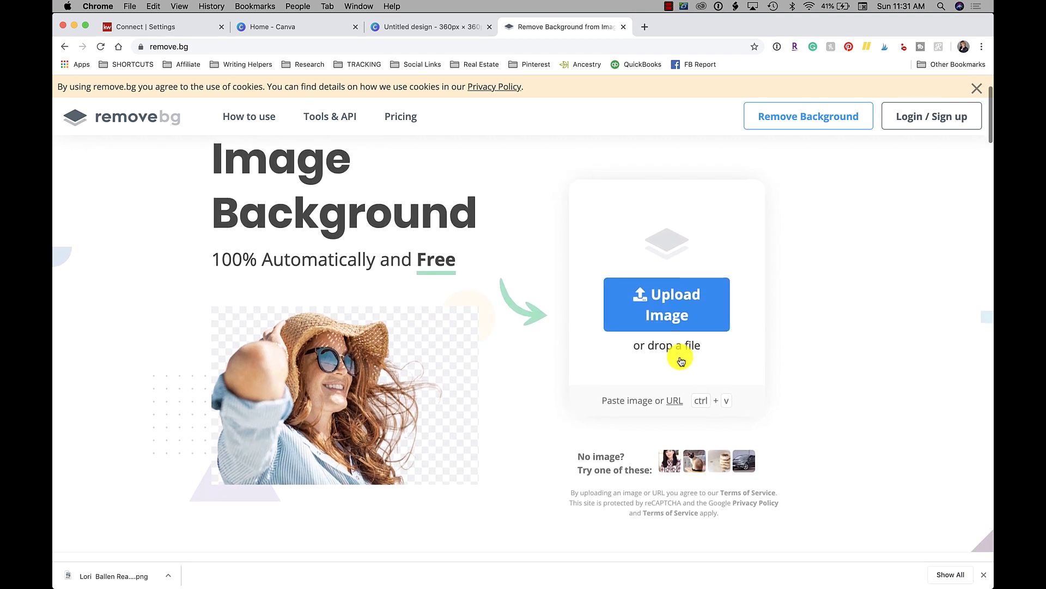
scroll(680, 360, "up", 4)
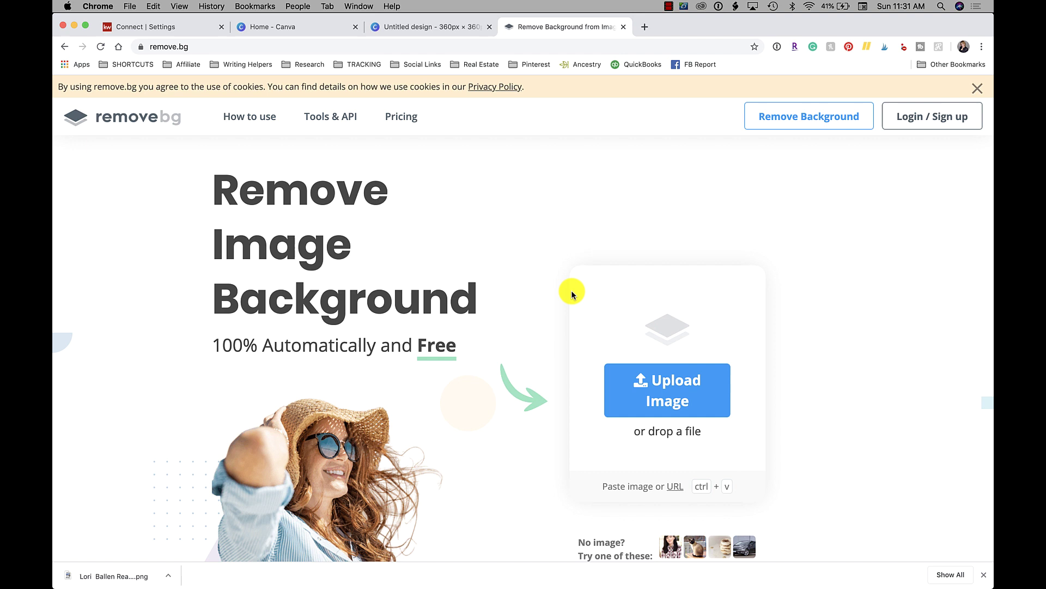
scroll(570, 289, "down", 1)
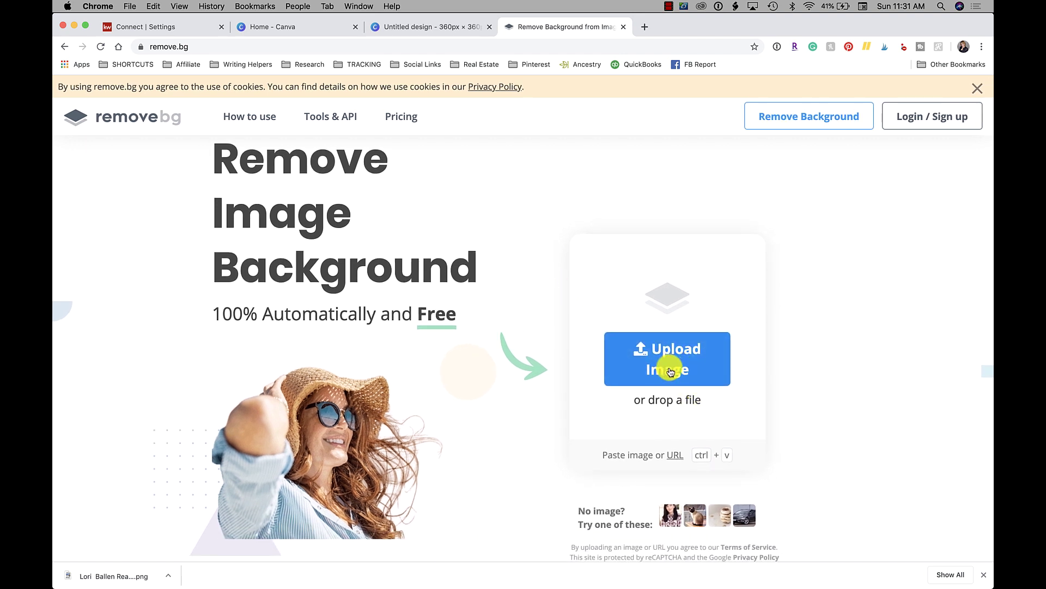
scroll(670, 369, "down", 1)
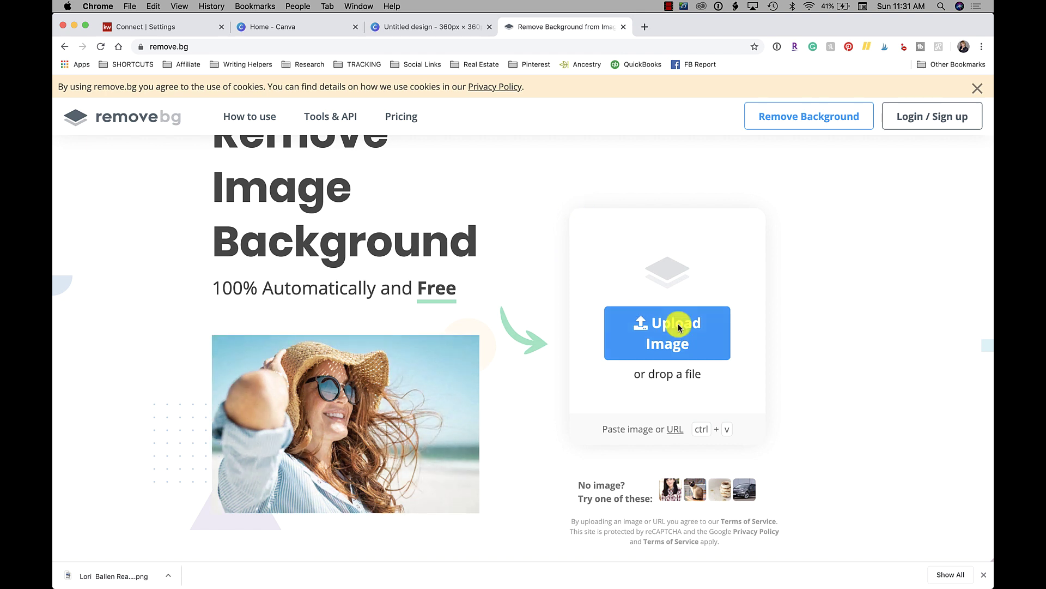
scroll(708, 338, "down", 2)
scroll(737, 347, "down", 1)
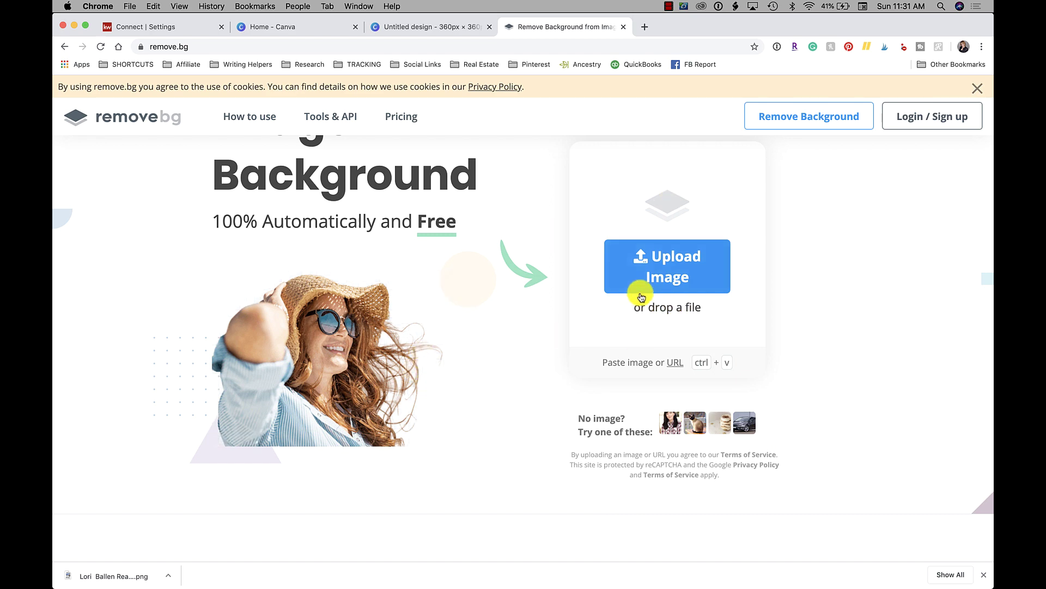
Return to the Marketing Profile page and scroll down to the My Details fields
left_click(182, 29)
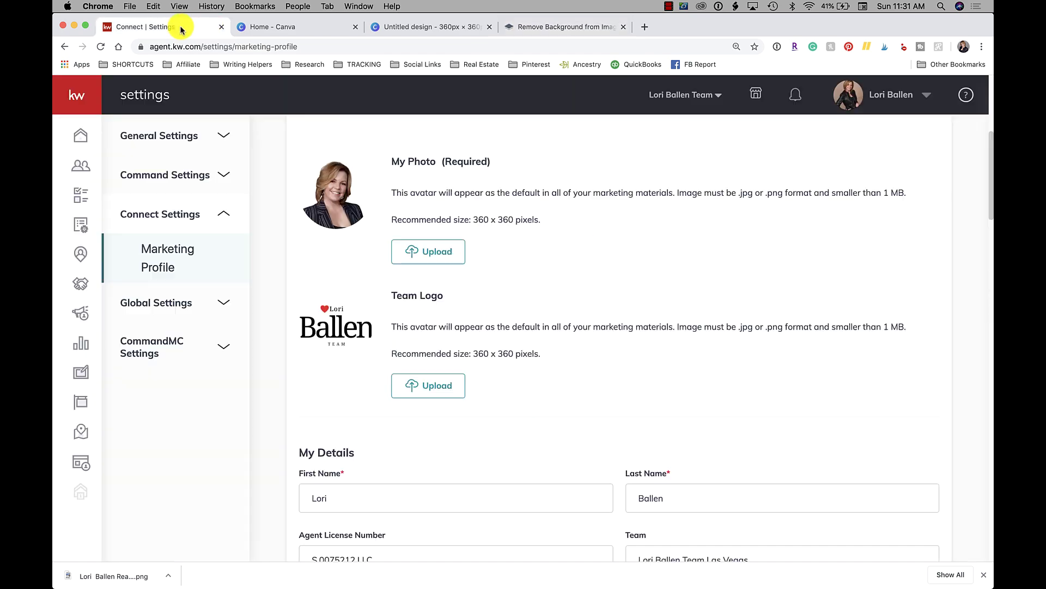
scroll(466, 286, "down", 2)
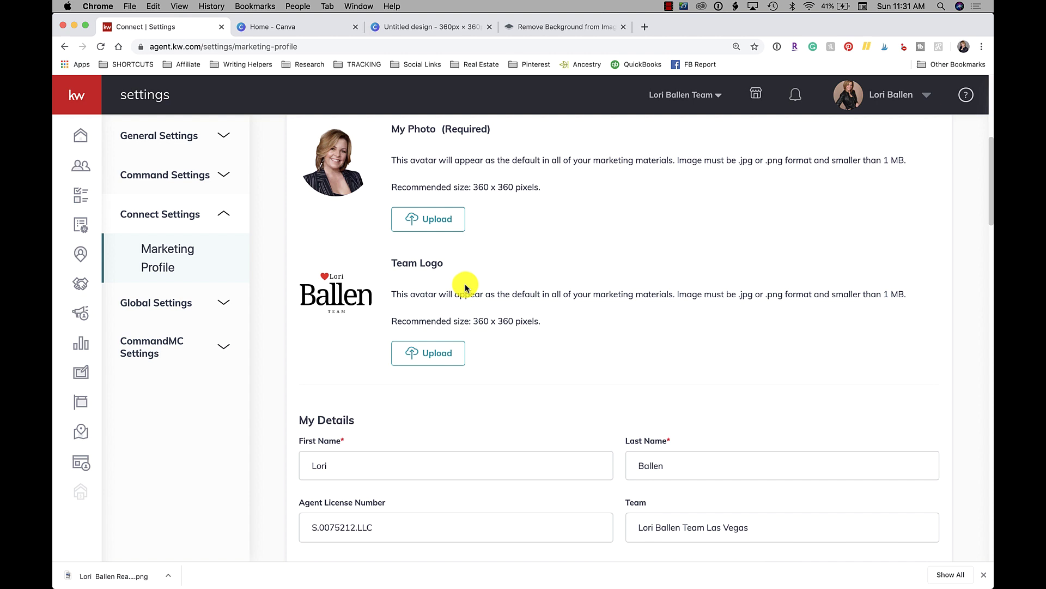
scroll(466, 286, "down", 5)
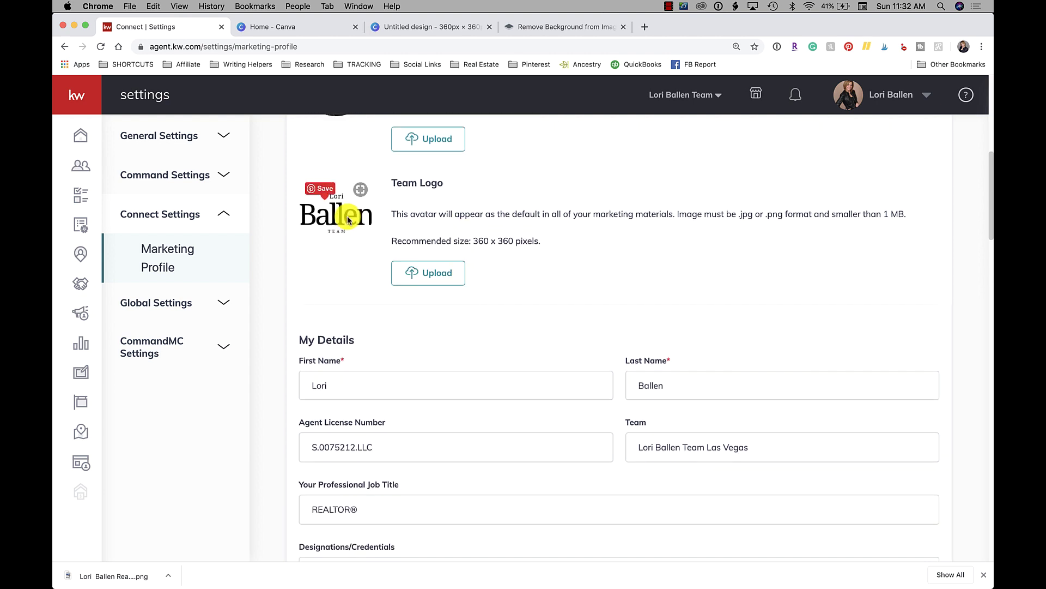
scroll(497, 263, "up", 10)
scroll(499, 265, "down", 5)
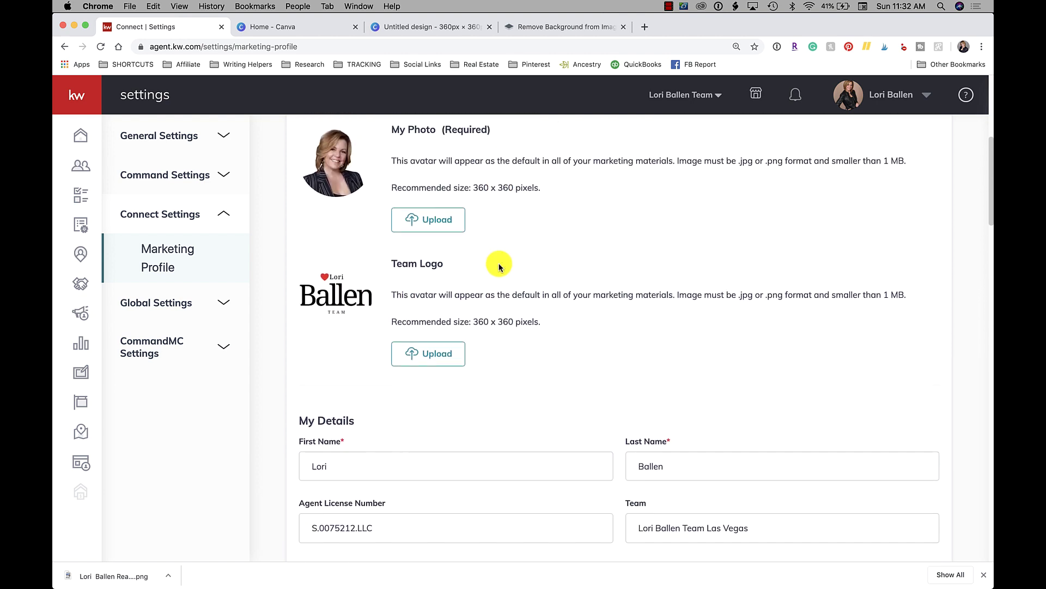
scroll(499, 265, "down", 4)
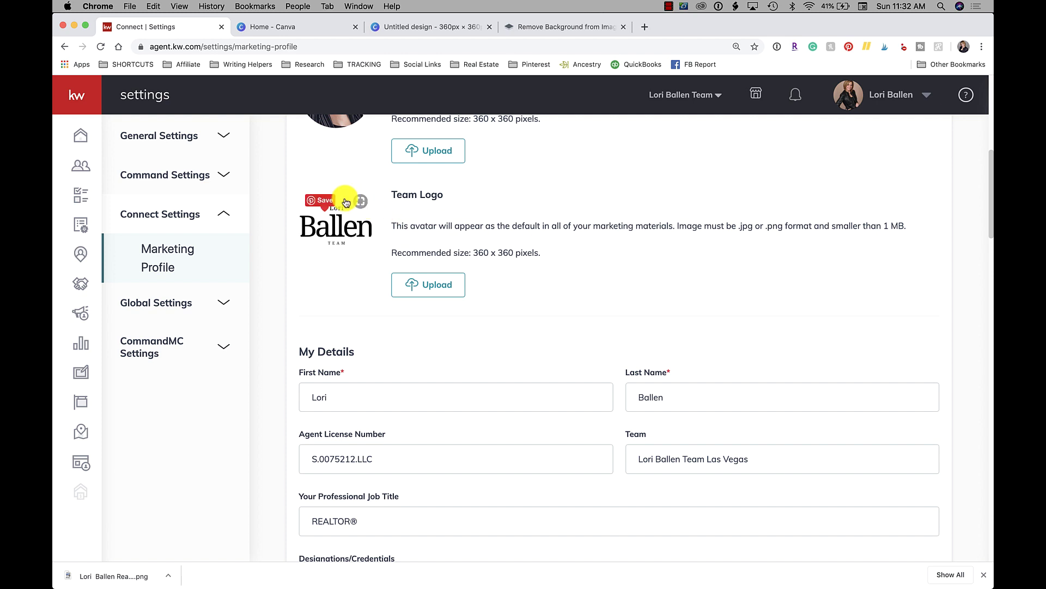
scroll(544, 245, "up", 7)
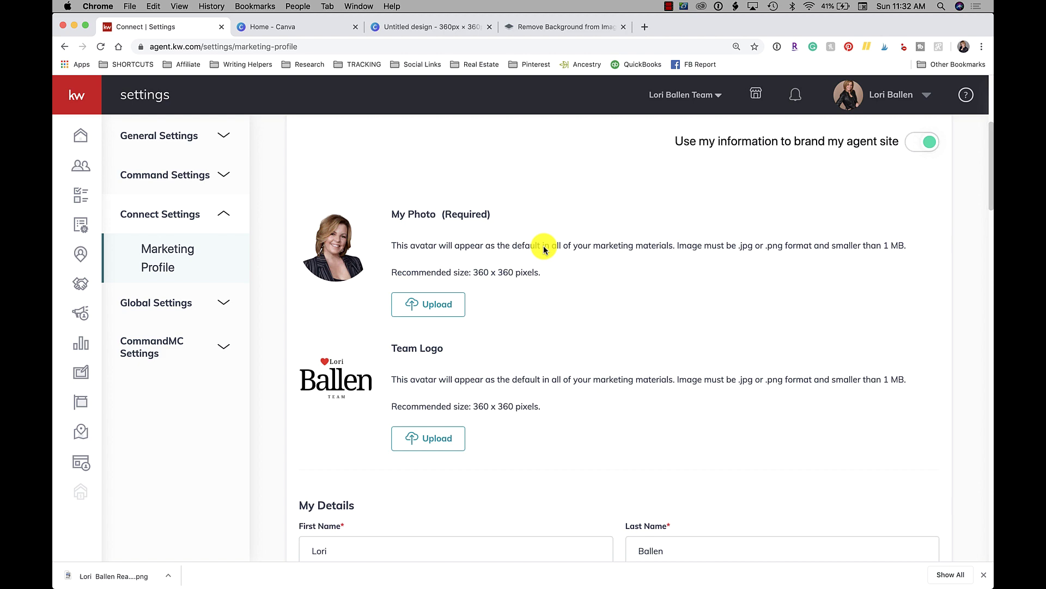
scroll(544, 246, "down", 5)
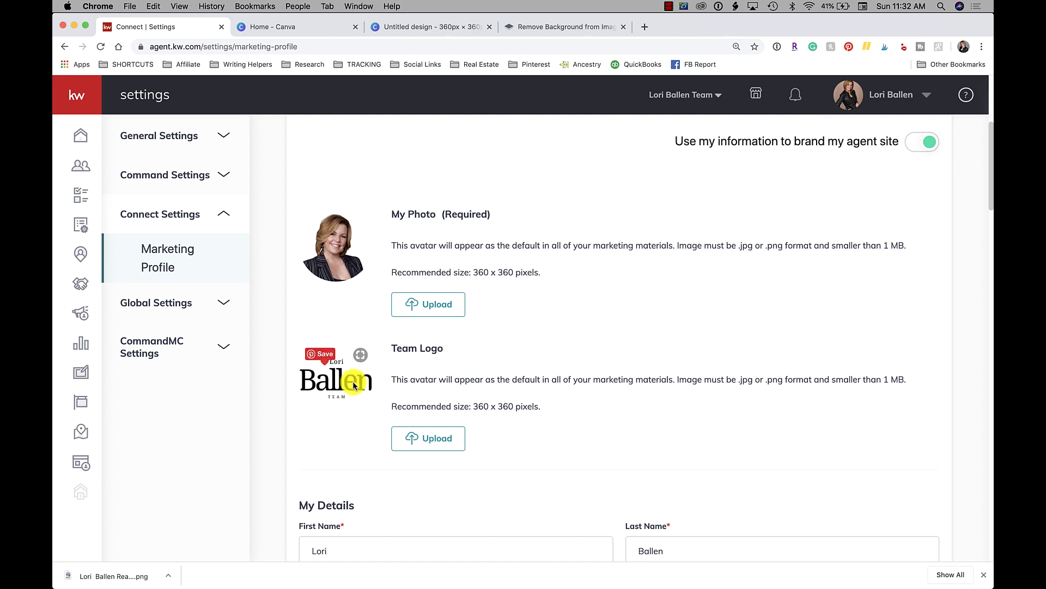
scroll(800, 421, "down", 5)
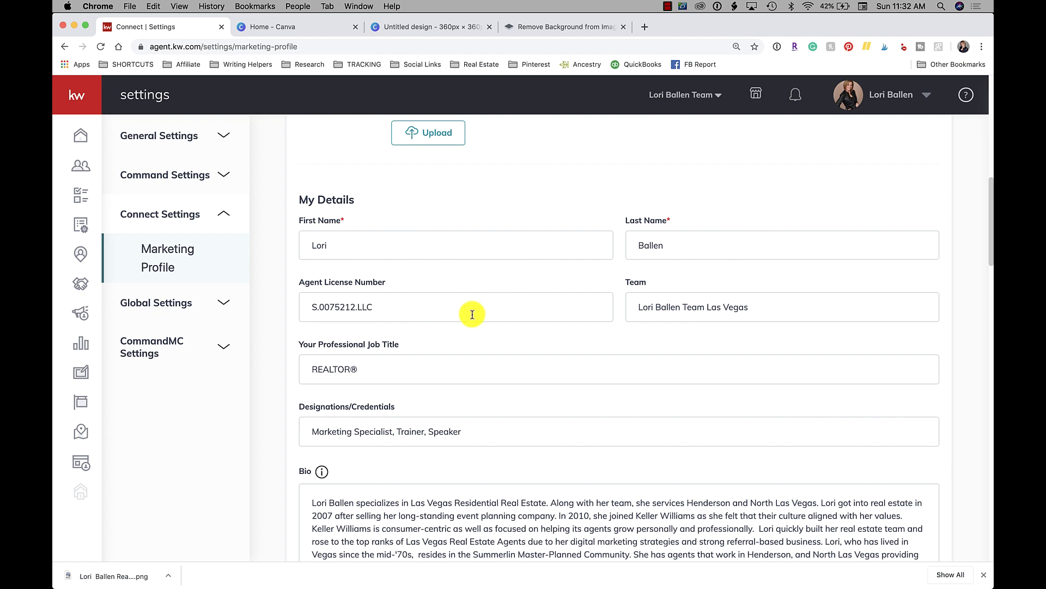
left_click(805, 304)
scroll(804, 305, "down", 2)
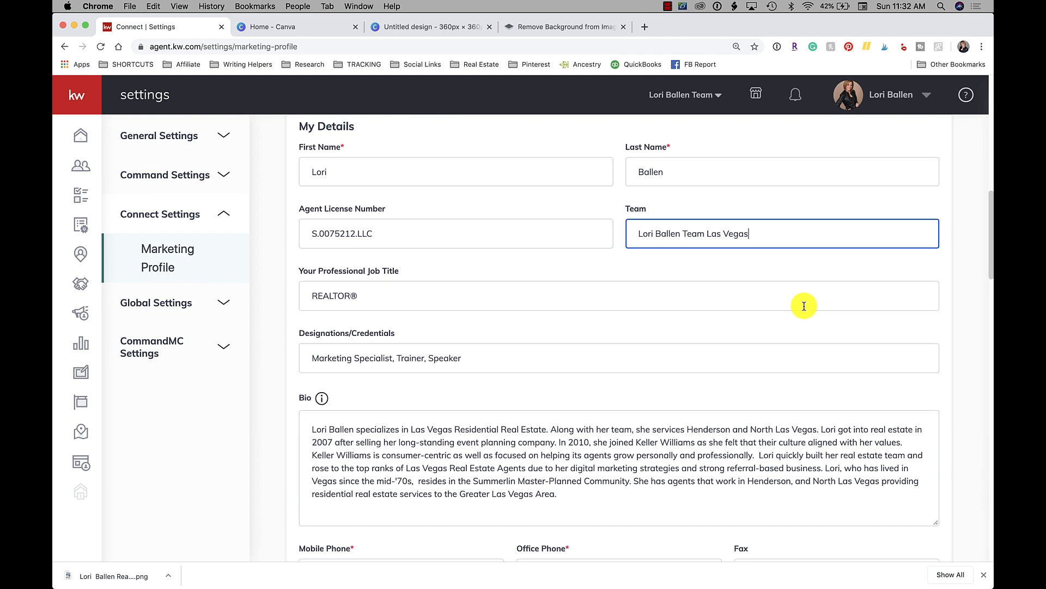
left_click(446, 294)
scroll(446, 295, "down", 3)
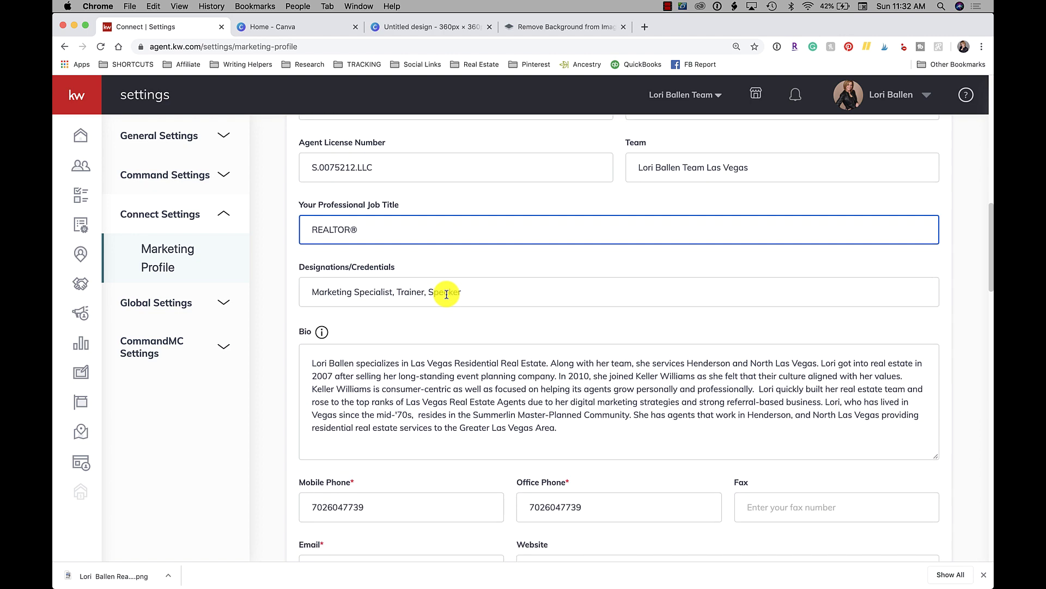
left_click_drag(472, 282, 319, 281)
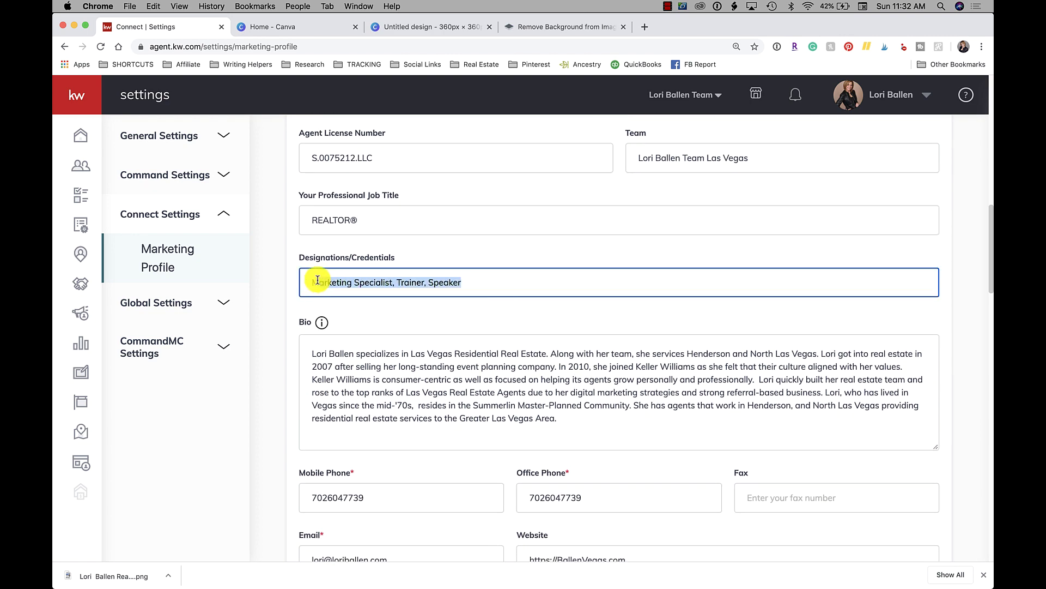
scroll(572, 457, "down", 2)
left_click(588, 381)
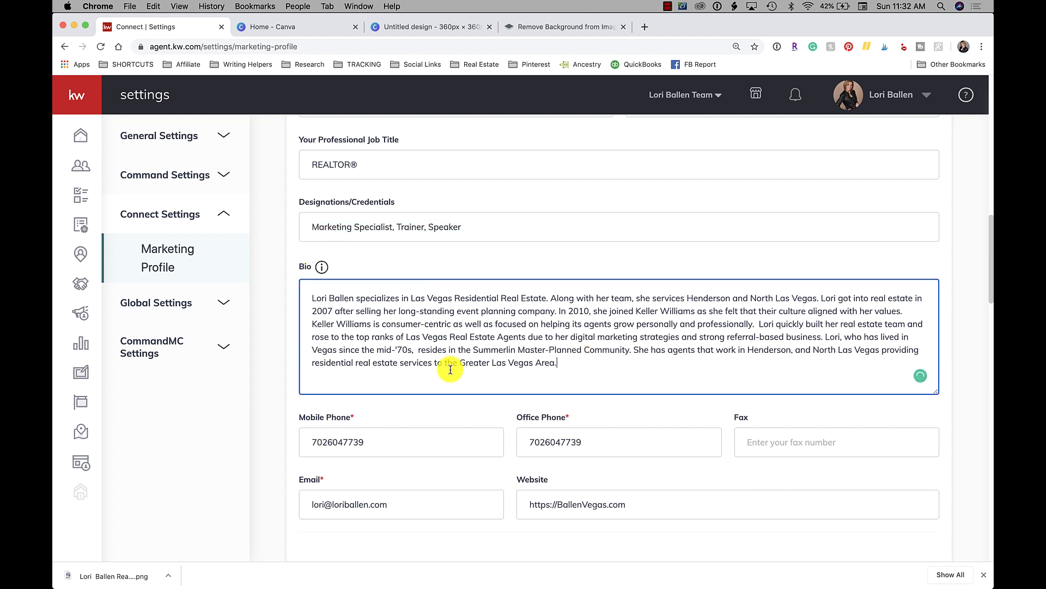
mouse_move(322, 271)
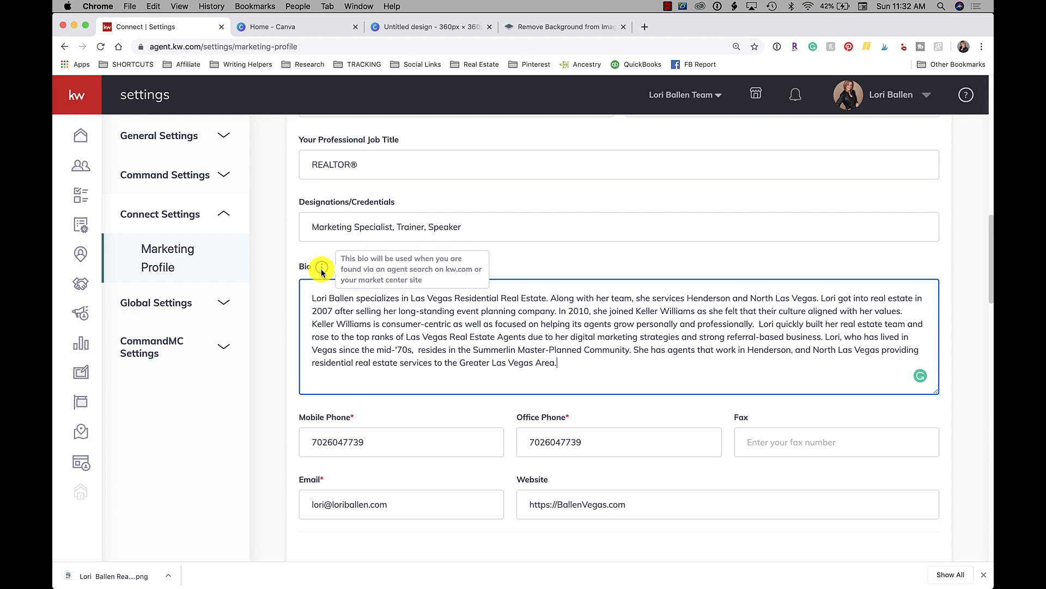
scroll(705, 381, "down", 5)
scroll(705, 346, "up", 4)
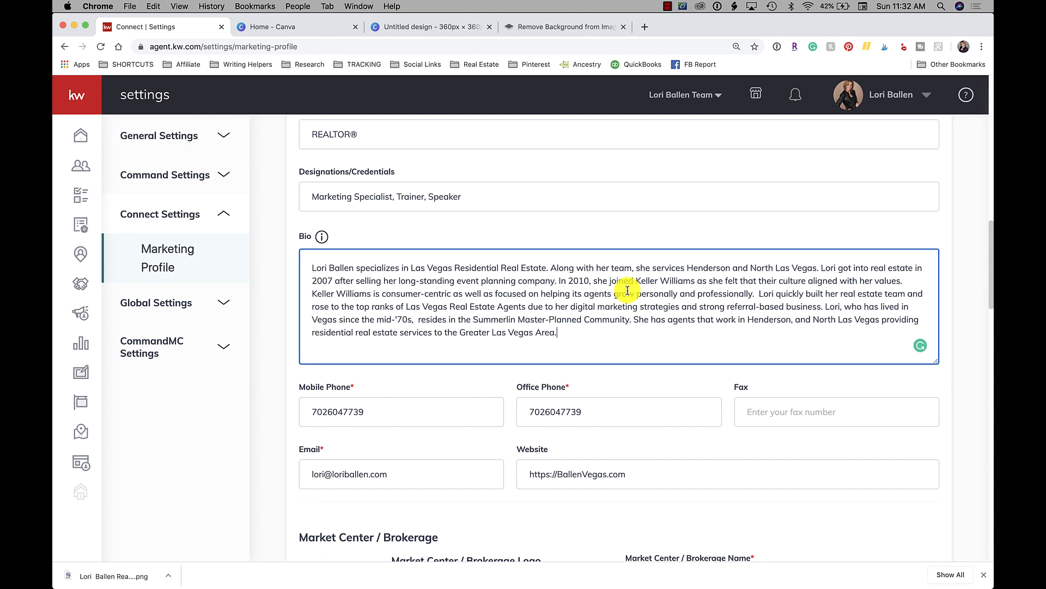
scroll(627, 290, "up", 2)
scroll(628, 290, "down", 5)
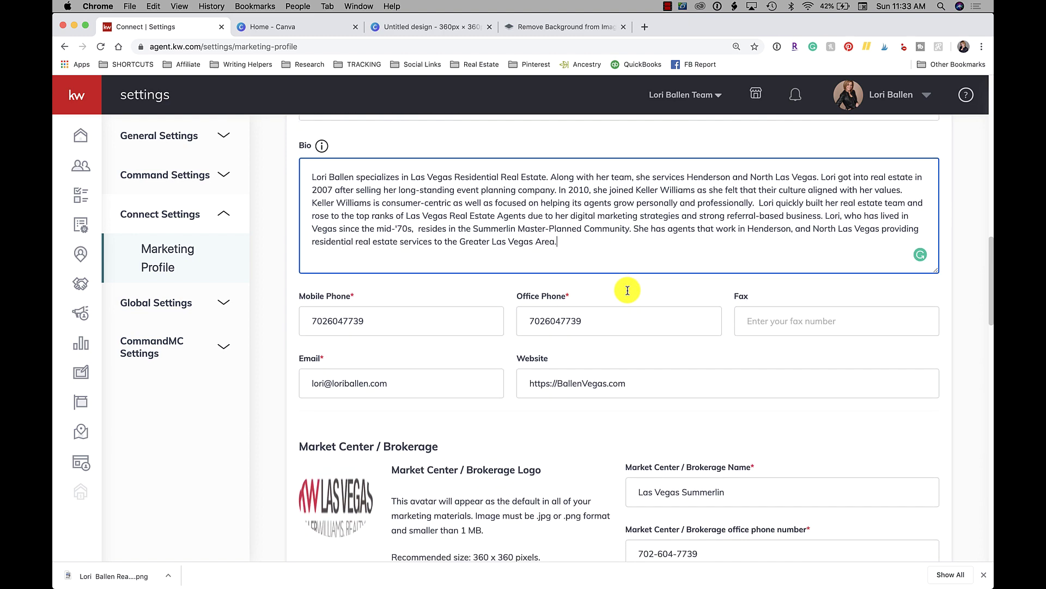
left_click(390, 291)
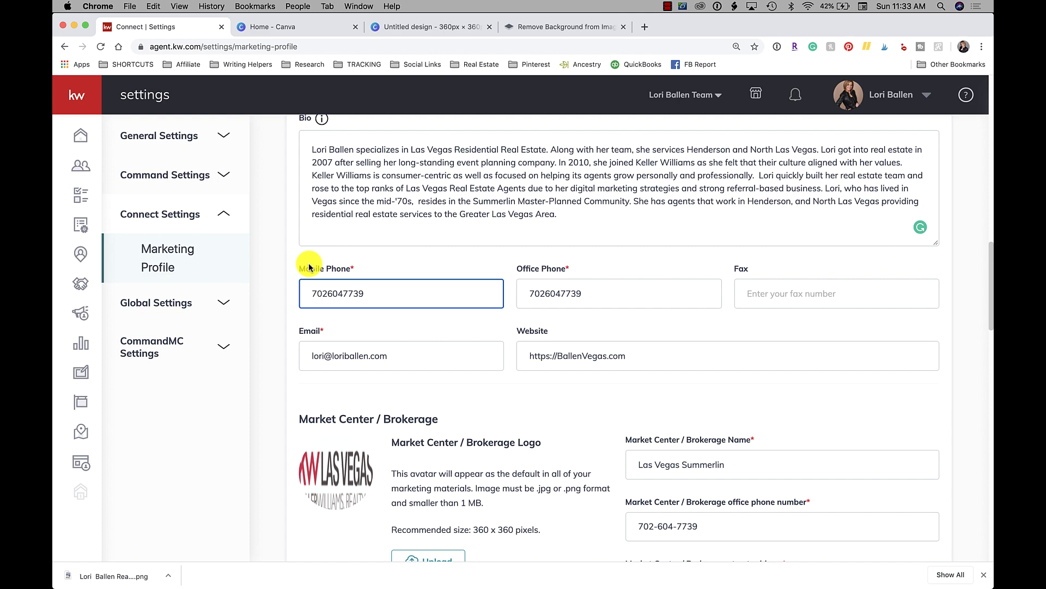
left_click(619, 303)
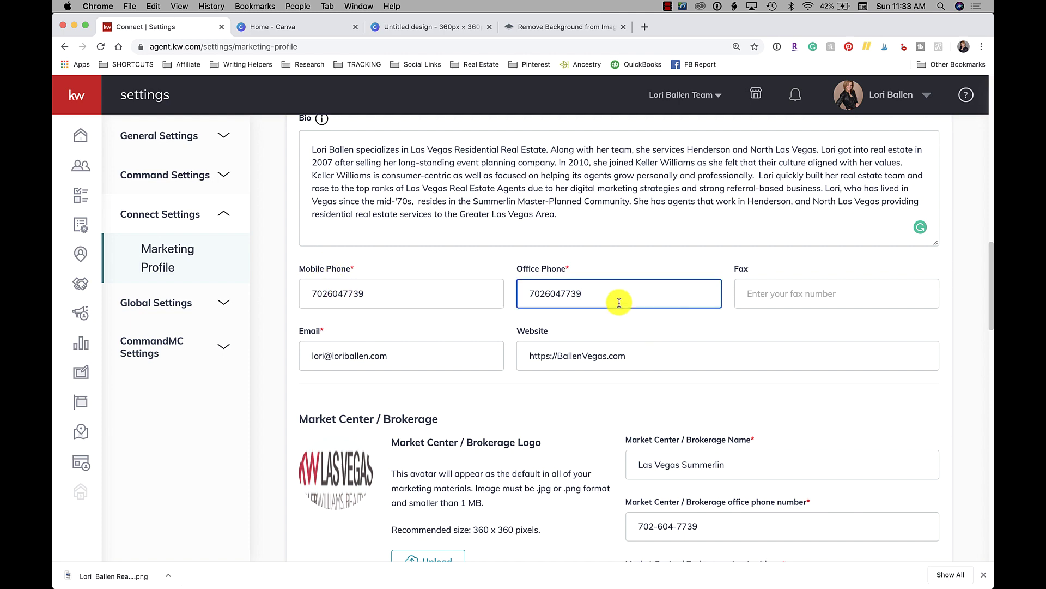
left_click(814, 300)
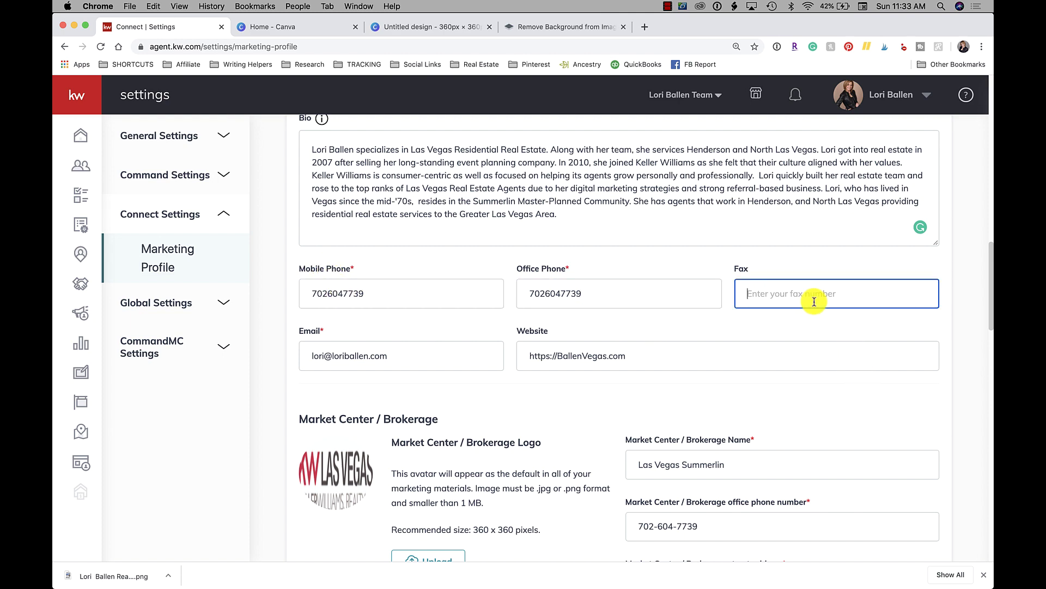
scroll(777, 339, "down", 3)
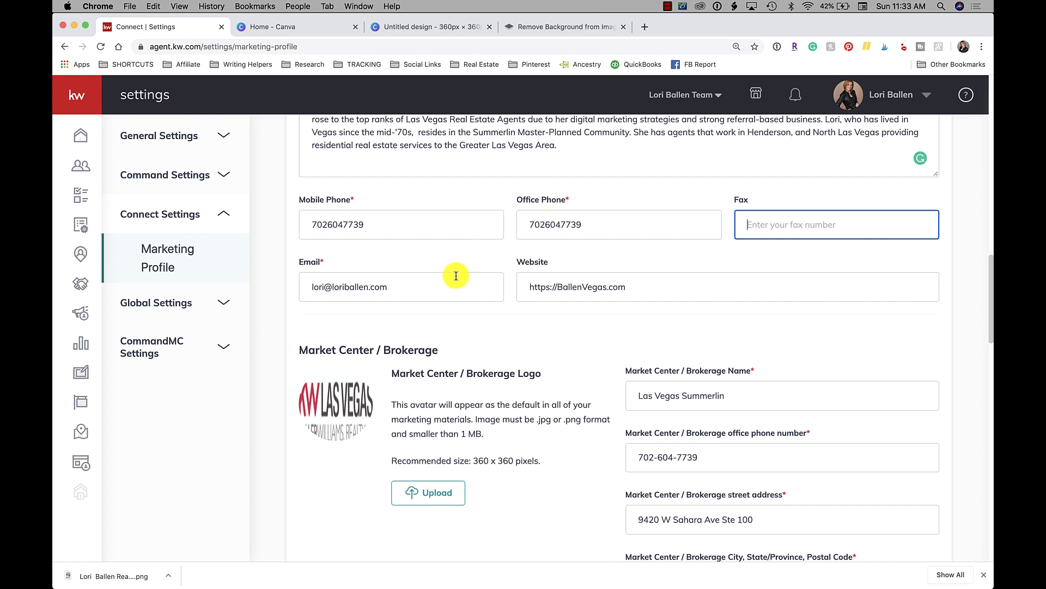
left_click(447, 288)
left_click(632, 295)
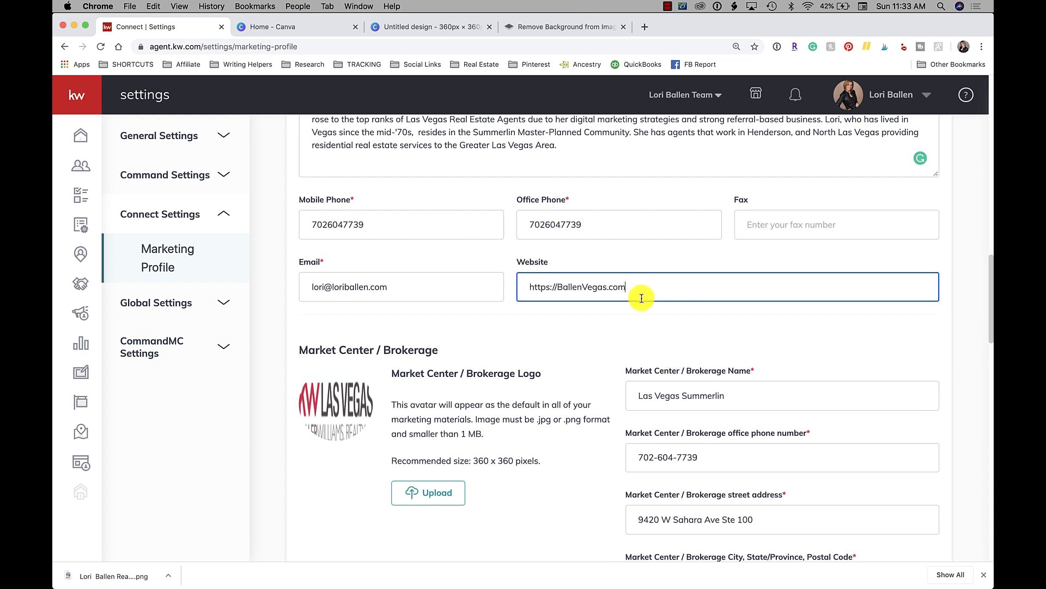
scroll(642, 298, "down", 1)
scroll(641, 298, "down", 5)
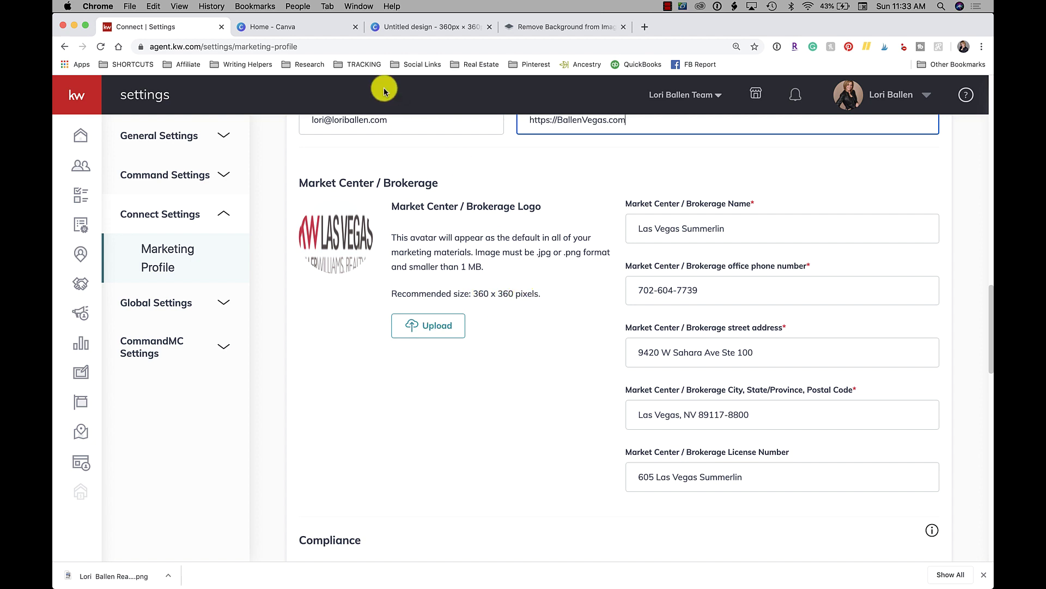
left_click(311, 29)
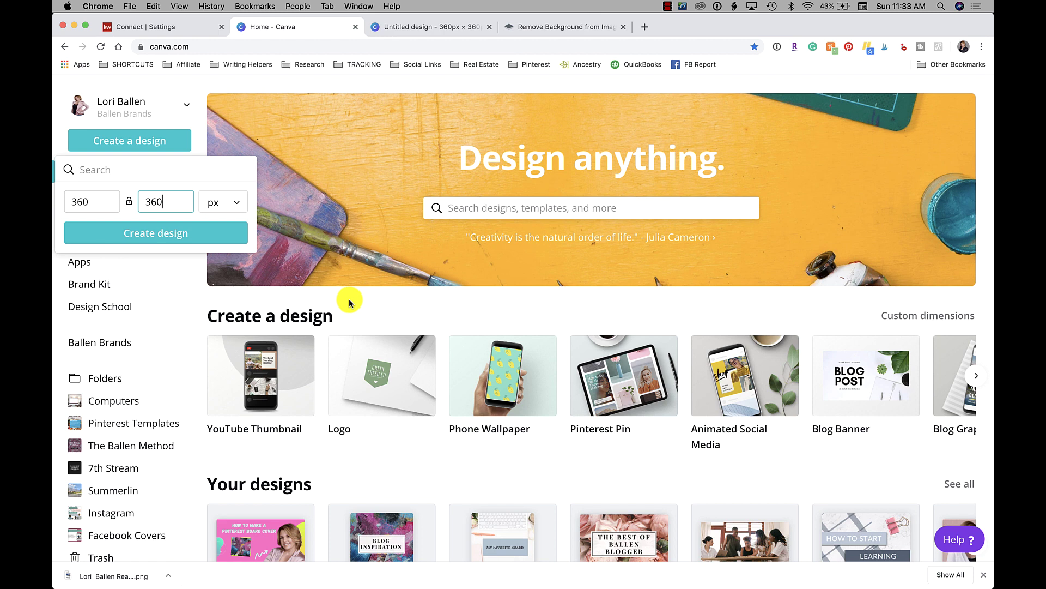
left_click(144, 27)
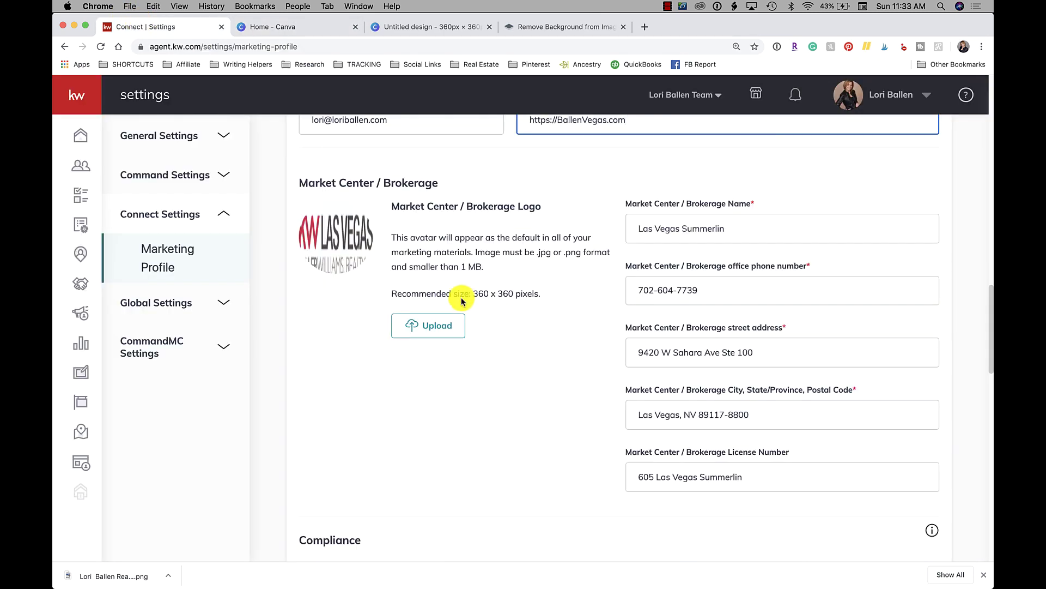
scroll(431, 330, "down", 1)
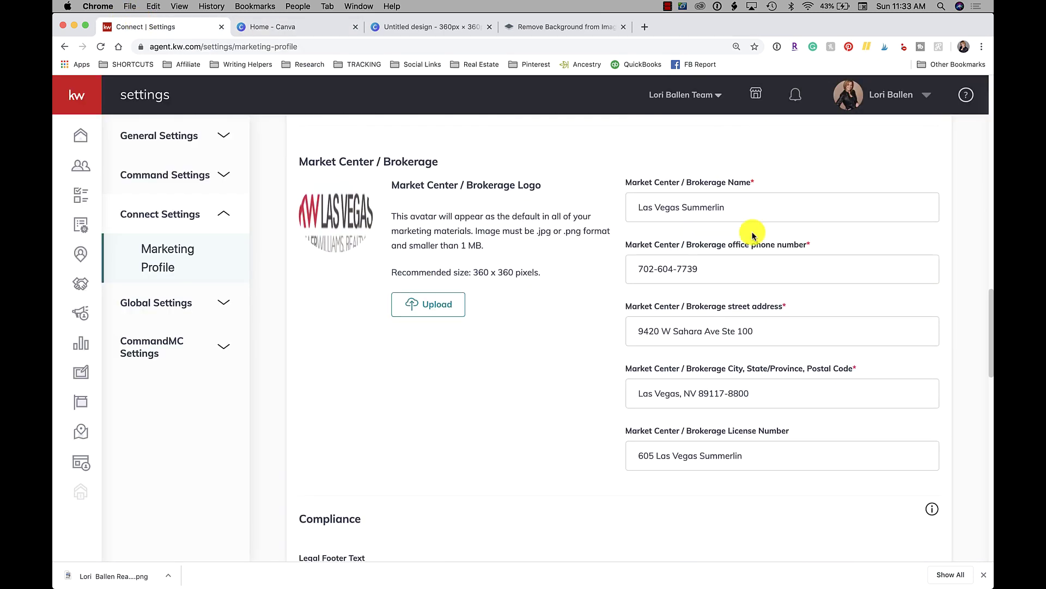
left_click(733, 188)
scroll(739, 207, "down", 1)
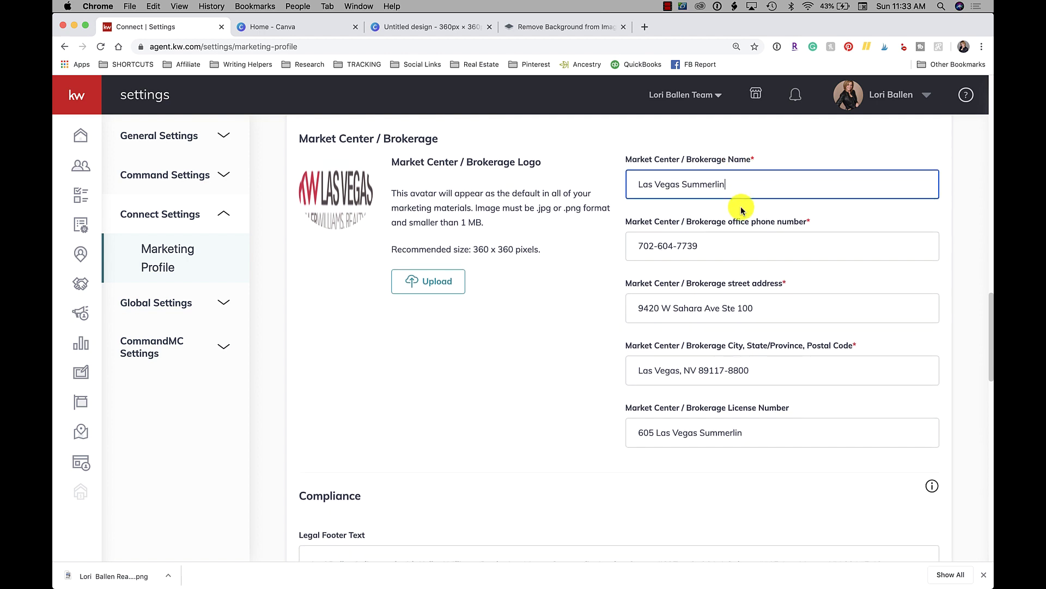
left_click(741, 251)
scroll(742, 251, "down", 4)
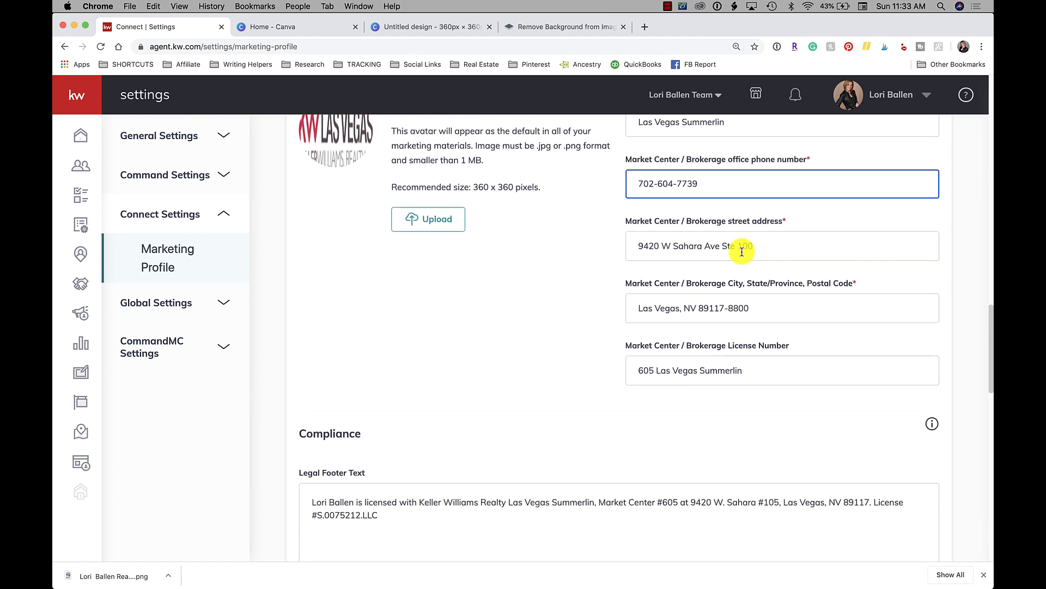
left_click(767, 228)
scroll(768, 229, "down", 2)
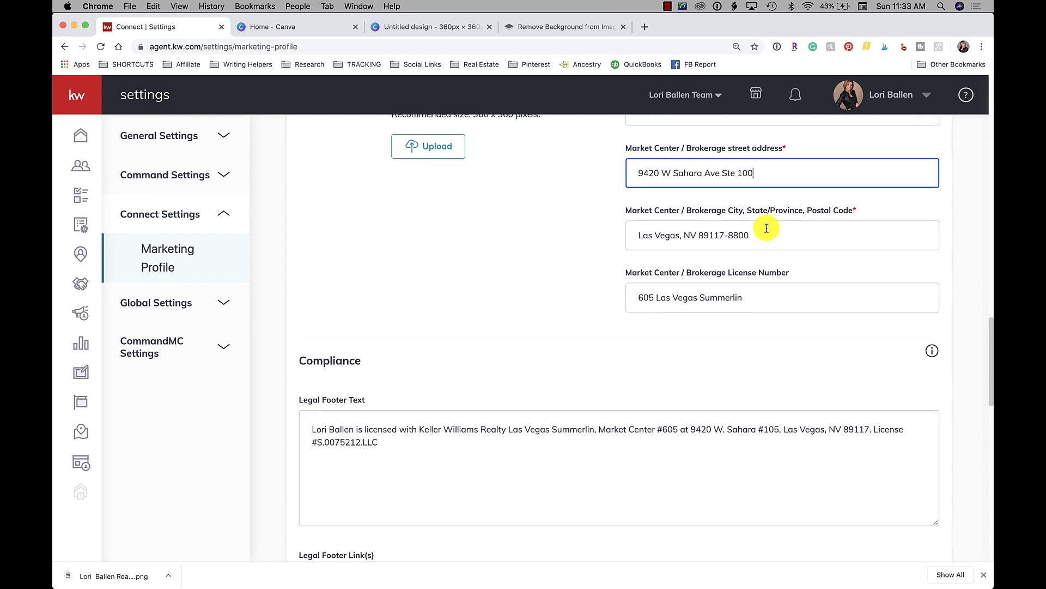
left_click(777, 234)
scroll(776, 234, "down", 2)
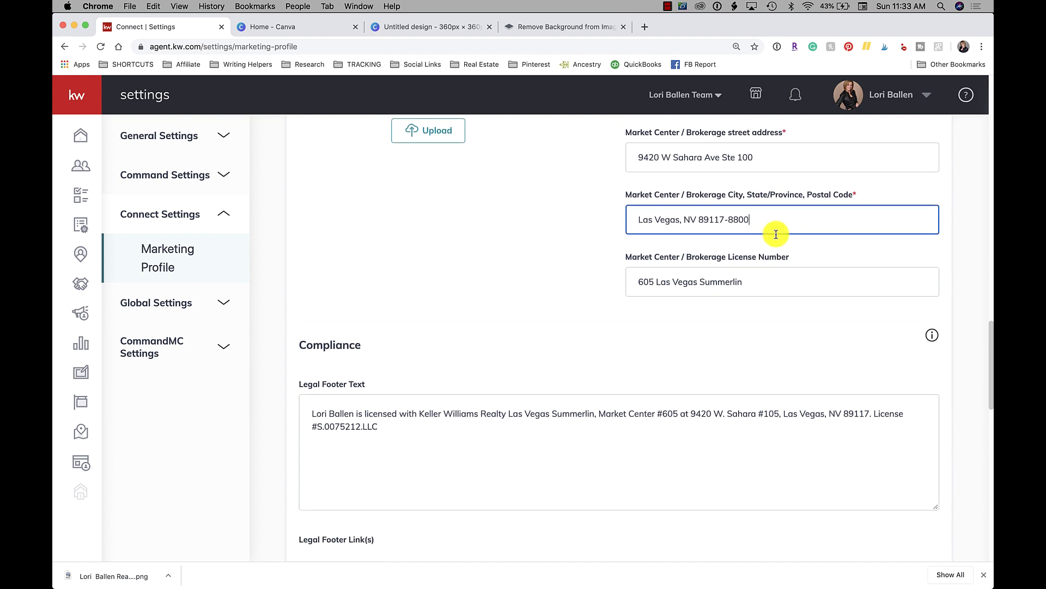
left_click(774, 252)
scroll(774, 253, "down", 4)
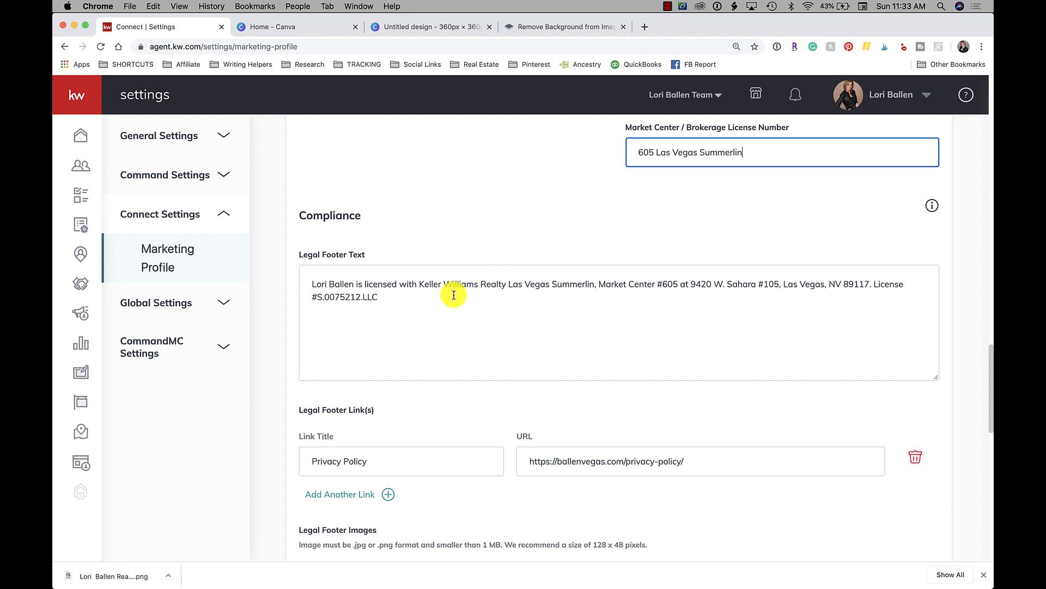
Review the legal footer text, selecting the license number at its end
left_click(450, 297)
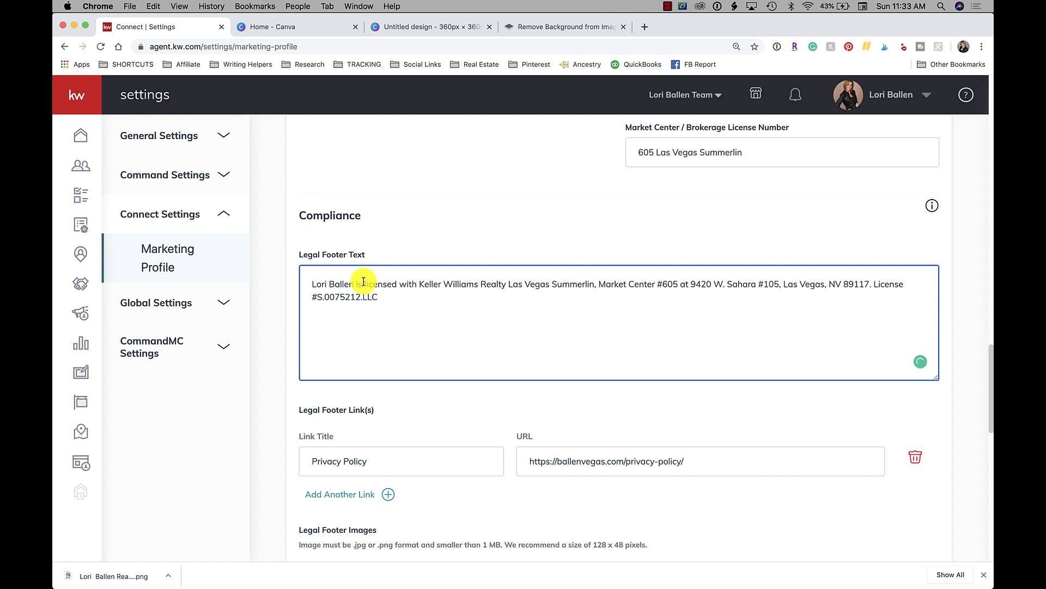
left_click_drag(378, 299, 332, 297)
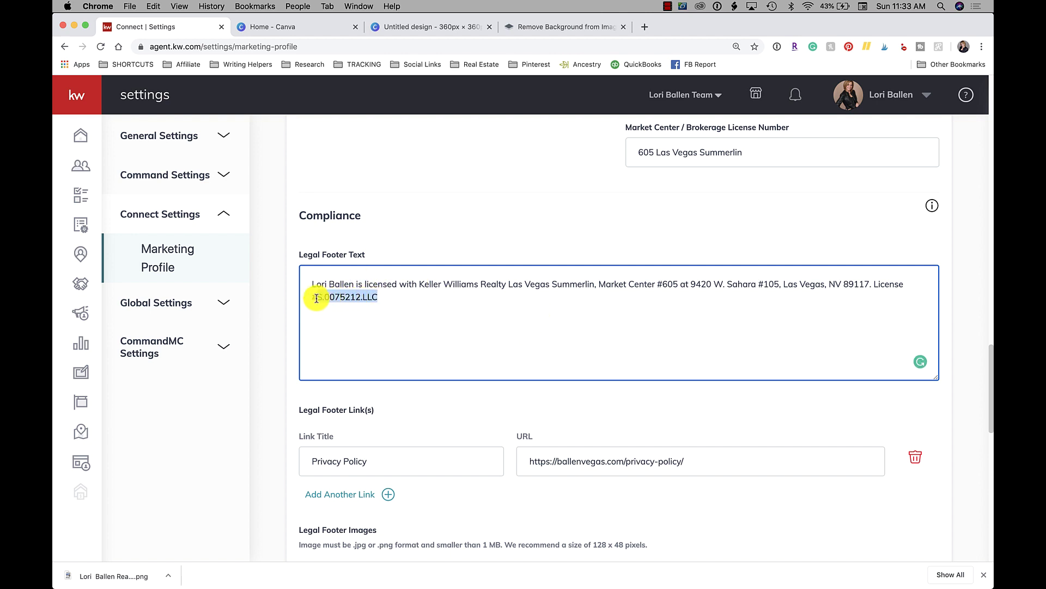
left_click(311, 298)
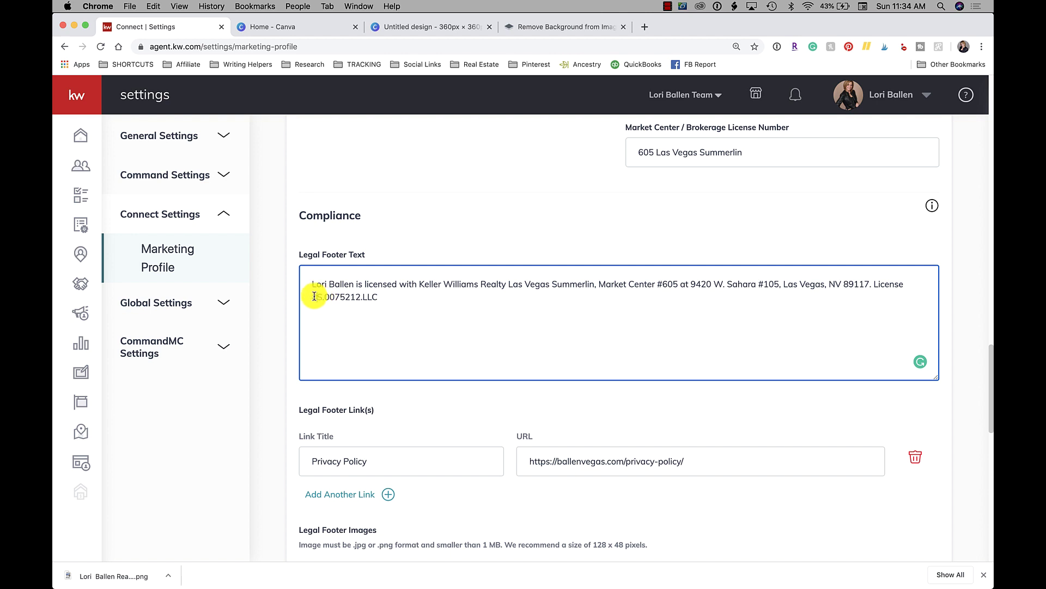
left_click(388, 297)
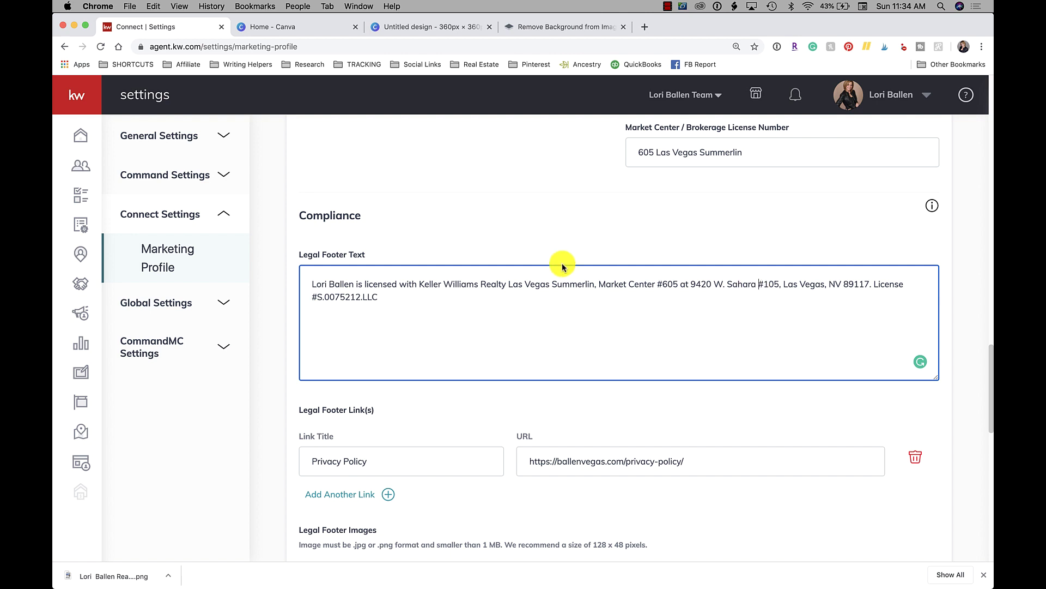
Check the Privacy Policy link title and URL, then highlight the recommended 128 x 48 px size
scroll(562, 266, "down", 5)
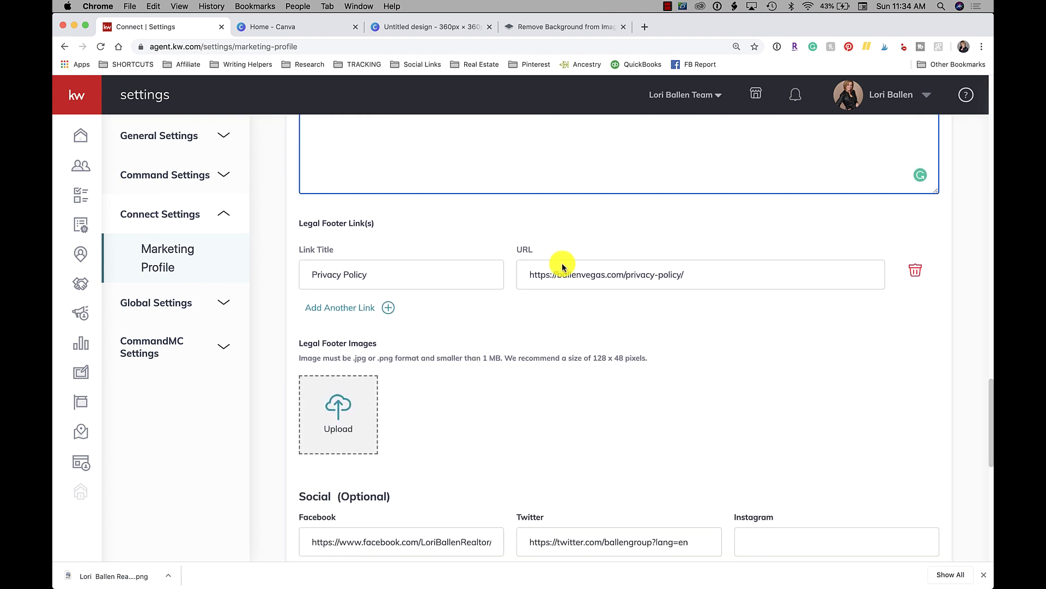
left_click(399, 276)
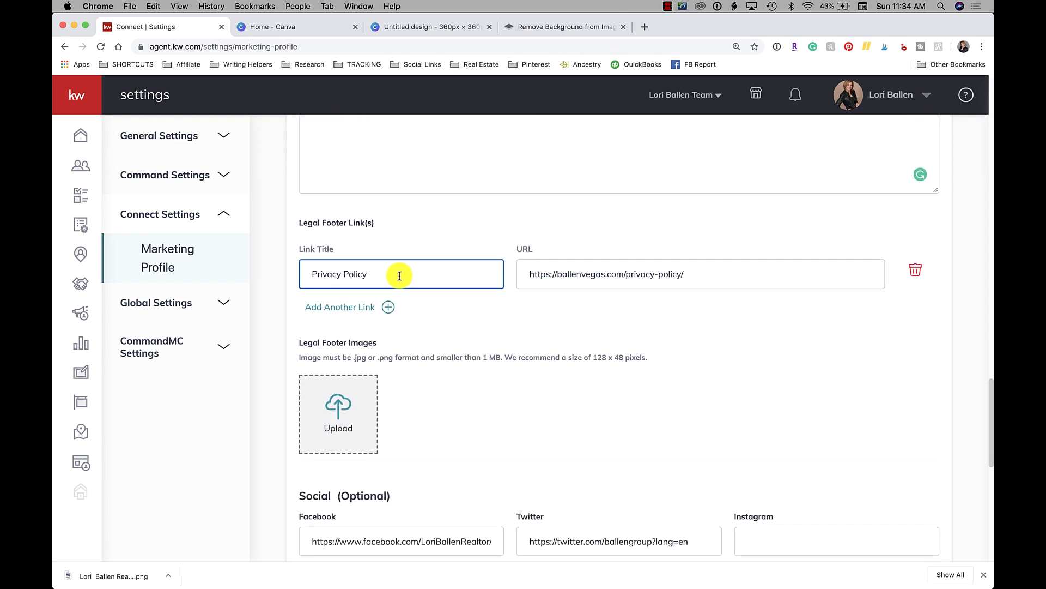
left_click(701, 280)
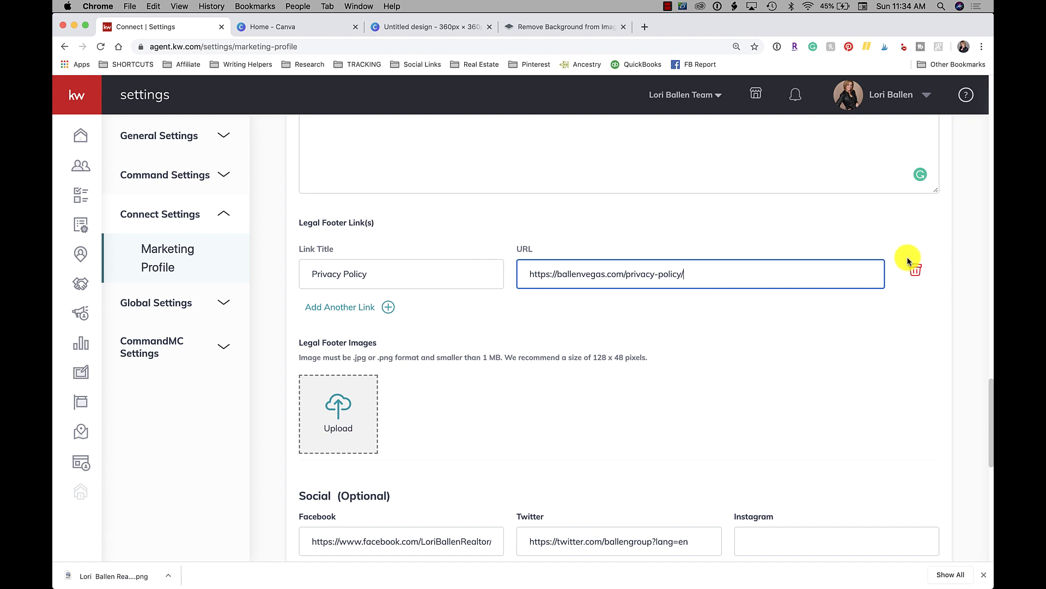
scroll(735, 275, "down", 2)
scroll(735, 275, "down", 2)
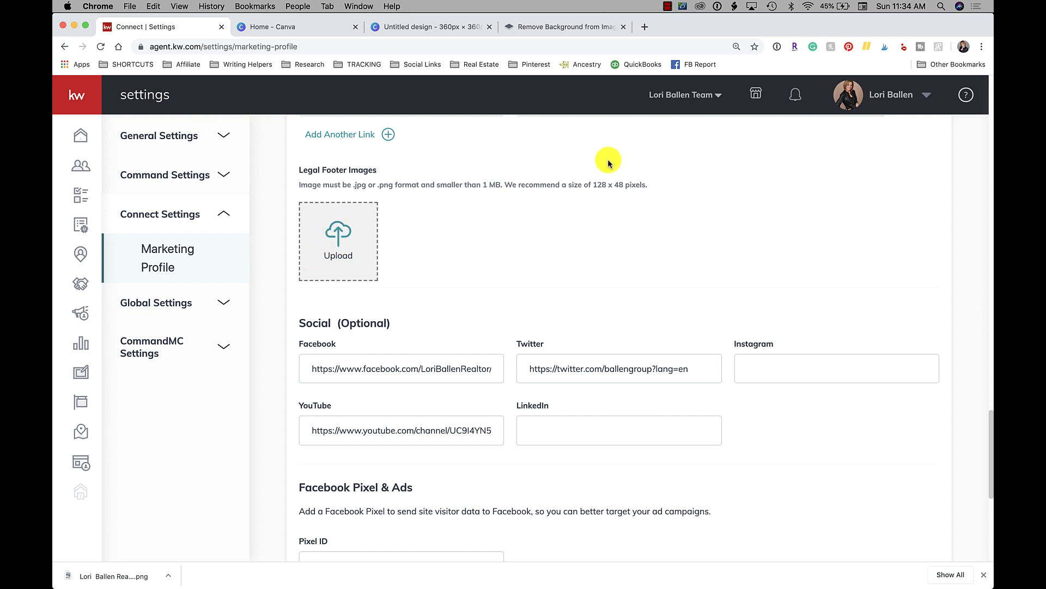
left_click_drag(507, 185, 653, 190)
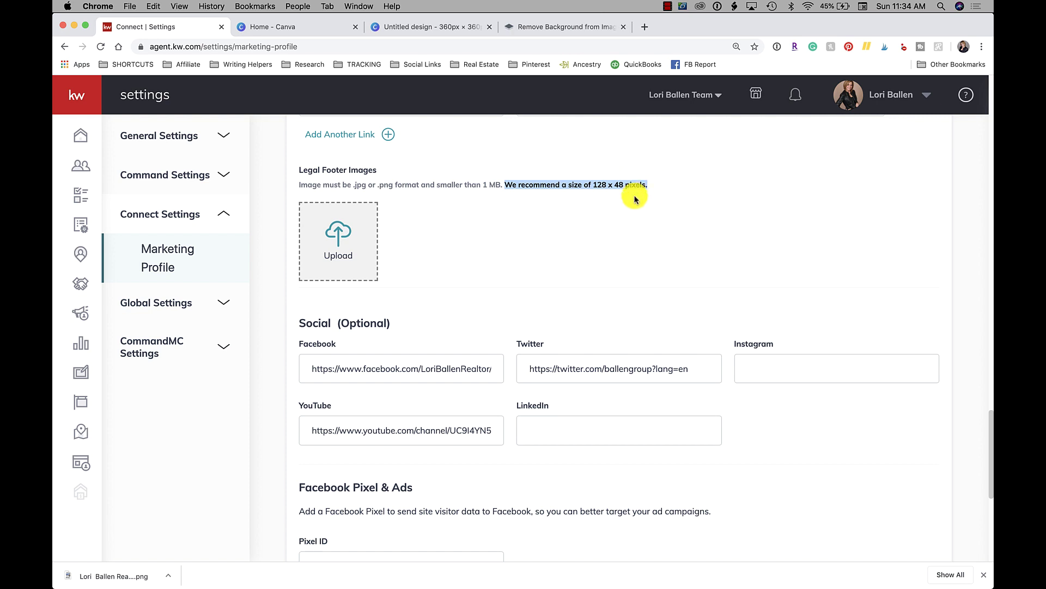
Create a blank 128 × 48 px custom design in Canva, then return to Canva home
left_click(309, 32)
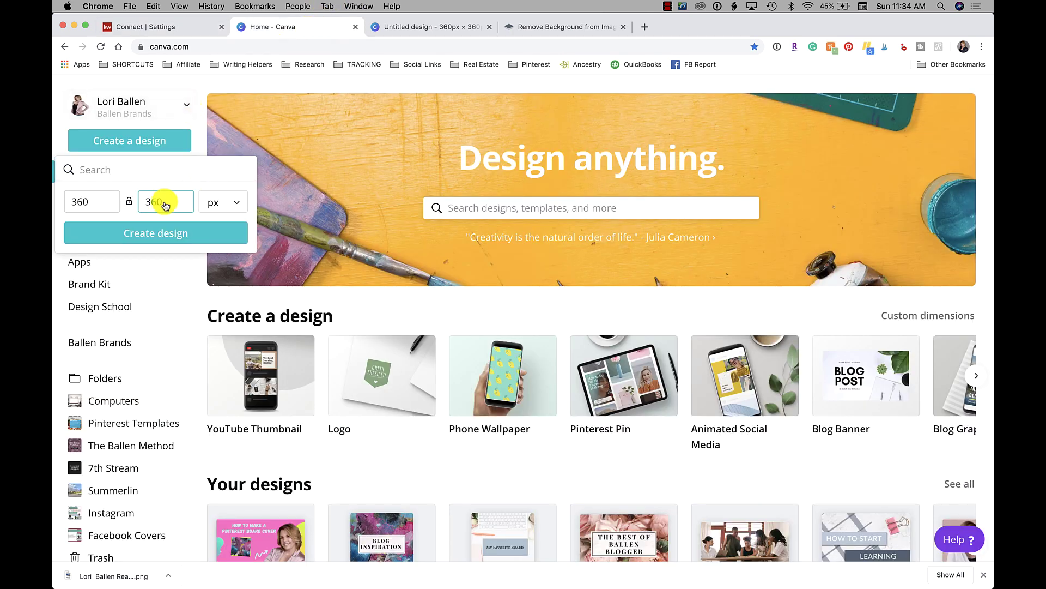
left_click(101, 202)
key("BackSpace")
key("BackSpace")
key("BackSpace")
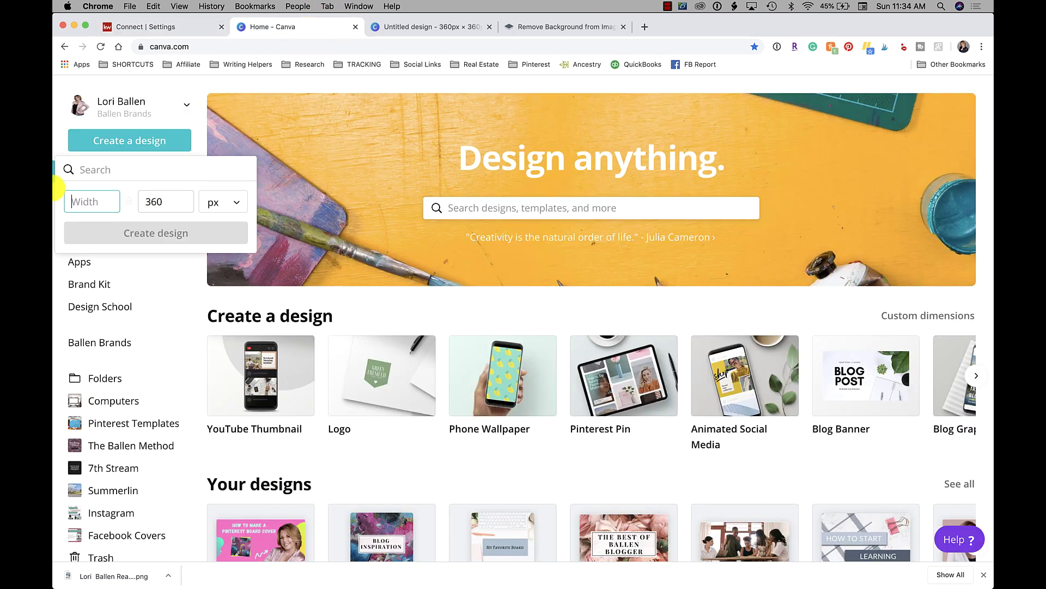
type("128")
key("Tab")
type("48")
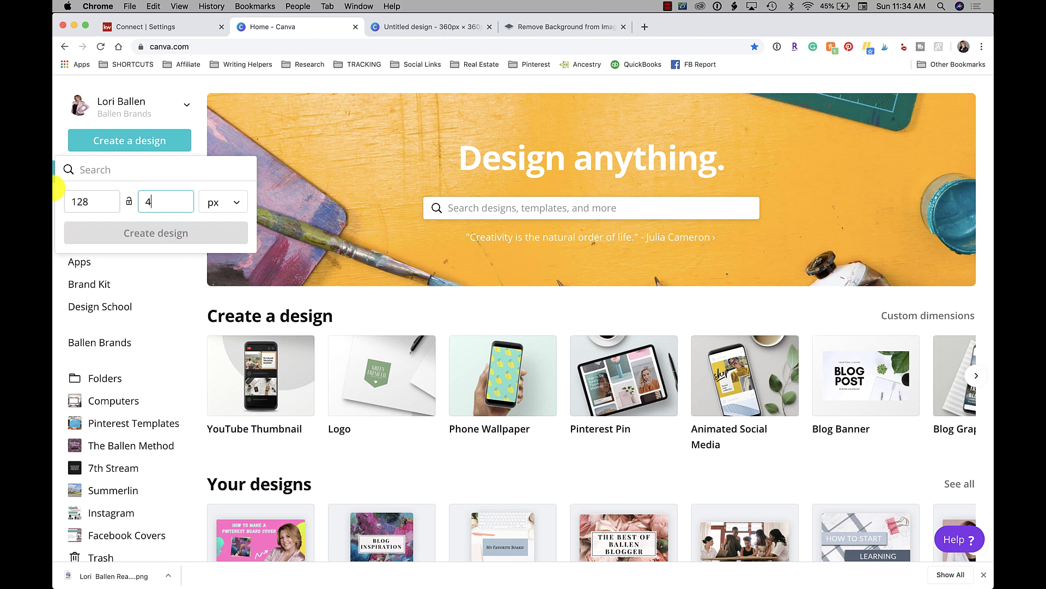
left_click(124, 234)
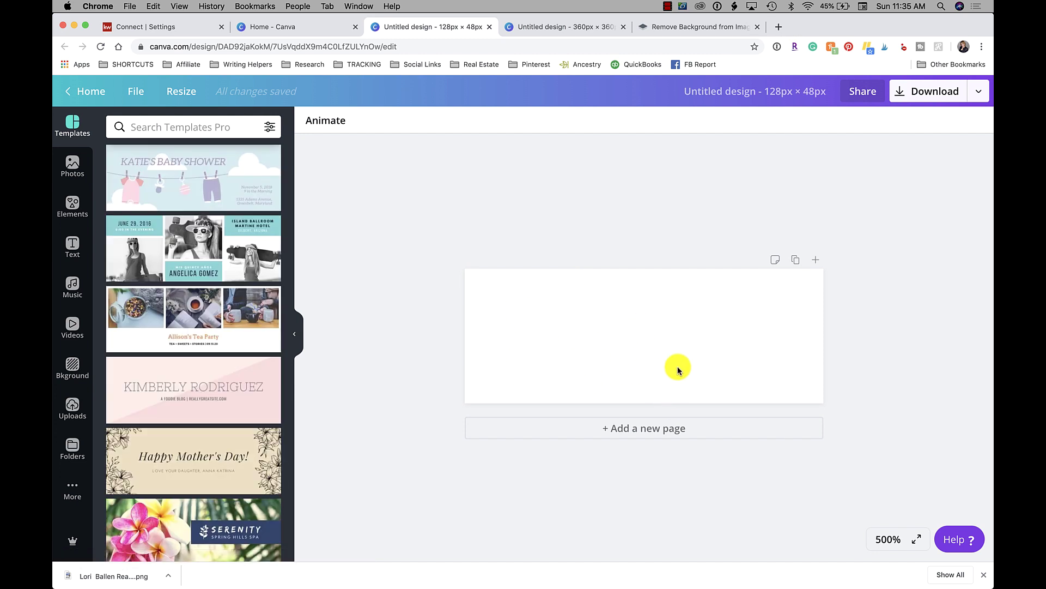
left_click(316, 27)
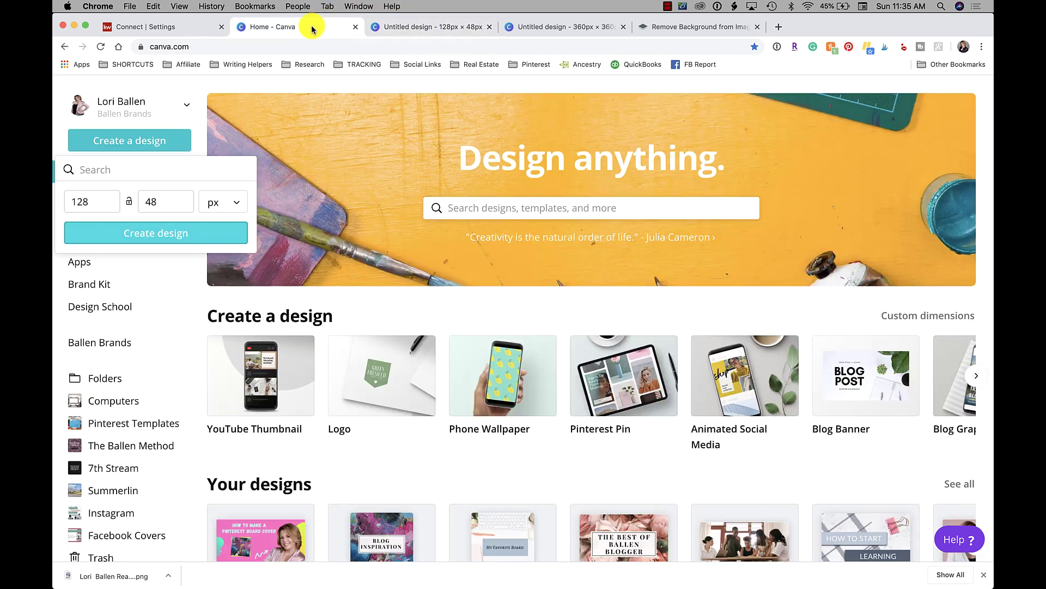
left_click(163, 26)
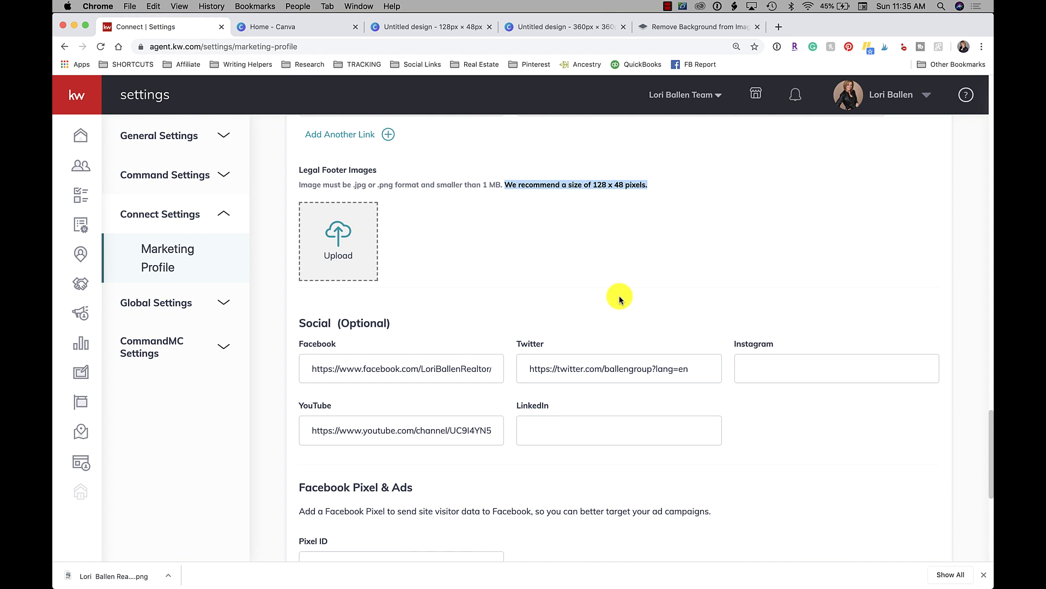
scroll(619, 297, "up", 1)
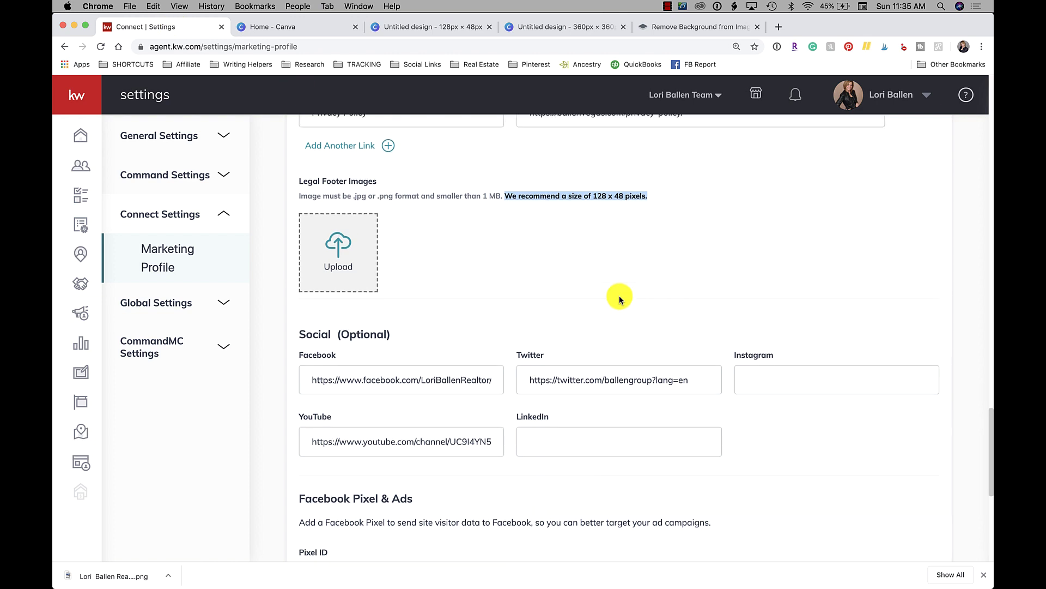
left_click(338, 251)
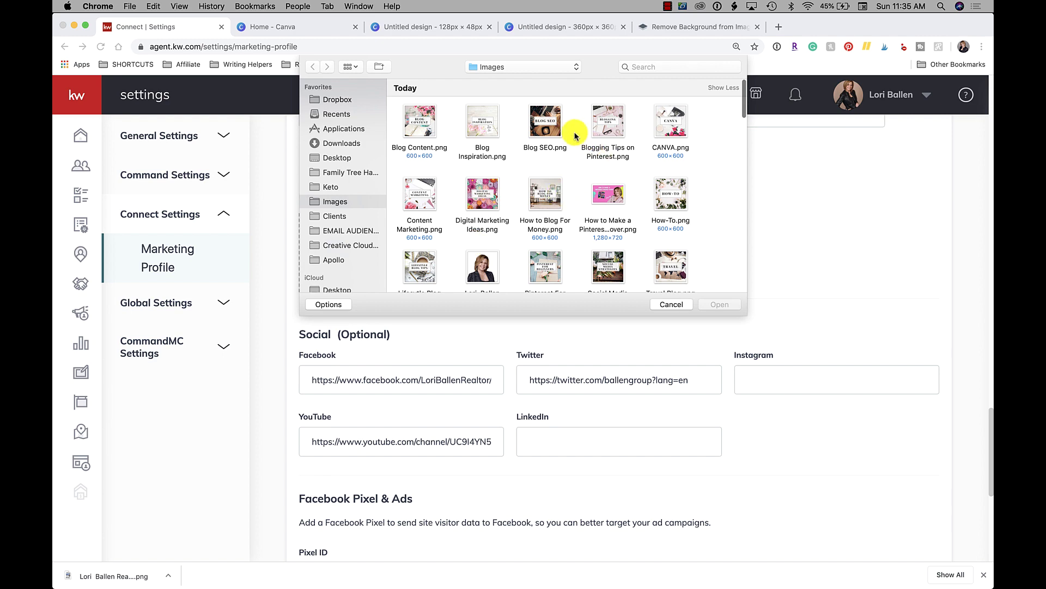
left_click(670, 304)
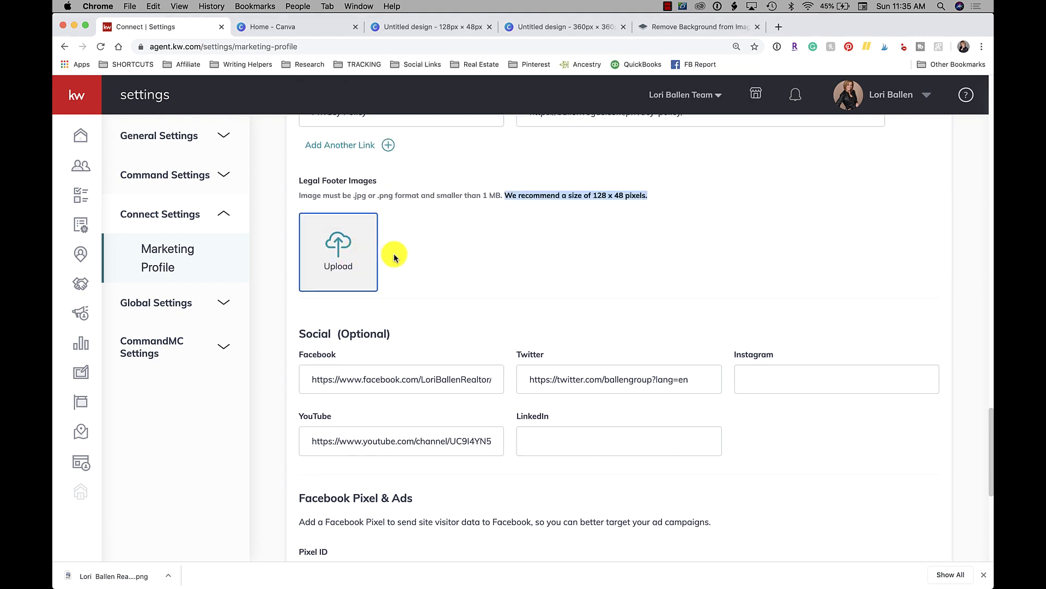
scroll(394, 256, "down", 5)
Review the Facebook, Twitter, Instagram, YouTube and LinkedIn profile link fields
scroll(394, 255, "down", 1)
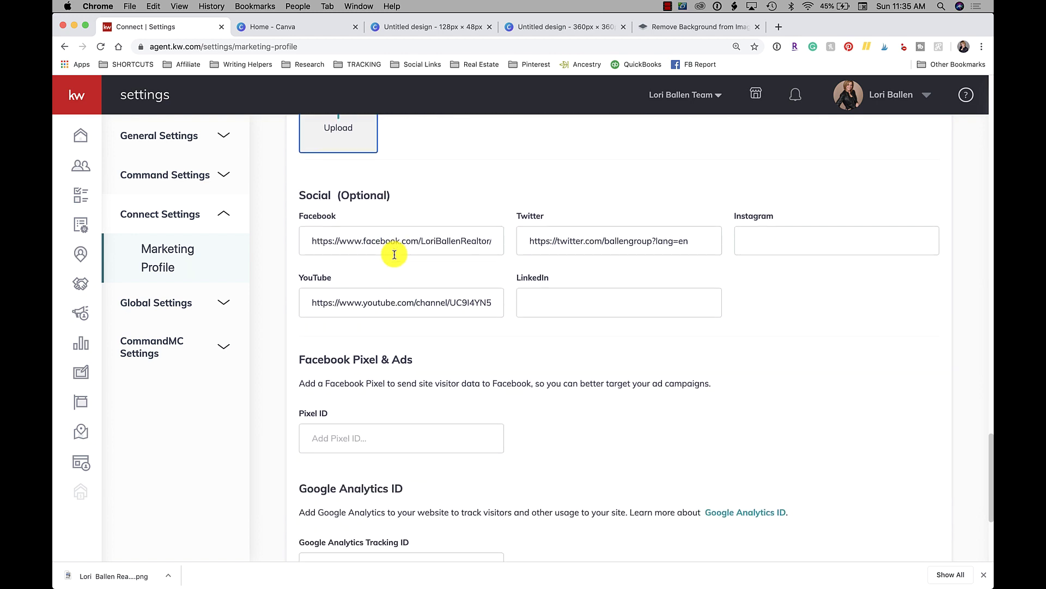
left_click(393, 243)
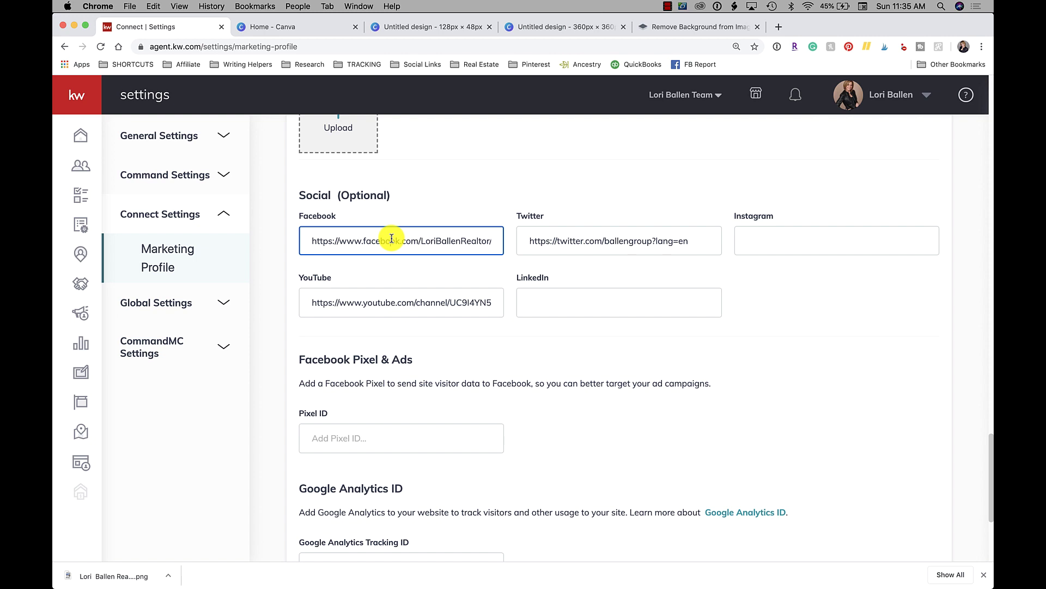
left_click(569, 240)
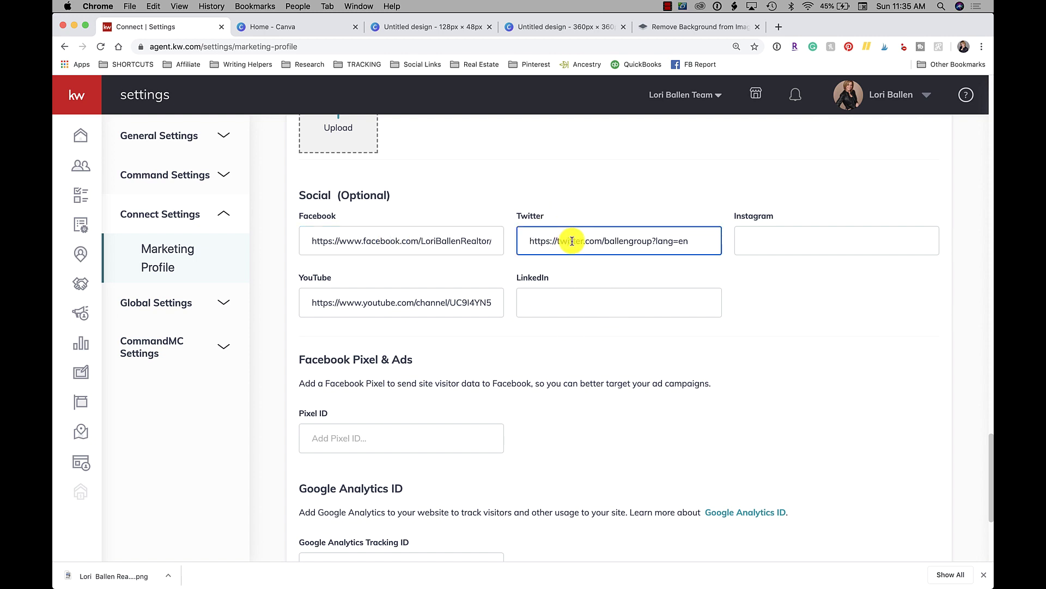
left_click(800, 245)
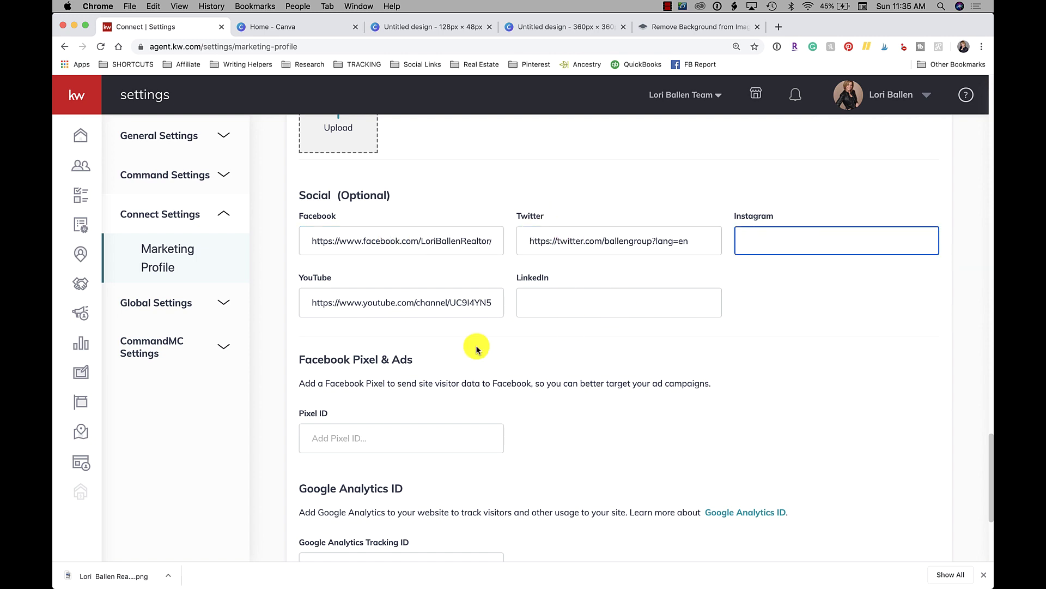
left_click(442, 307)
left_click(584, 309)
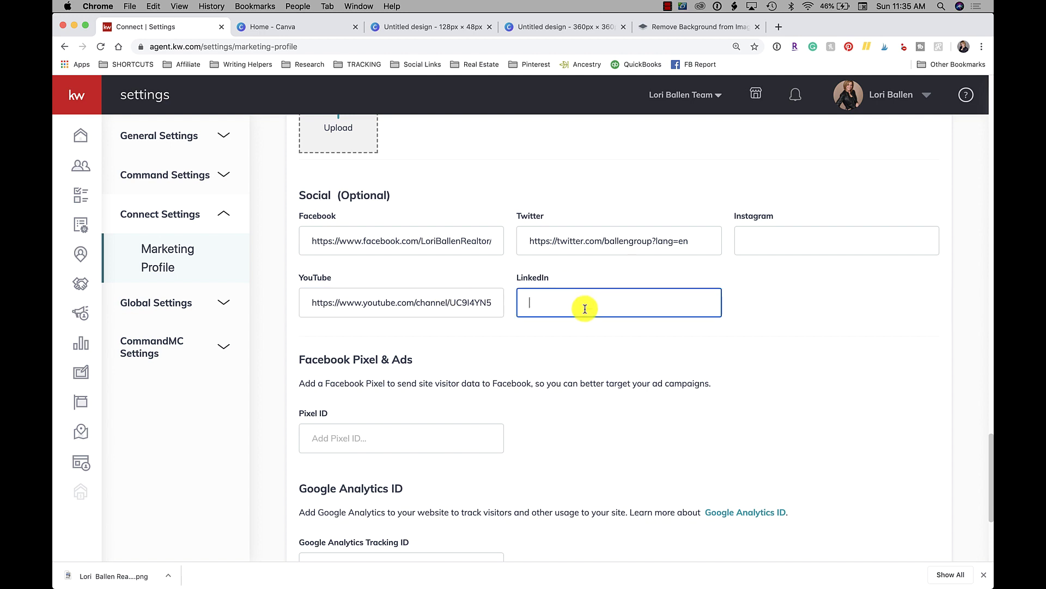
Scroll down to the empty Facebook Pixel ID field and select it
scroll(584, 309, "down", 5)
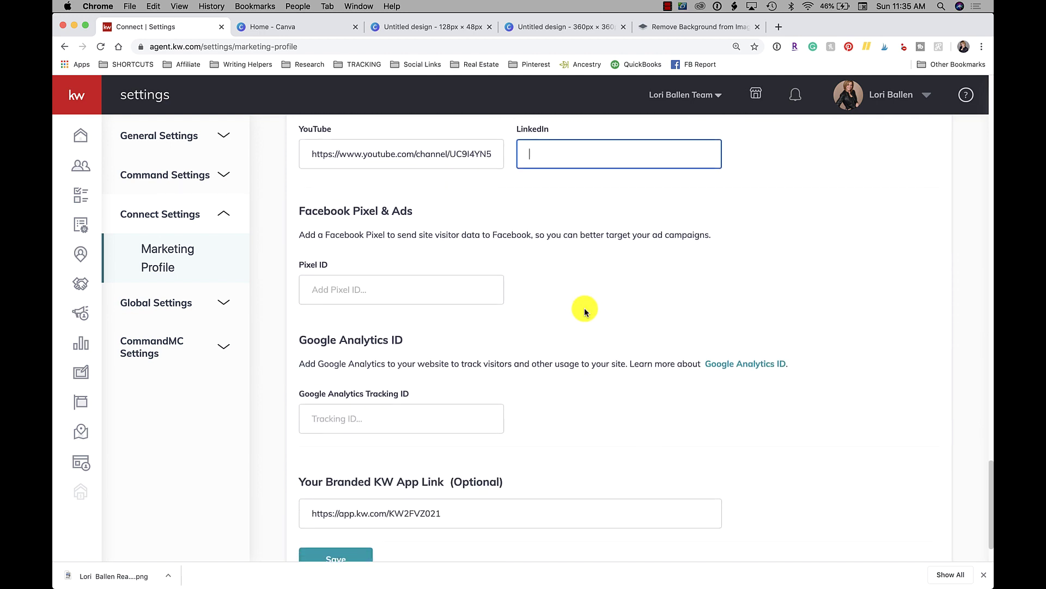
scroll(414, 227, "down", 1)
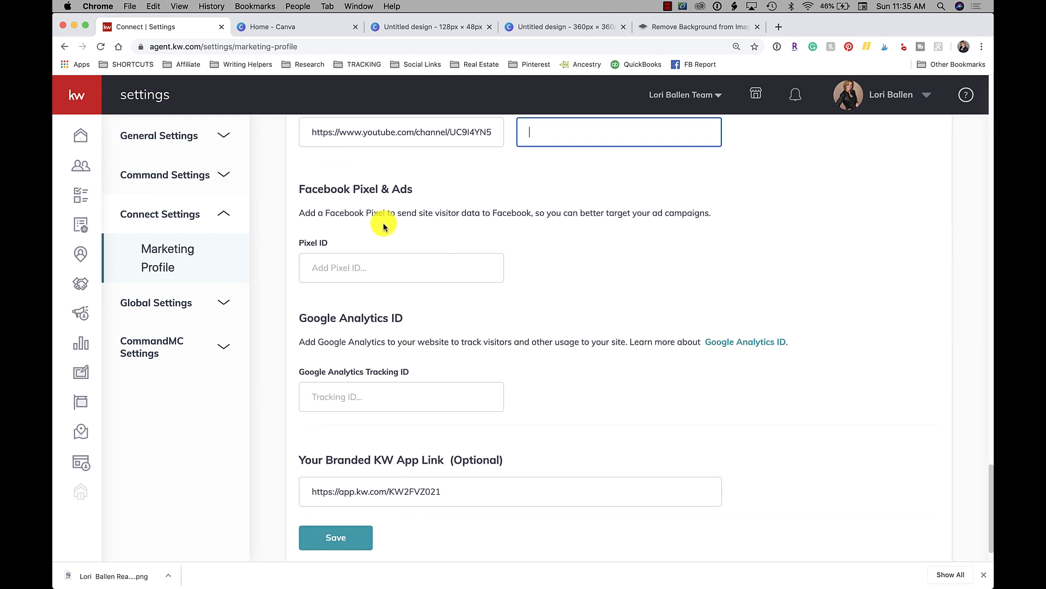
left_click(404, 256)
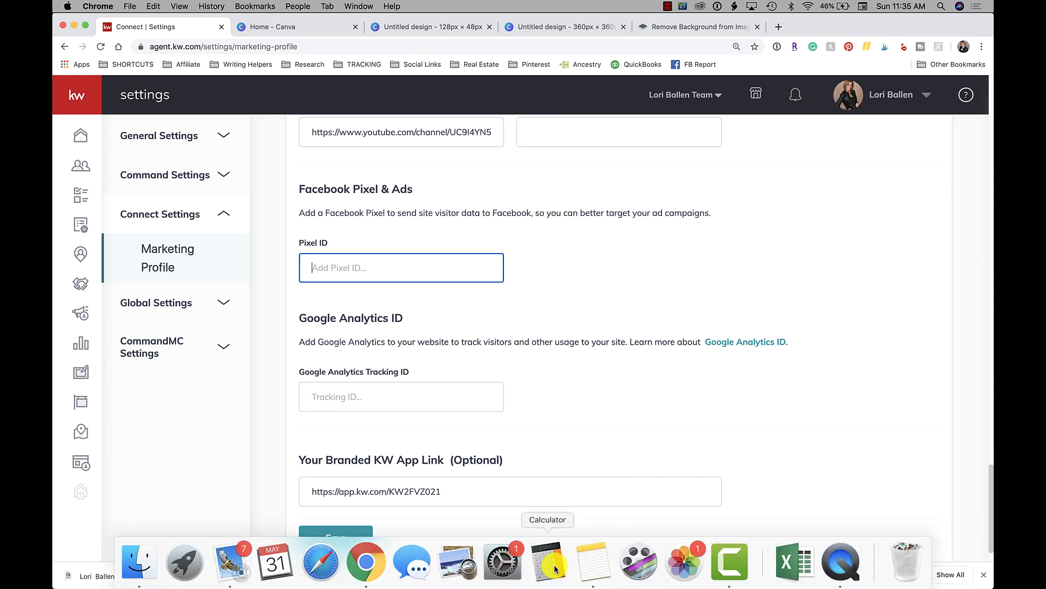
In Apple Notes, search for the Facebook Pixel note
left_click(604, 574)
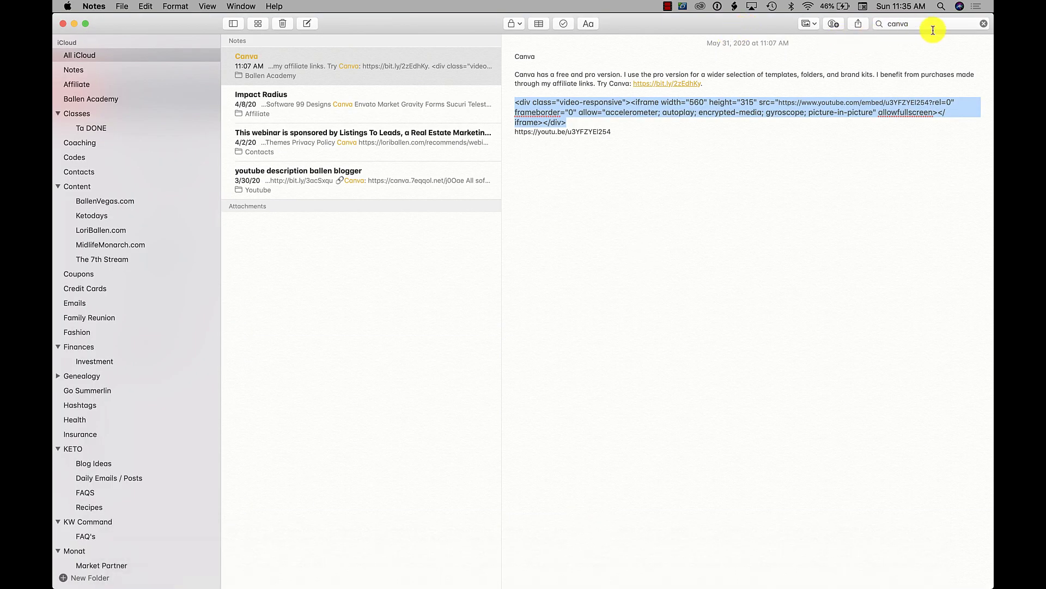
left_click(882, 23)
type("facebook")
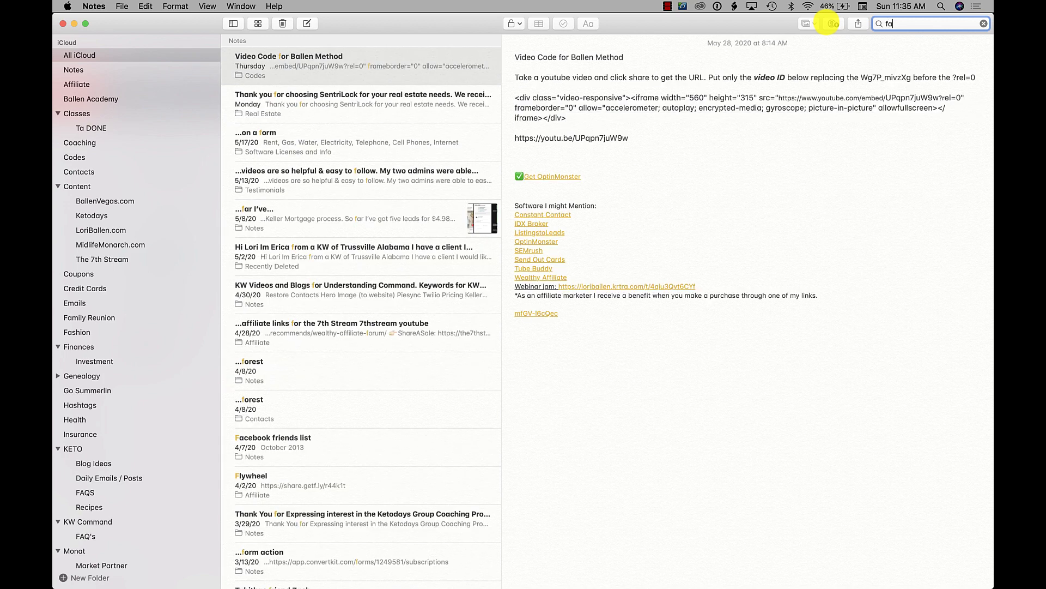
key("BackSpace")
key("BackSpace")
key("BackSpace")
key("BackSpace")
key("BackSpace")
key("BackSpace")
key("BackSpace")
key("BackSpace")
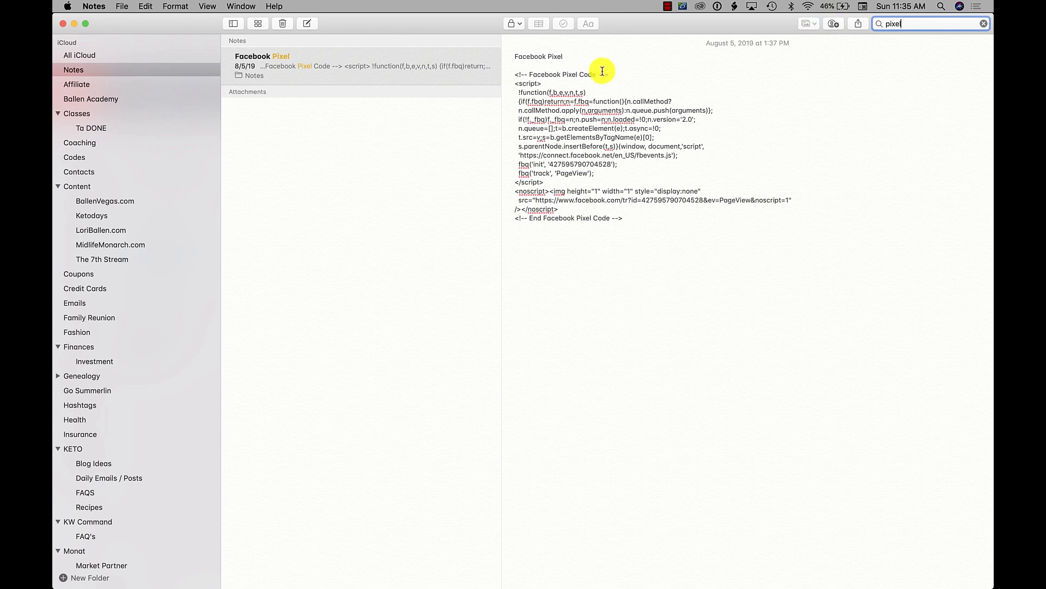
Select the full Facebook Pixel code block in the note to copy it
left_click_drag(515, 83, 655, 212)
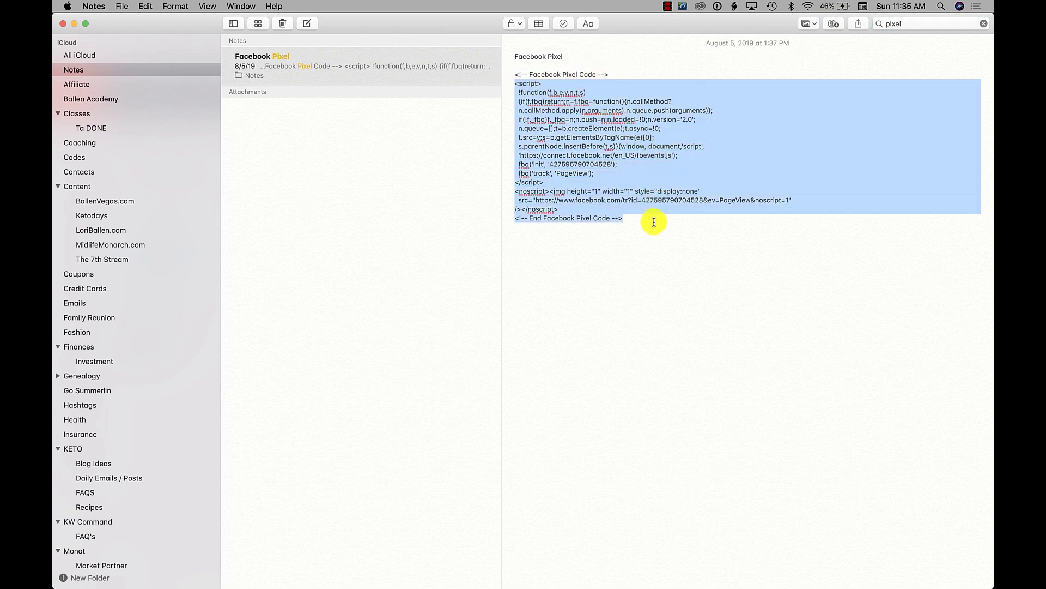
left_click(654, 222)
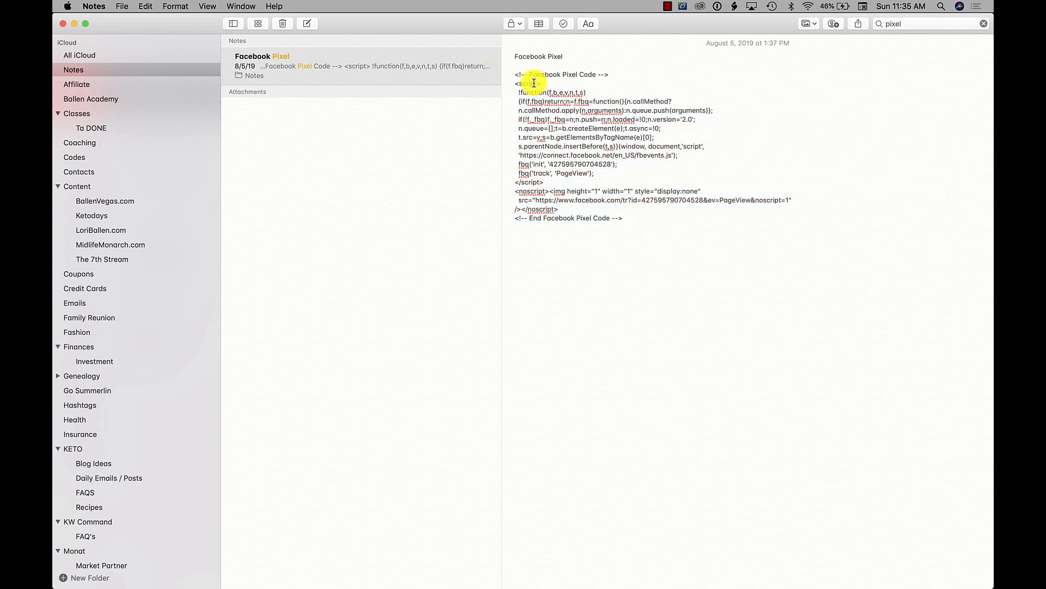
mouse_move(516, 74)
left_mouse_down()
mouse_move(654, 187)
mouse_move(659, 222)
mouse_move(512, 78)
left_mouse_up()
left_click(602, 200)
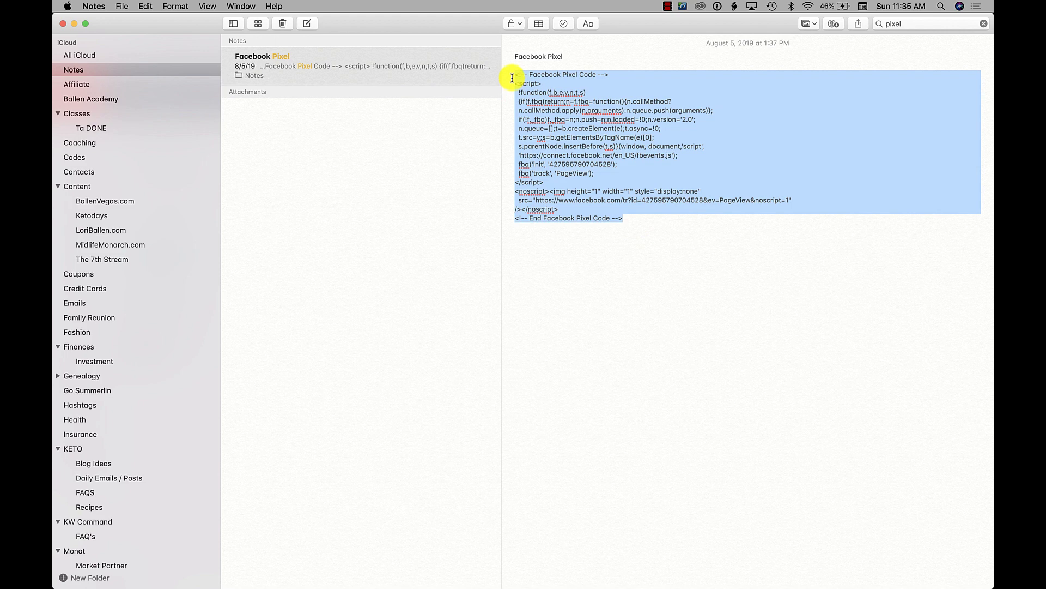
Paste the copied pixel code into Pixel ID, save, and dismiss the success message
left_click(367, 560)
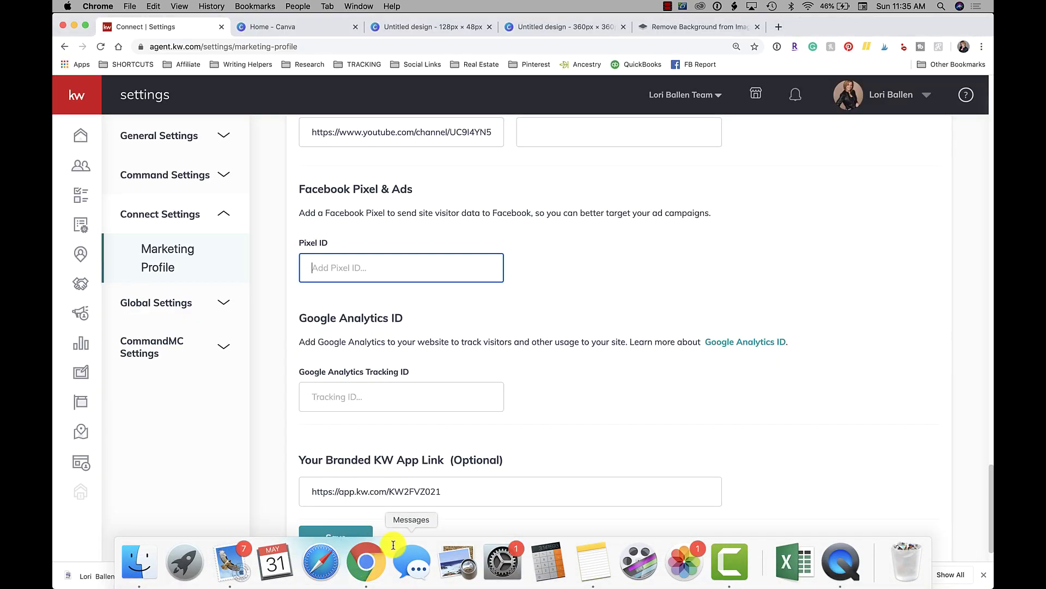
left_click(362, 262)
key("super+v")
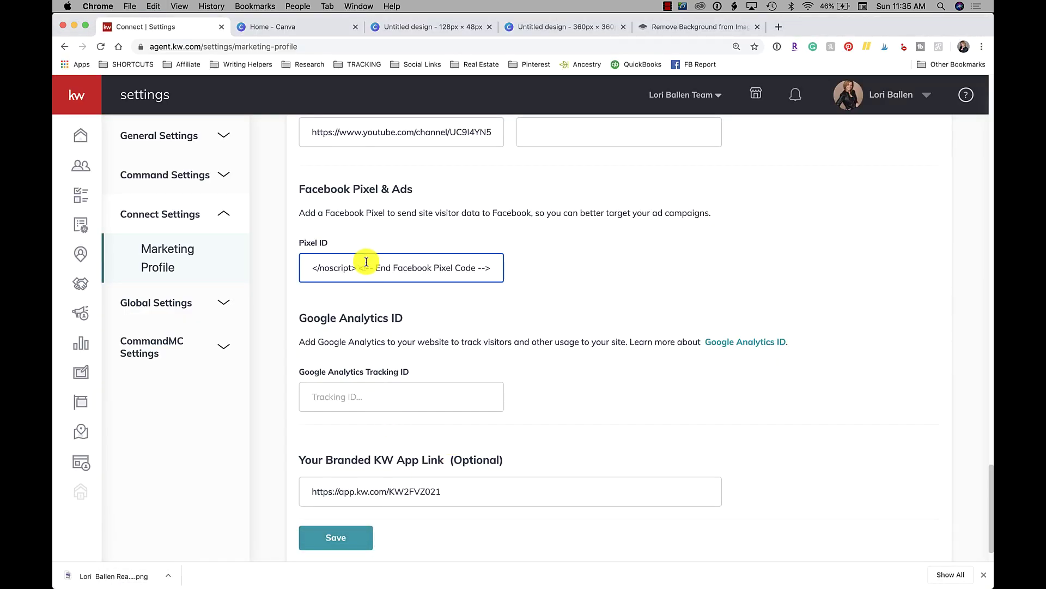
left_click(345, 542)
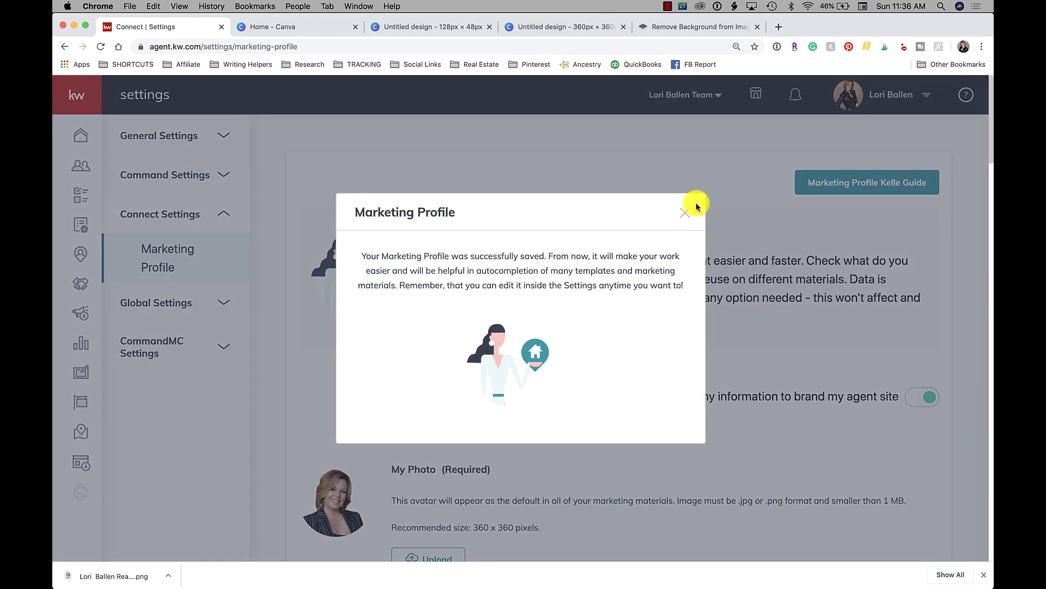
left_click(685, 216)
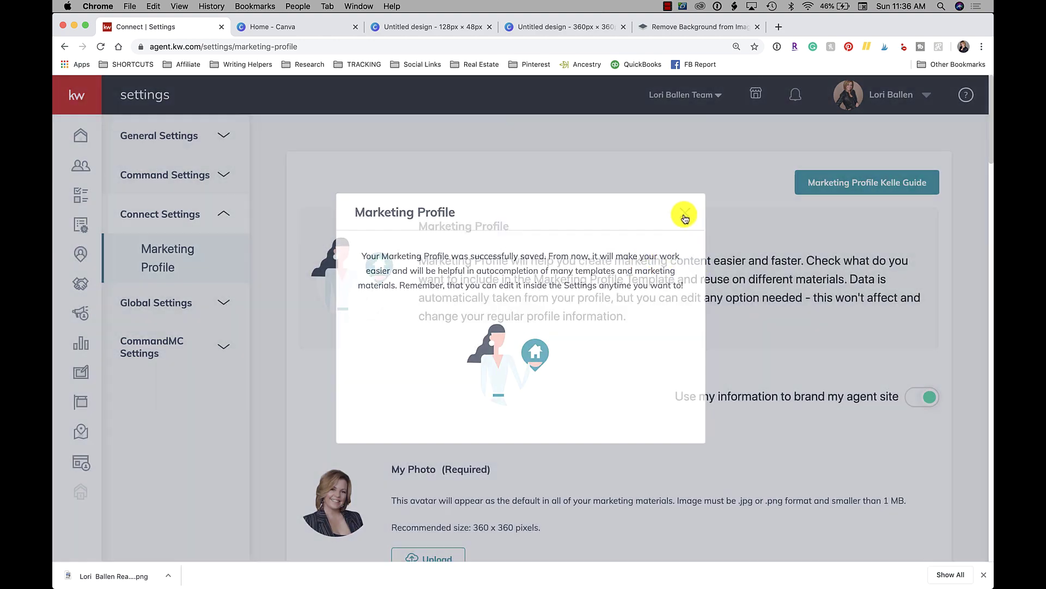
scroll(686, 217, "down", 20)
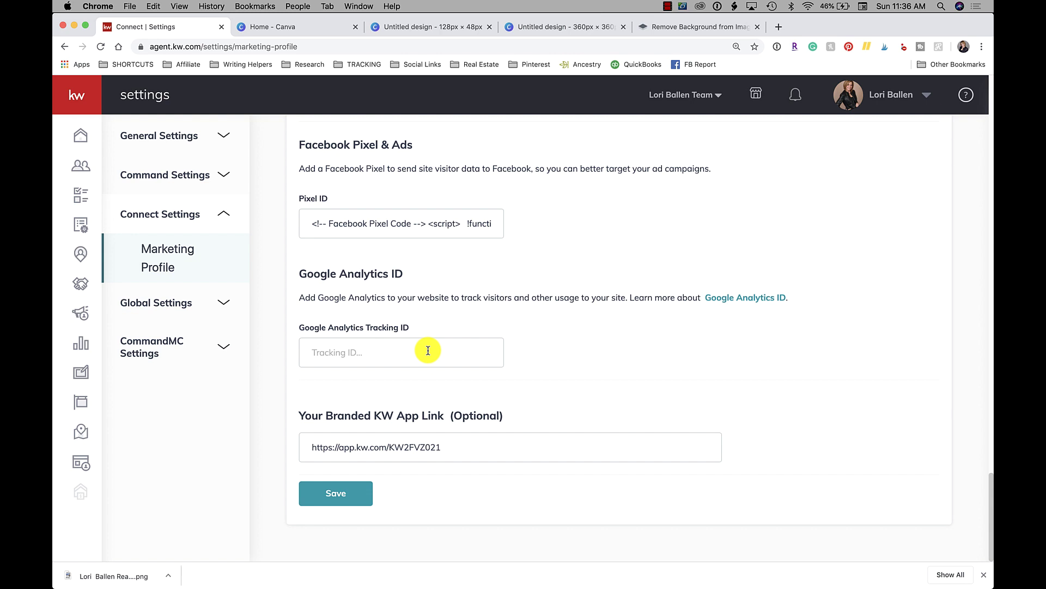
mouse_move(480, 584)
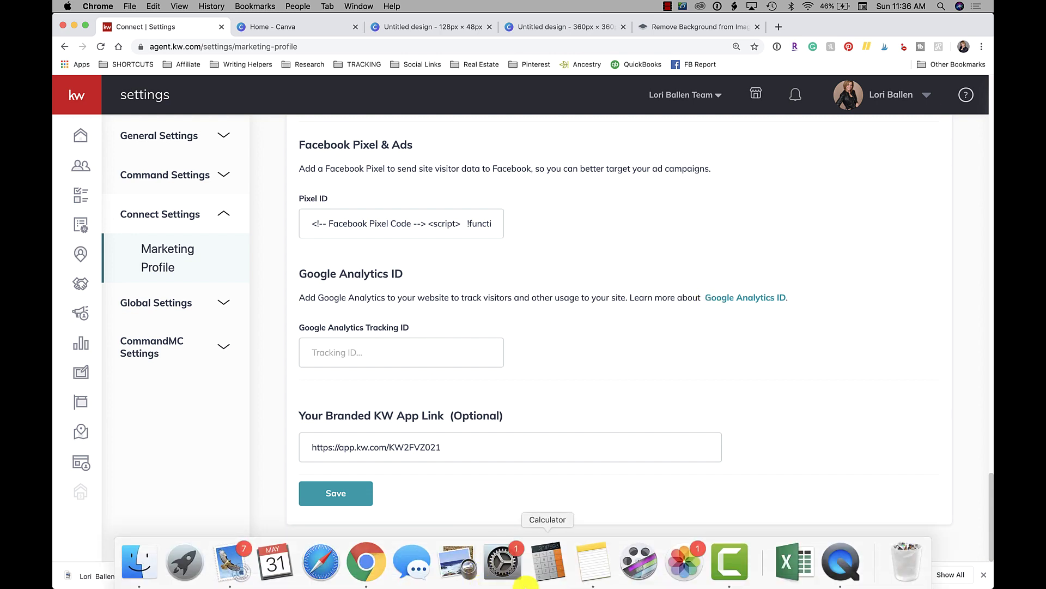
left_click(593, 564)
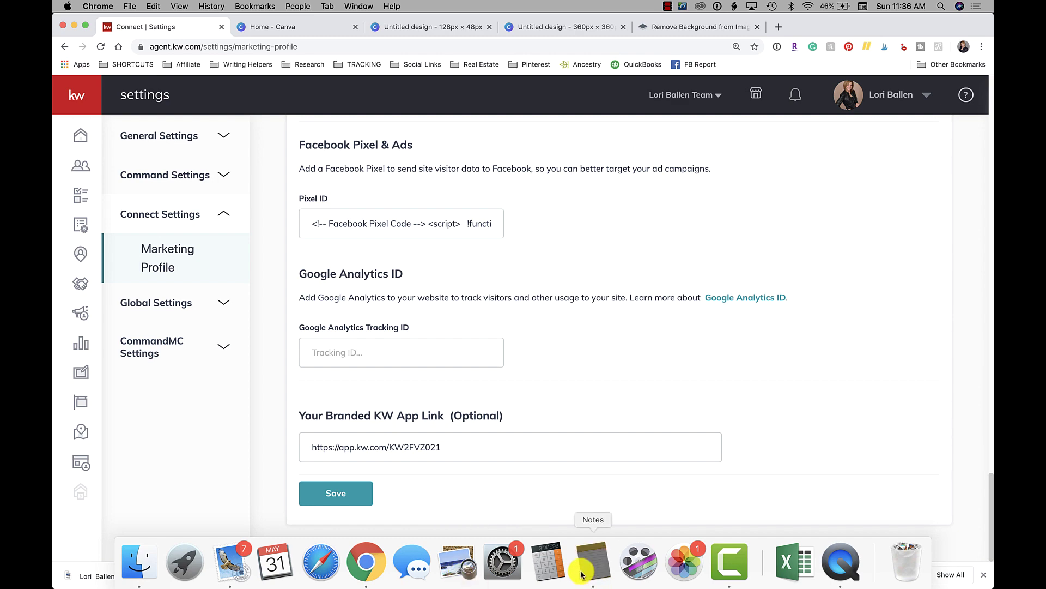
left_click(910, 24)
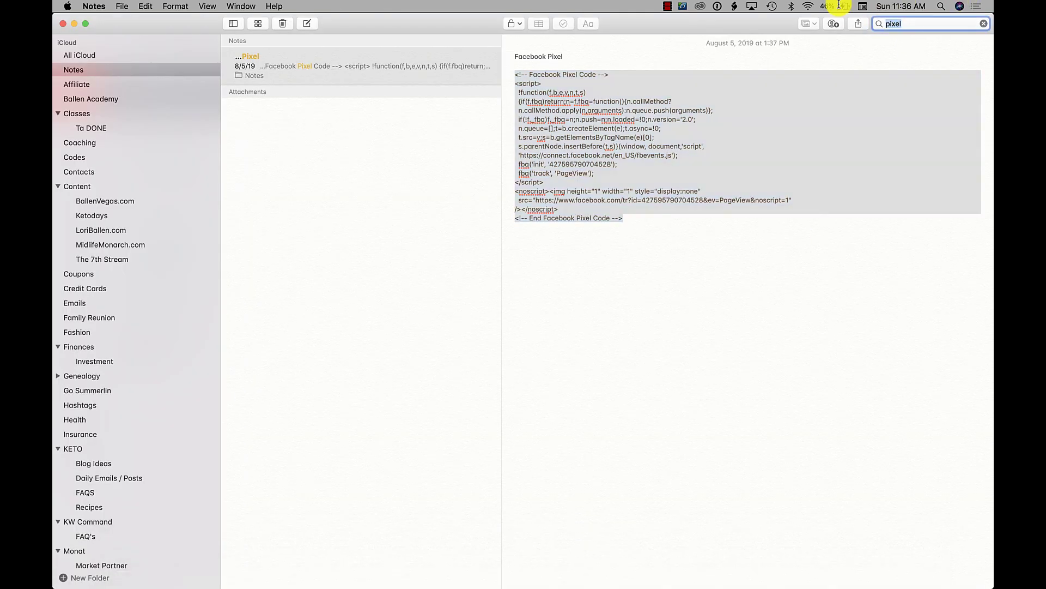
type("google analytics")
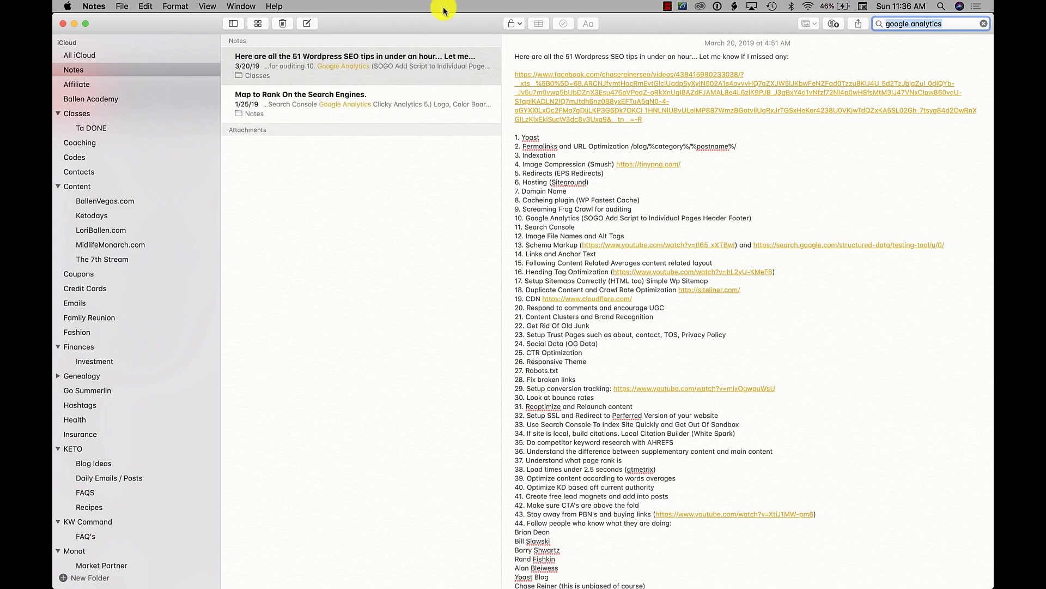
left_click(464, 98)
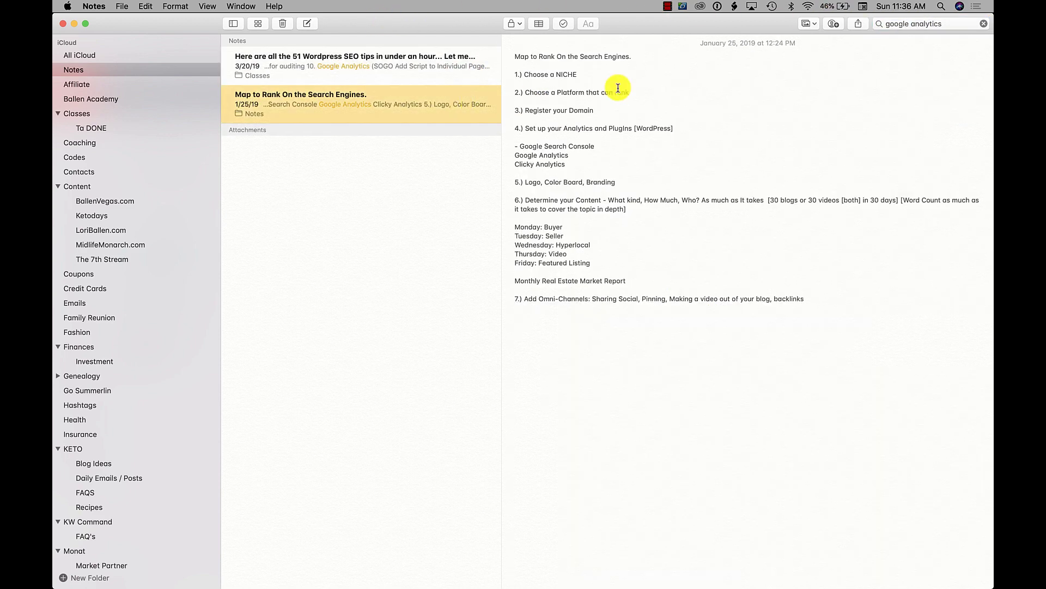
left_click(952, 25)
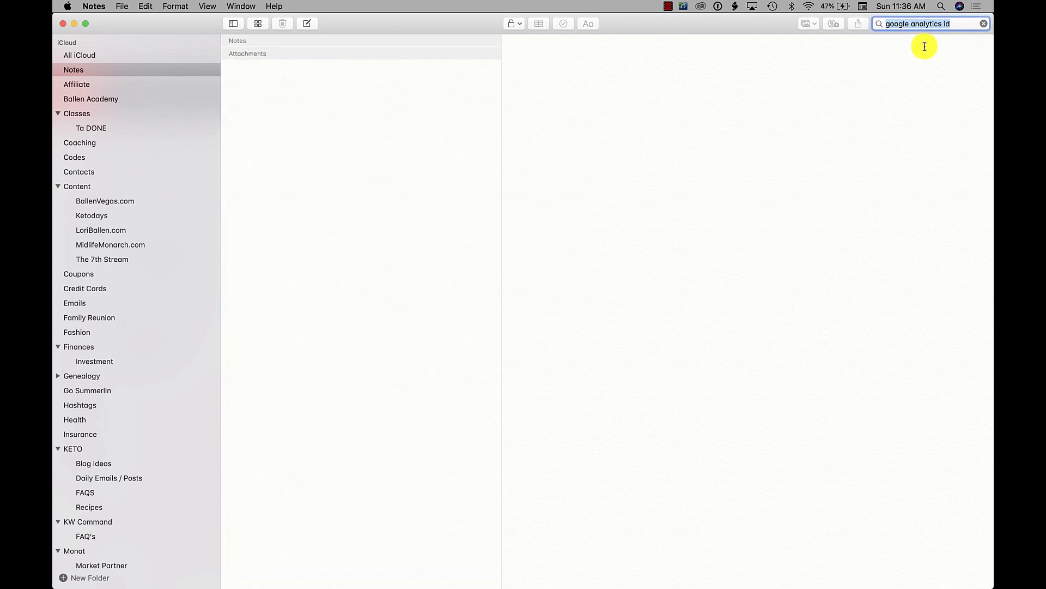
key("Escape")
Search 'google analytics' in a new Chrome tab
mouse_move(258, 565)
left_click(365, 561)
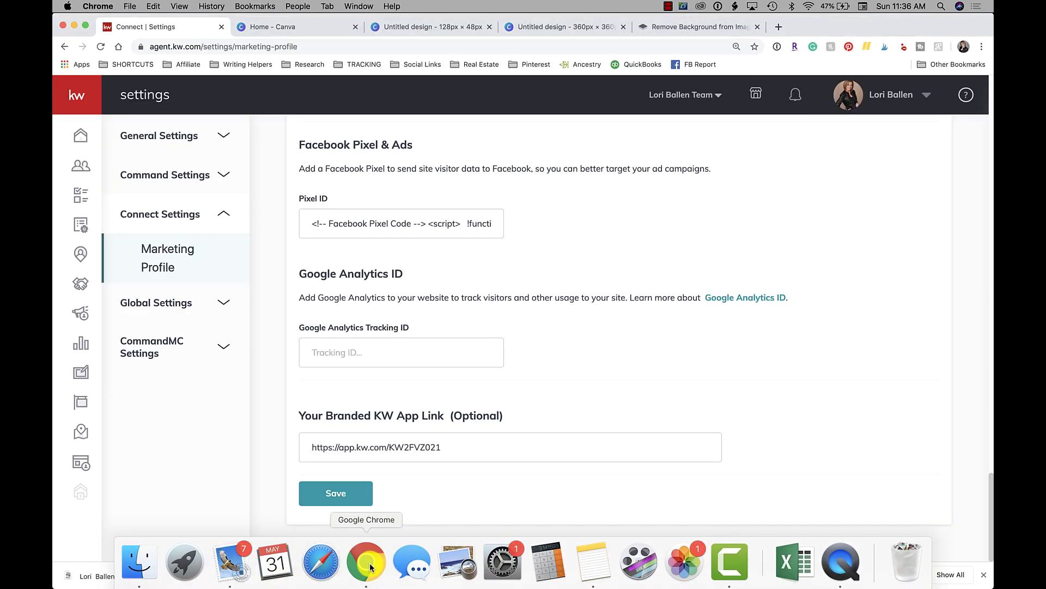
left_click(786, 29)
type("goo")
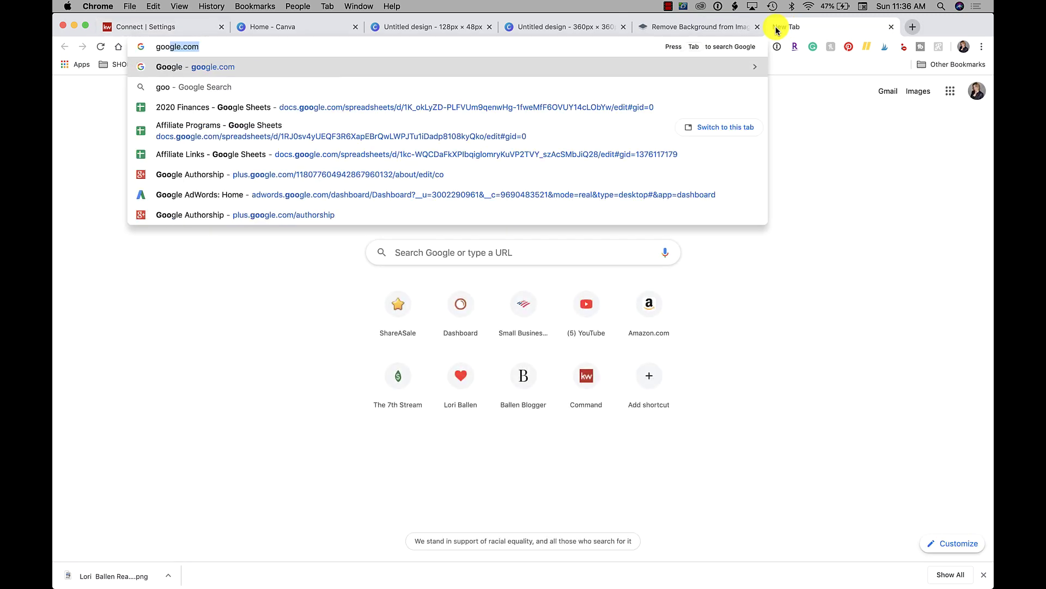
type("gle analytics")
key("Return")
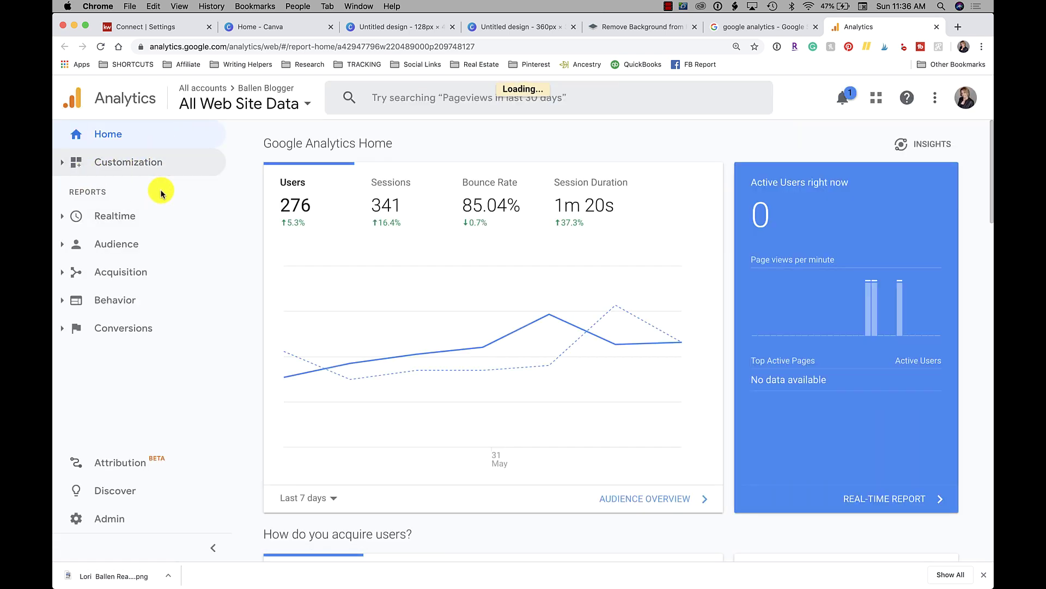
Open the Analytics account chooser and browse the BallenVegas.com account's properties
left_click(229, 106)
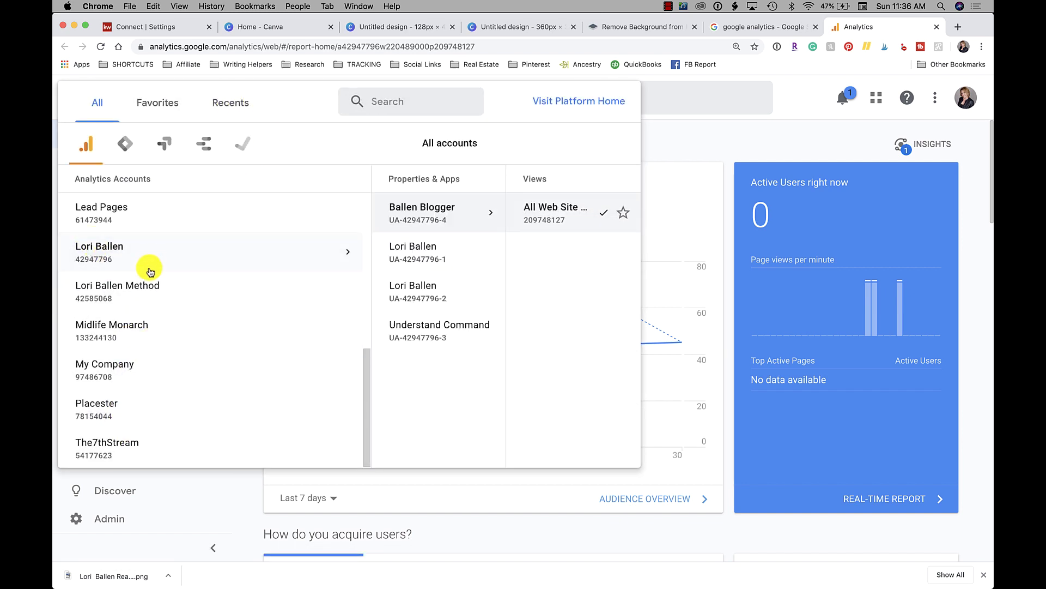
scroll(136, 222, "up", 8)
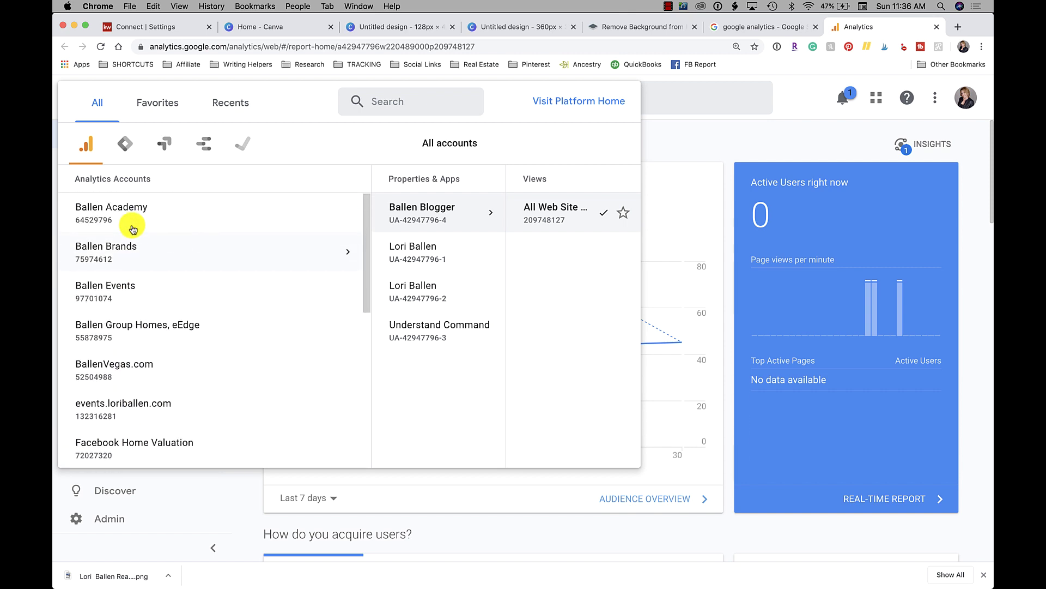
left_click(121, 376)
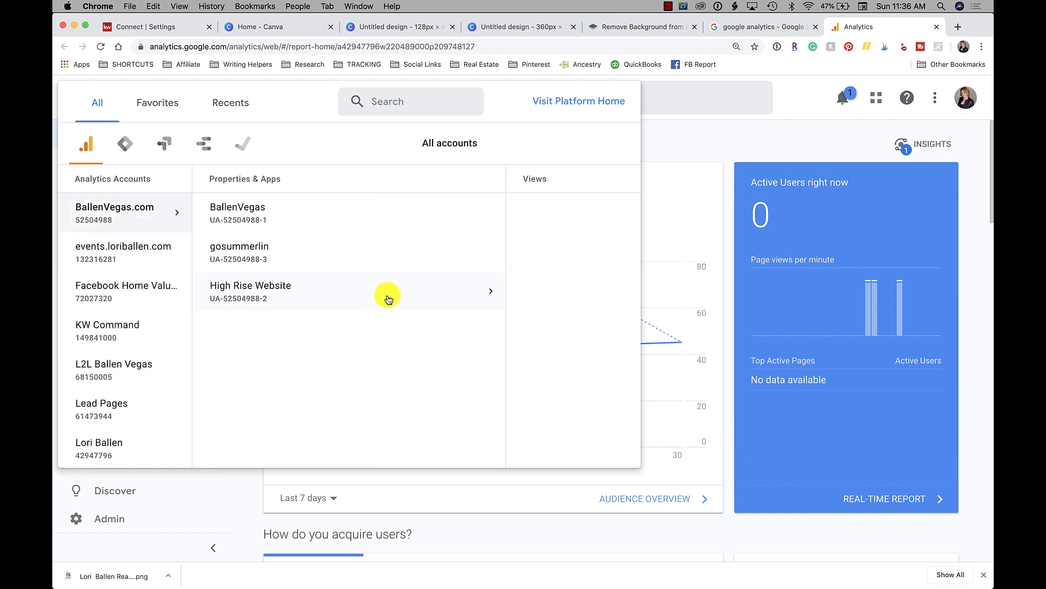
scroll(141, 256, "up", 3)
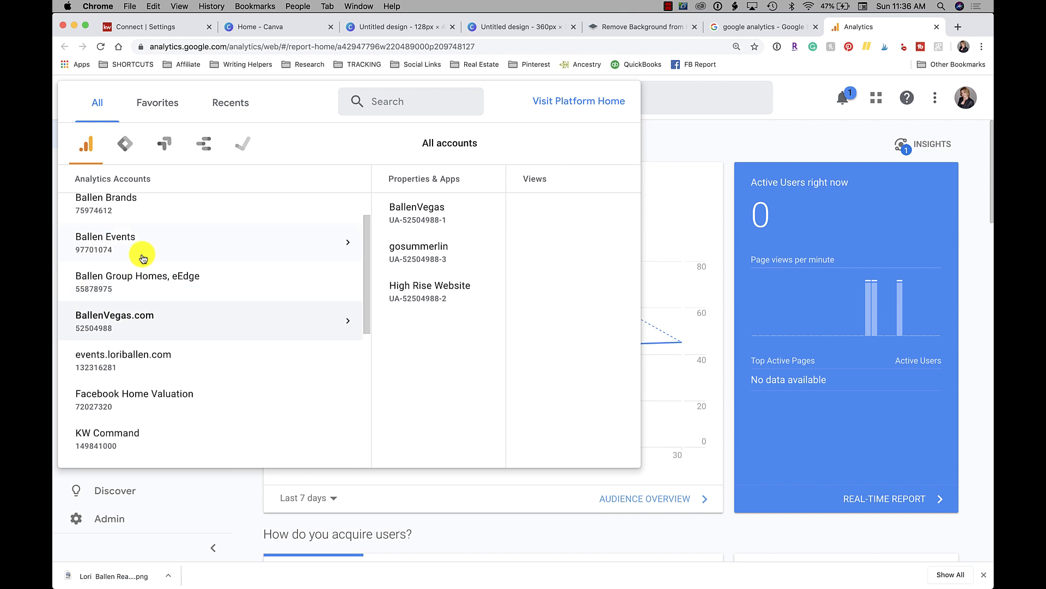
scroll(143, 257, "down", 5)
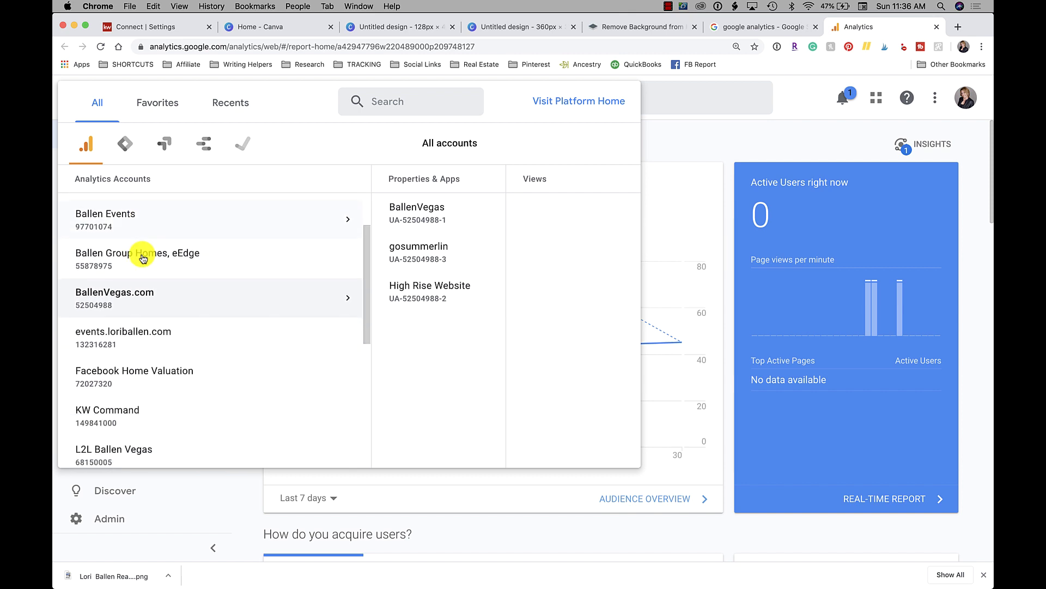
scroll(143, 258, "down", 1)
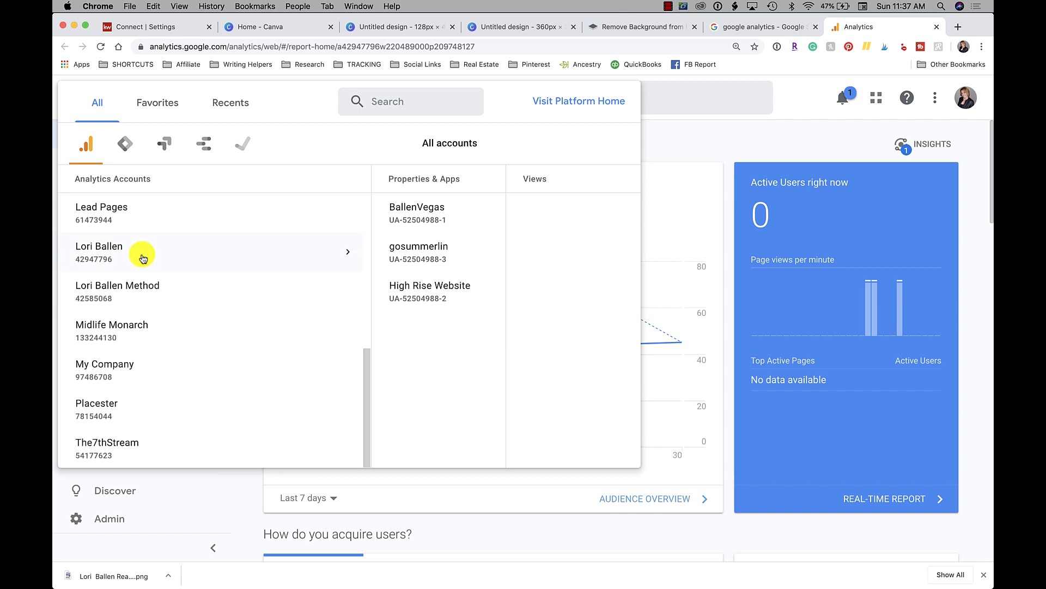
scroll(143, 257, "up", 6)
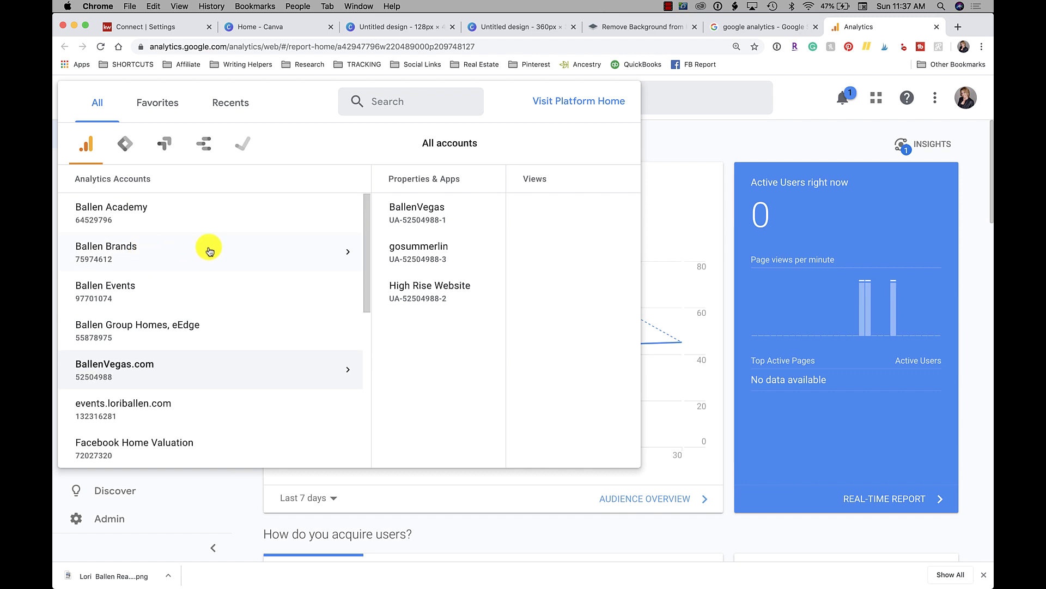
scroll(209, 250, "down", 1)
scroll(209, 250, "up", 1)
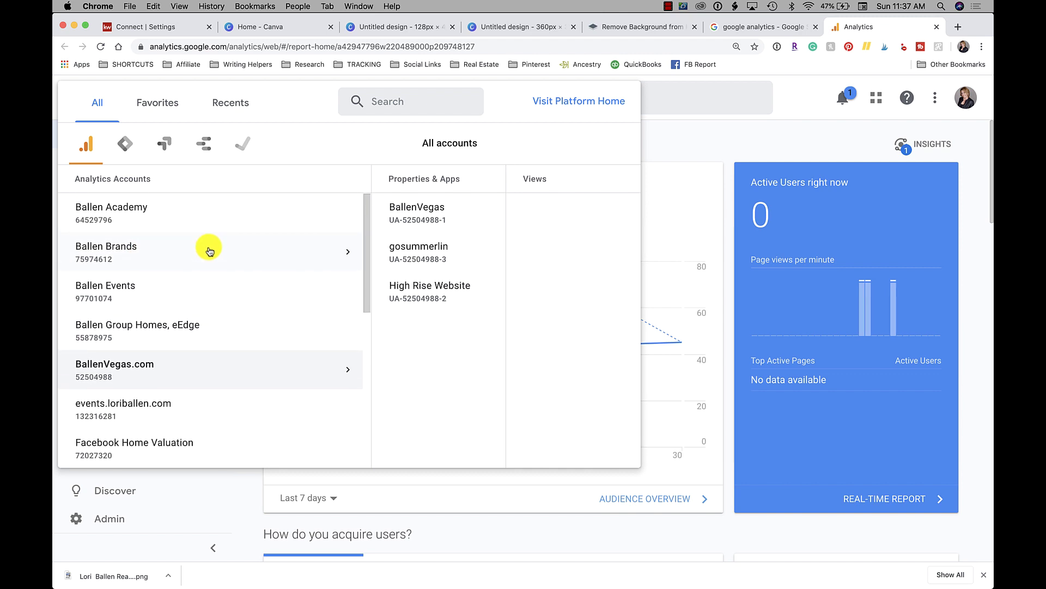
Check Ballen Academy, L2L Ballen Vegas, Lead Pages and Midlife Monarch accounts until Understand Command appears
left_click(198, 213)
scroll(181, 247, "down", 6)
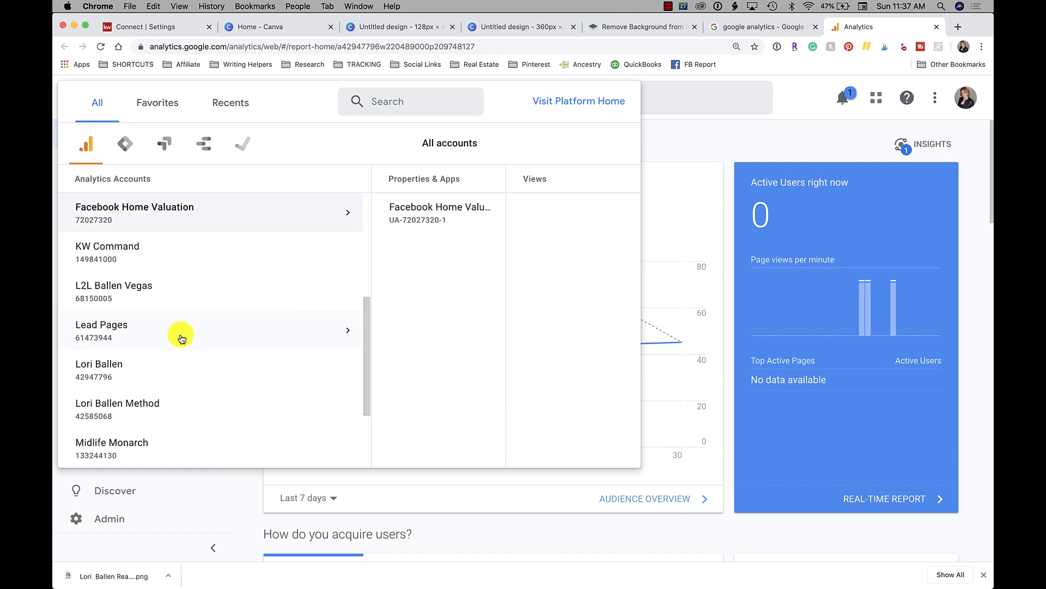
left_click(175, 292)
left_click(162, 255)
left_click(163, 295)
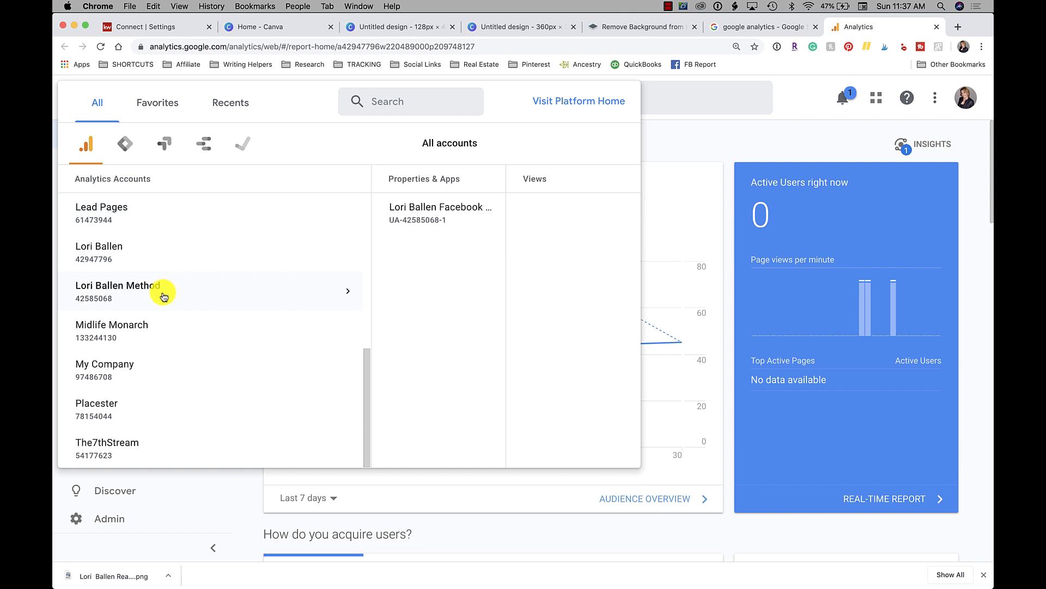
left_click(146, 336)
left_click(161, 239)
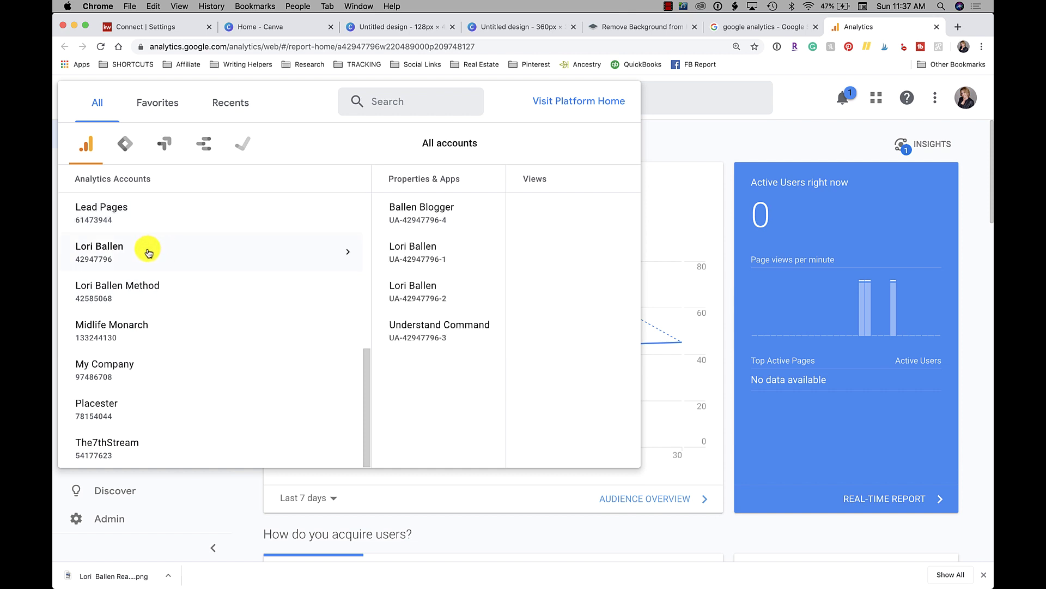
left_click(159, 222)
left_click(159, 252)
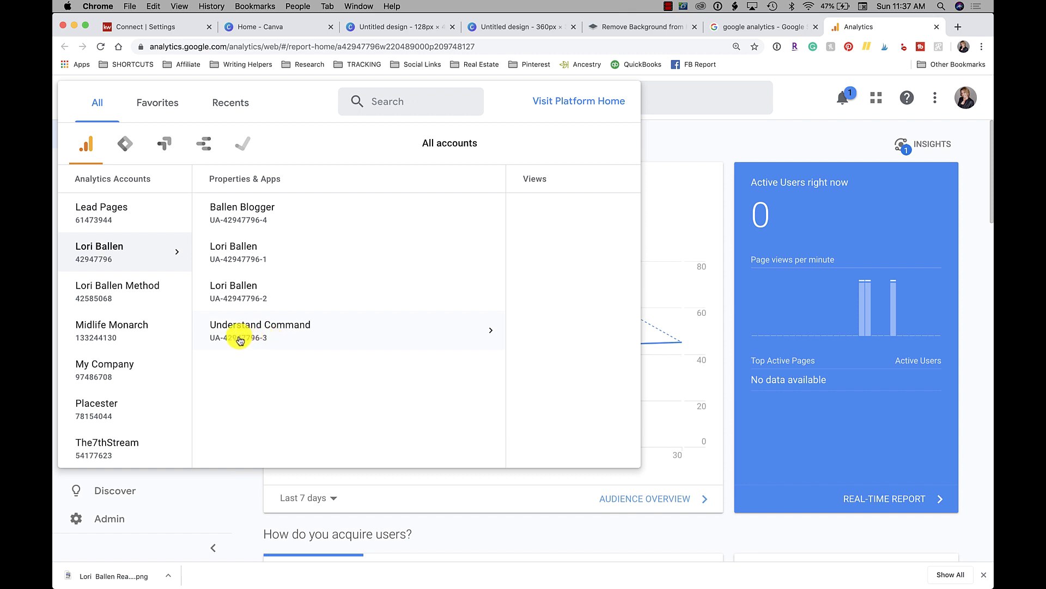
Open the All Web Site Data home report of the KW Command account's property
left_click(296, 349)
left_click(134, 362)
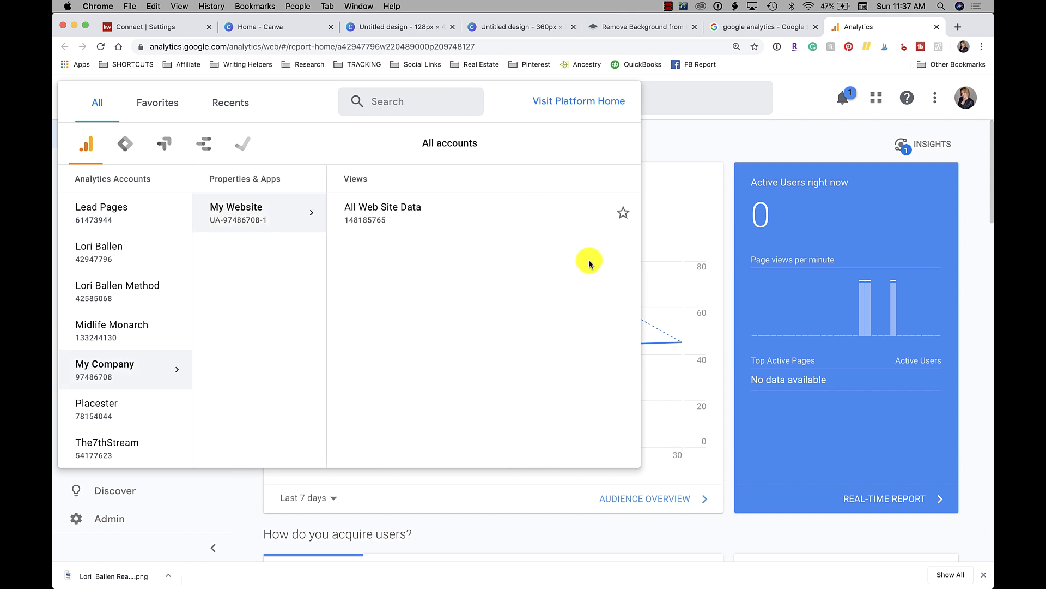
left_click(125, 400)
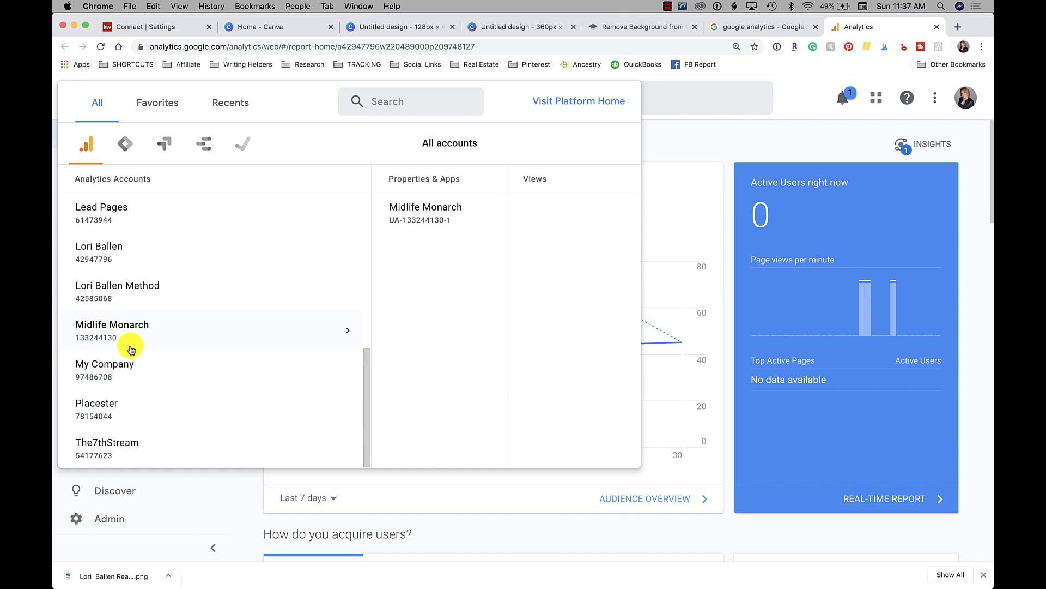
mouse_move(135, 309)
mouse_move(101, 258)
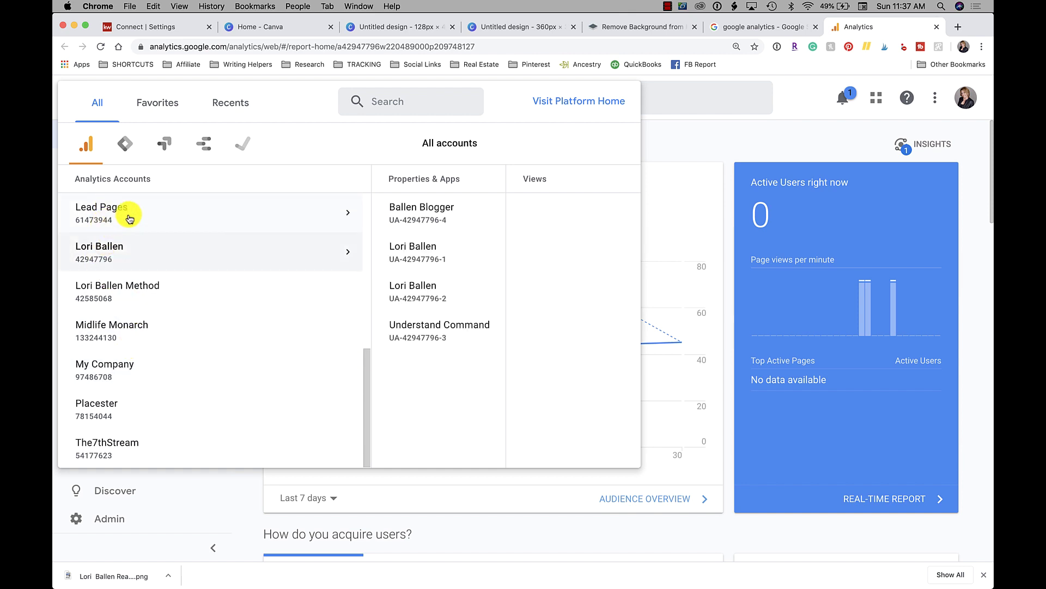
scroll(114, 201, "up", 5)
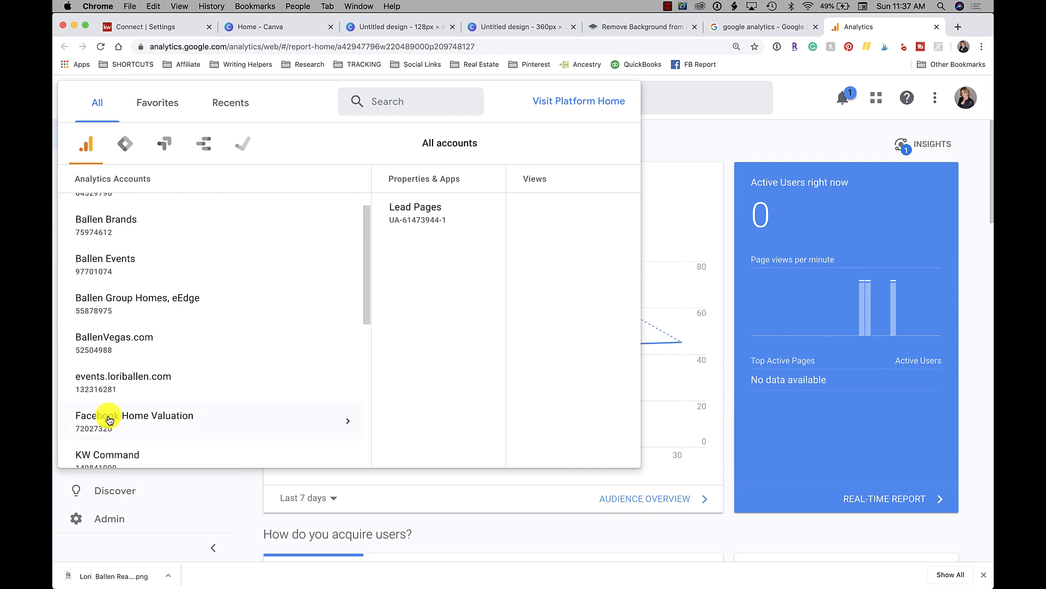
left_click(112, 454)
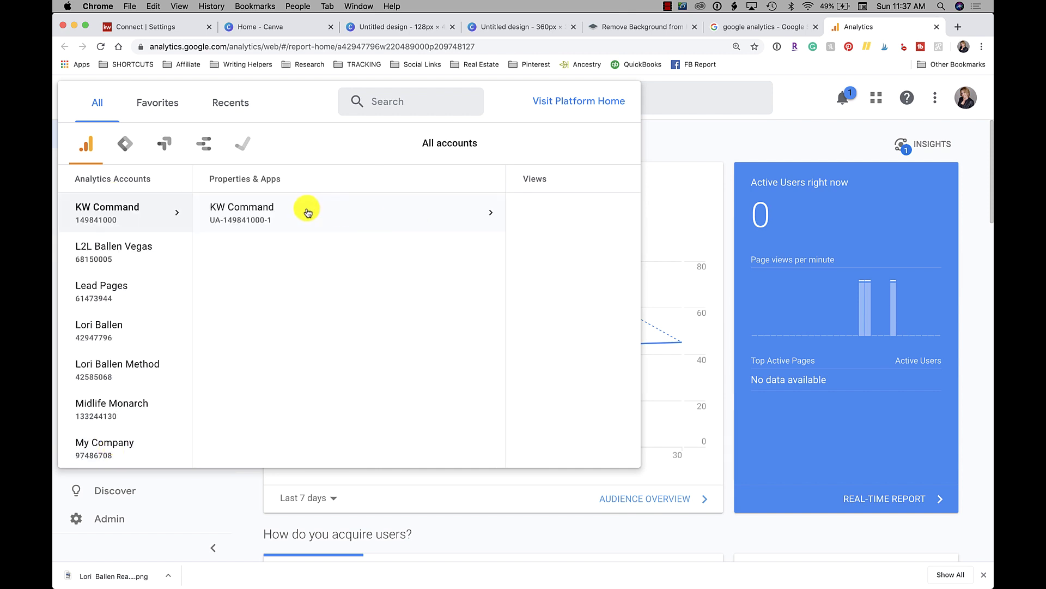
mouse_move(337, 223)
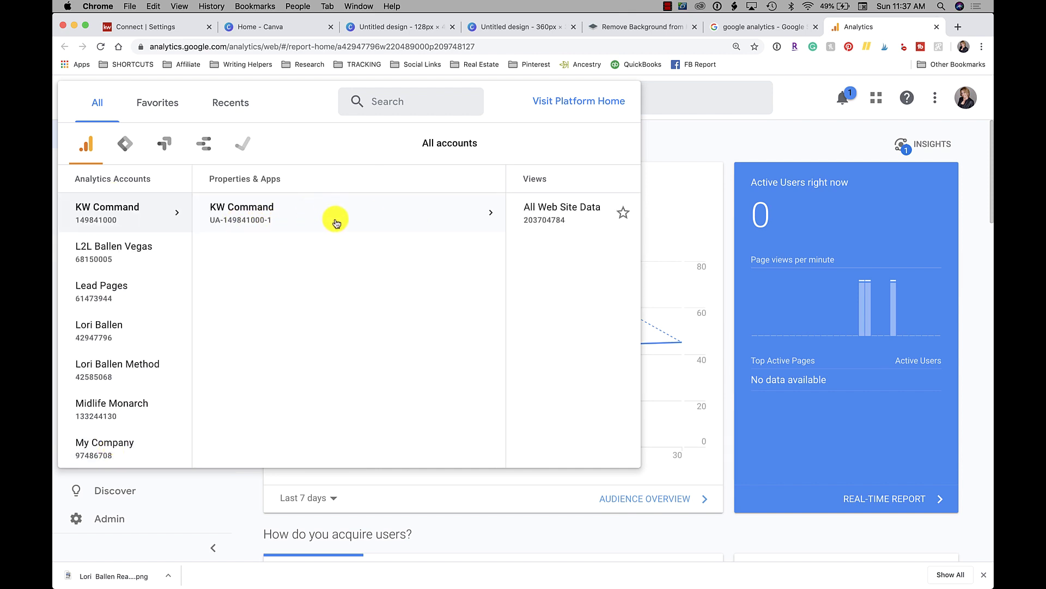
left_click(442, 220)
left_click(419, 215)
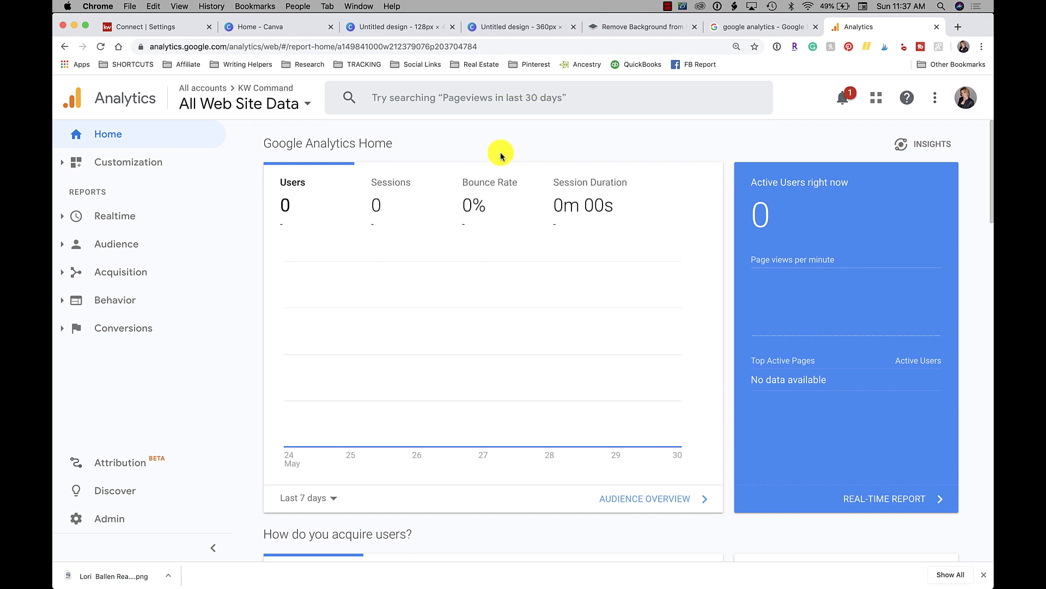
Recheck the account picker, then return to the 'google analytics' search results tab
left_click(301, 111)
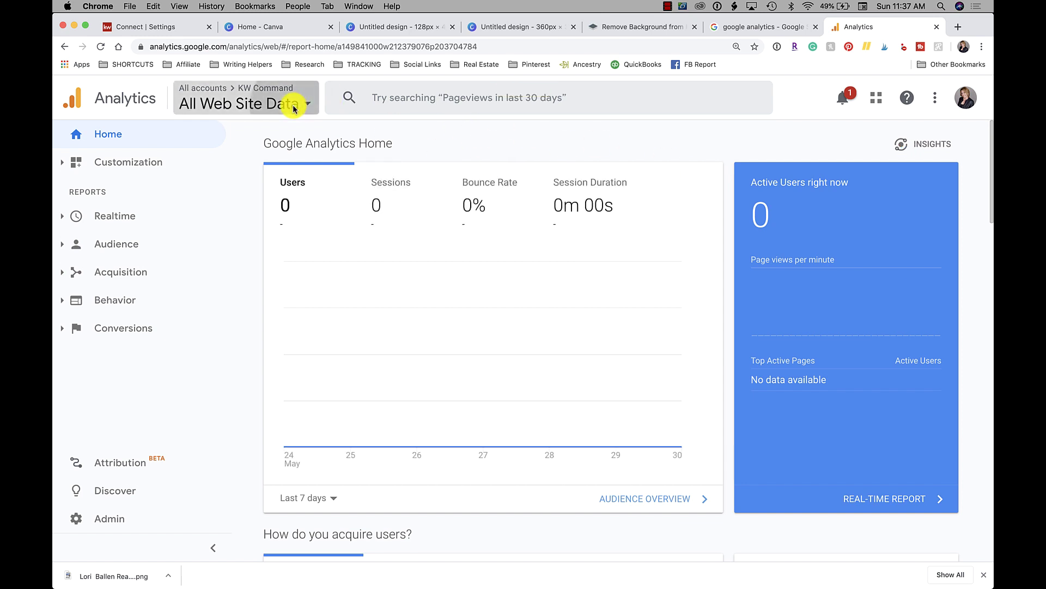
left_click(738, 144)
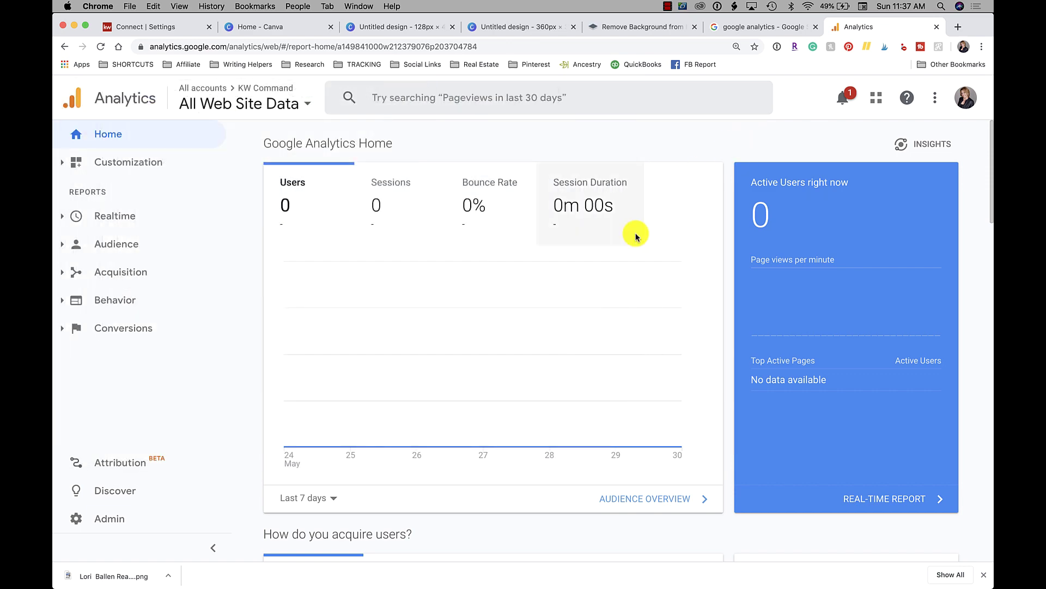
scroll(556, 322, "down", 15)
scroll(557, 324, "up", 15)
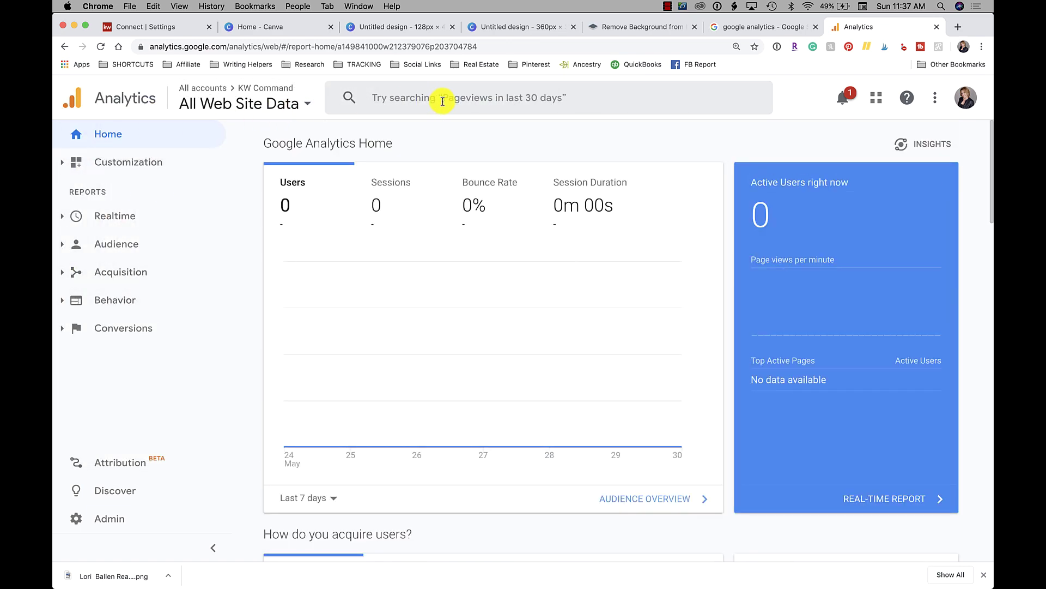
left_click(302, 107)
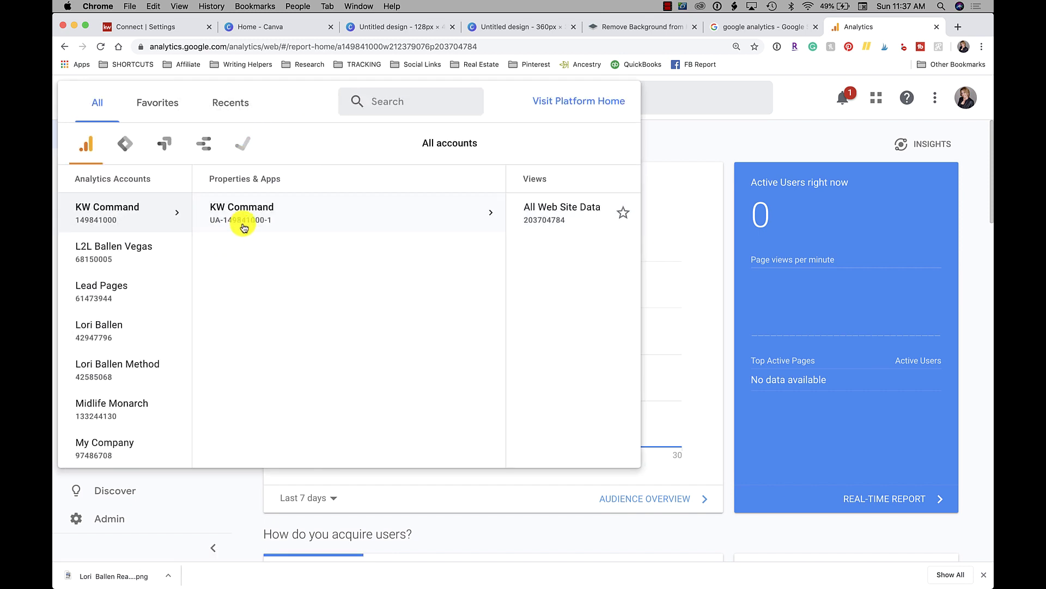
left_click(771, 130)
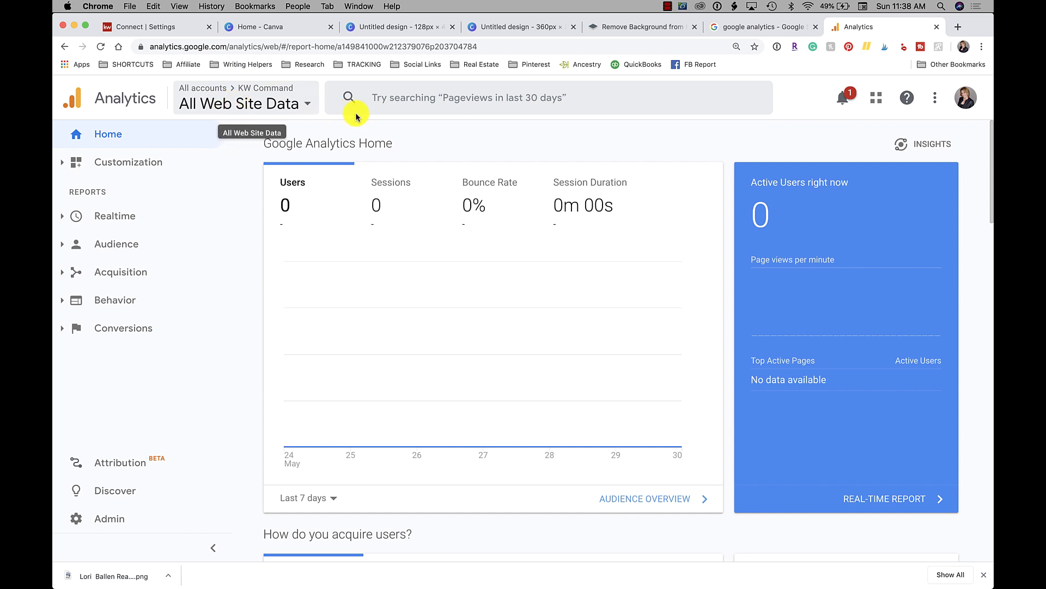
left_click(752, 27)
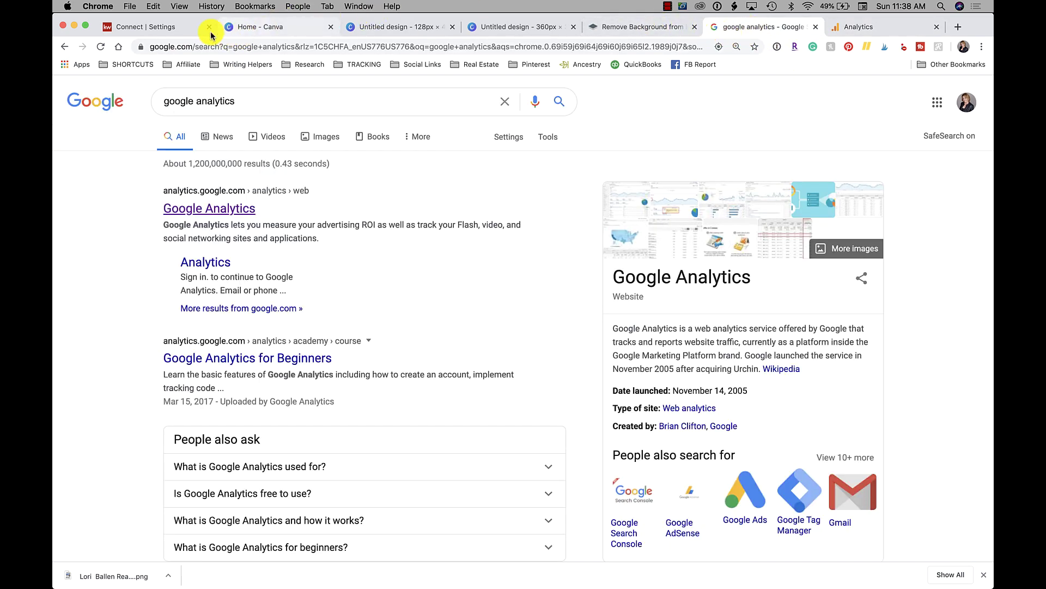
Back in KW Command settings, focus Tracking ID and select the current branded KW app link
left_click(194, 27)
left_click(402, 349)
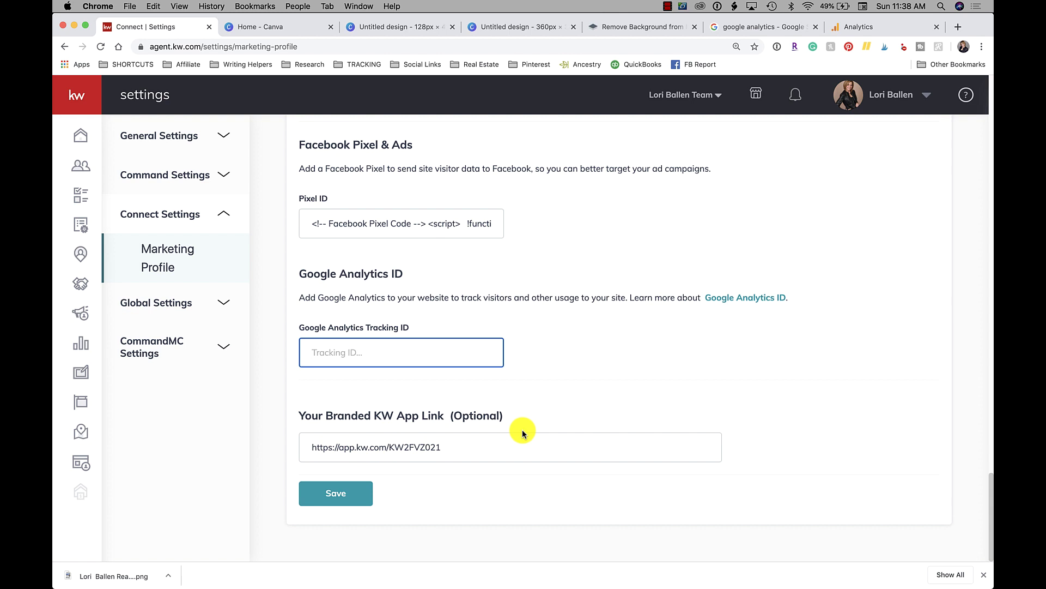
left_click_drag(474, 444, 310, 448)
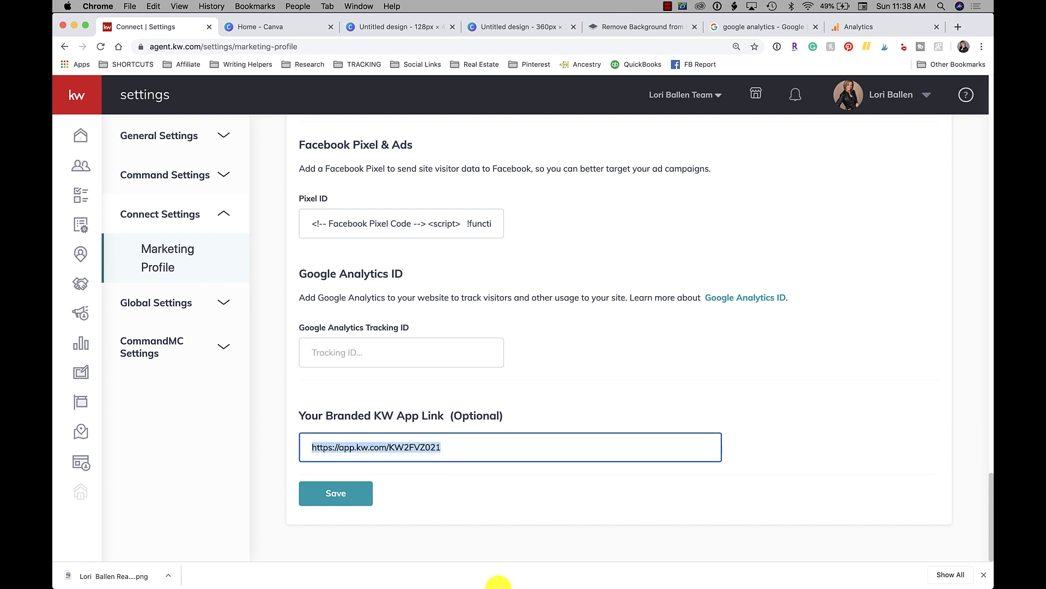
Search Notes for 'kw app' and select the app text code in the KW Command APP note
left_click(579, 569)
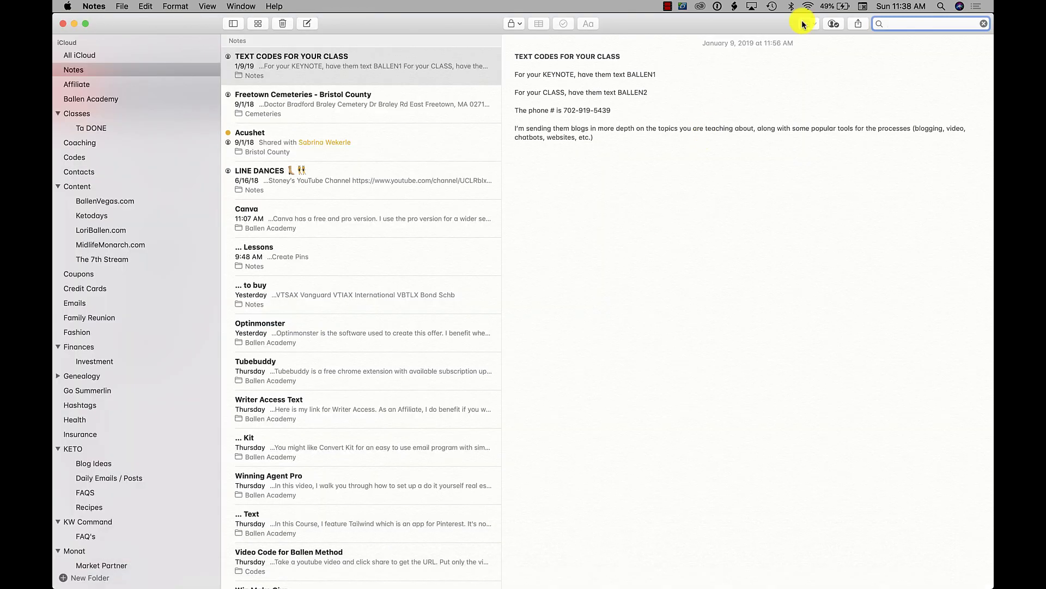
type("kw app")
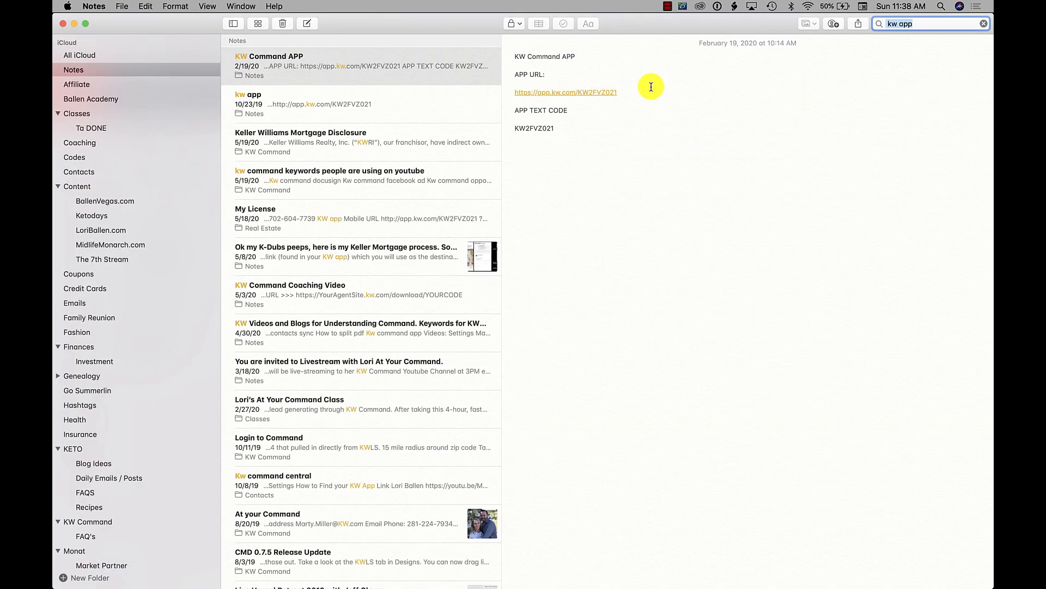
left_click_drag(619, 92, 578, 90)
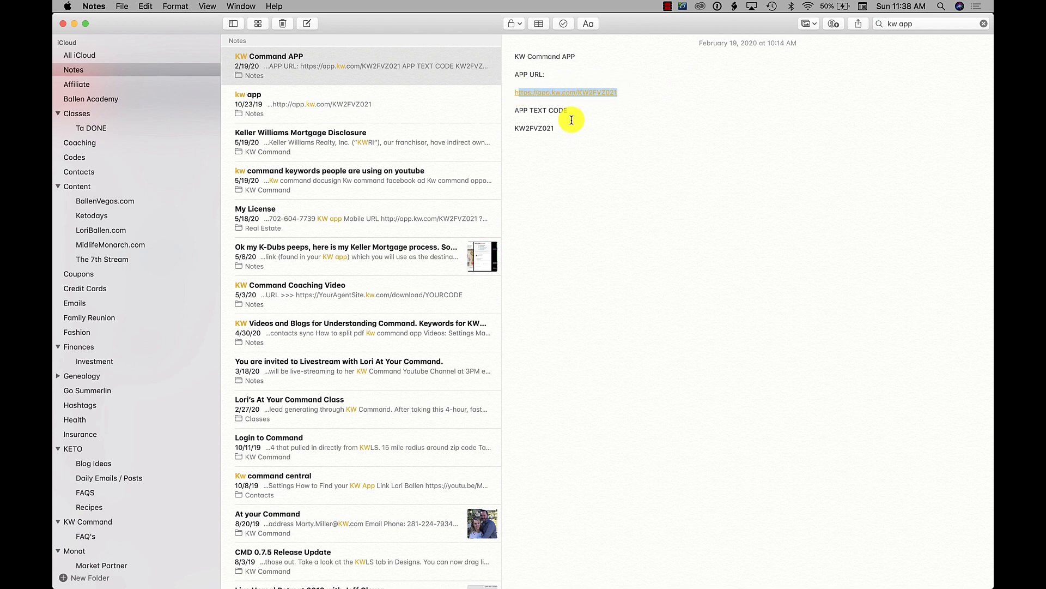
left_click(566, 111)
left_click_drag(569, 130, 508, 127)
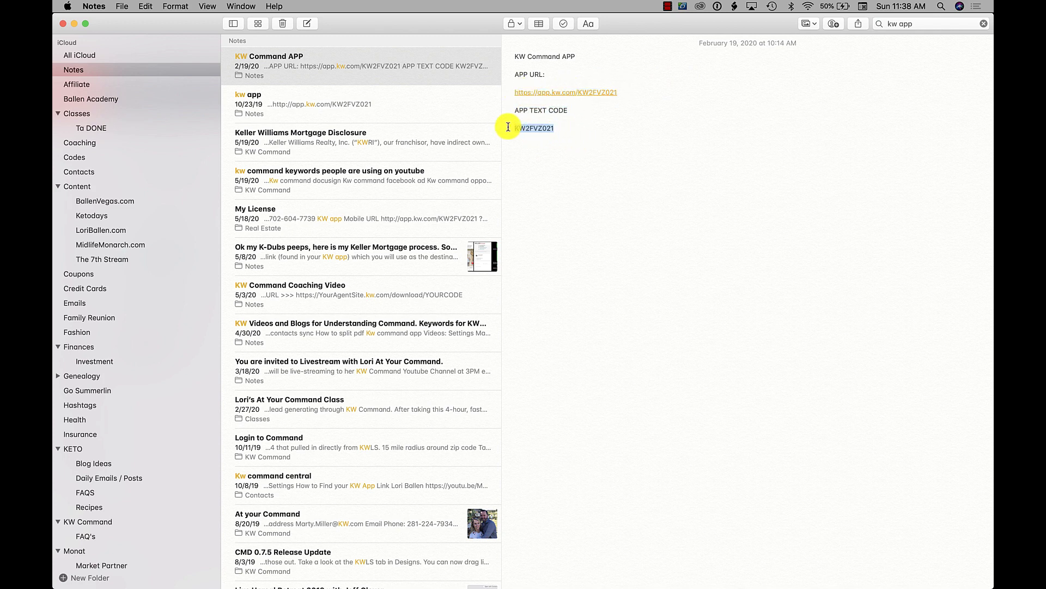
left_click(367, 560)
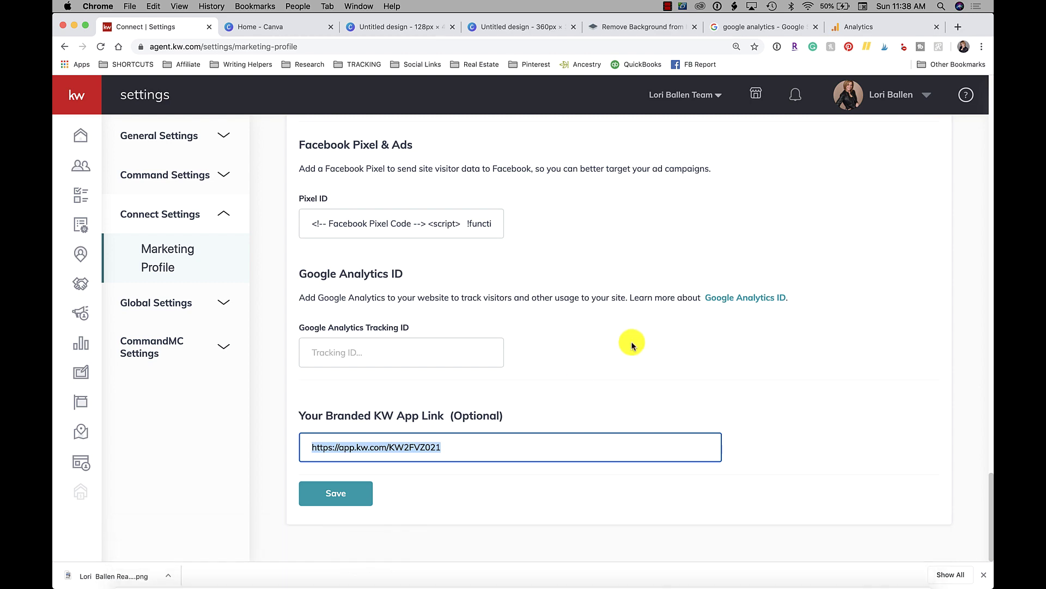
scroll(632, 345, "up", 15)
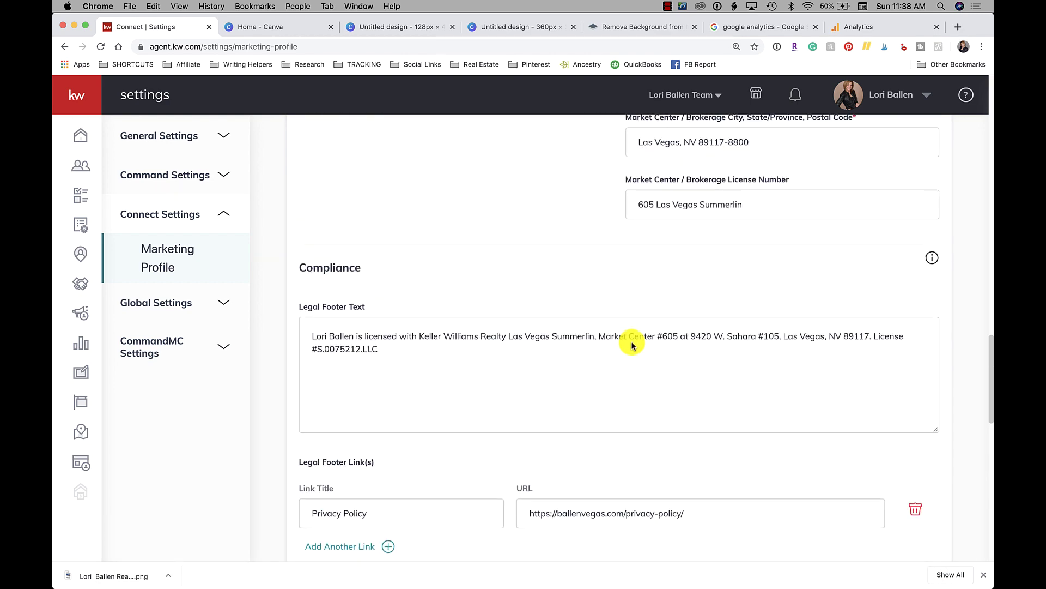
scroll(633, 345, "up", 10)
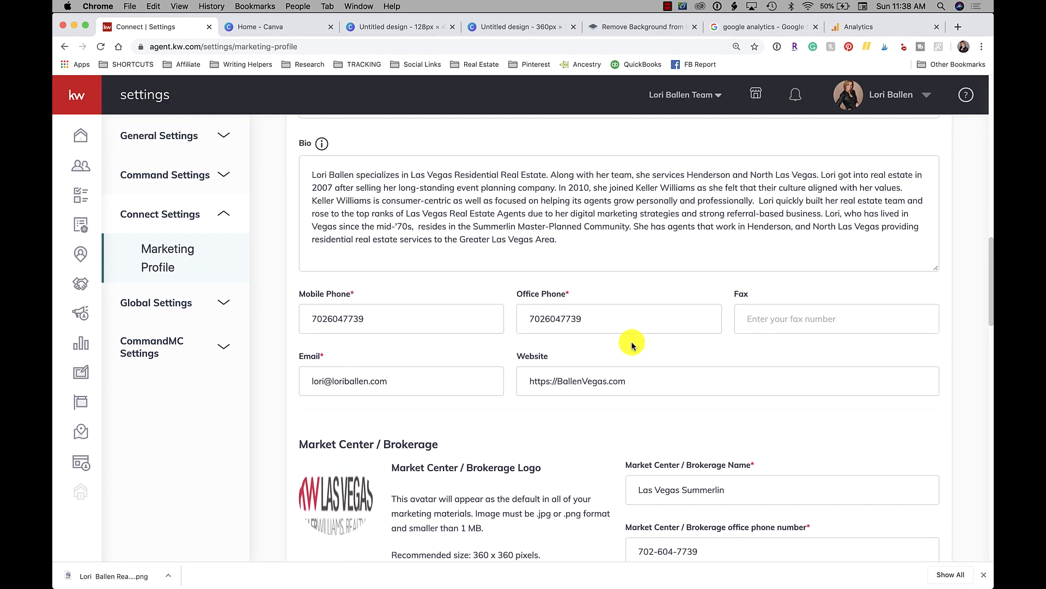
scroll(633, 346, "up", 10)
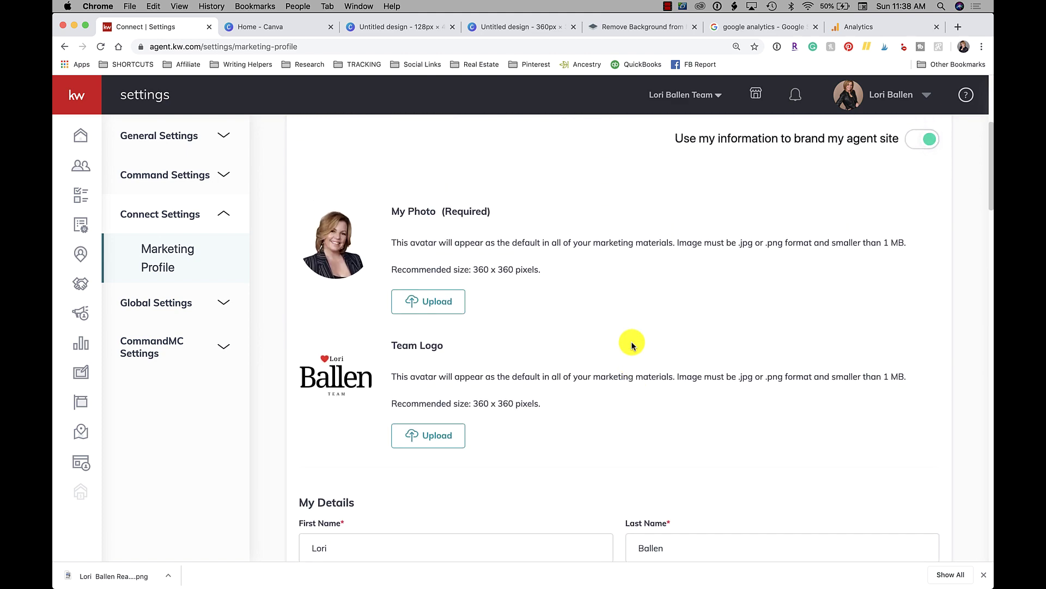
scroll(632, 345, "up", 5)
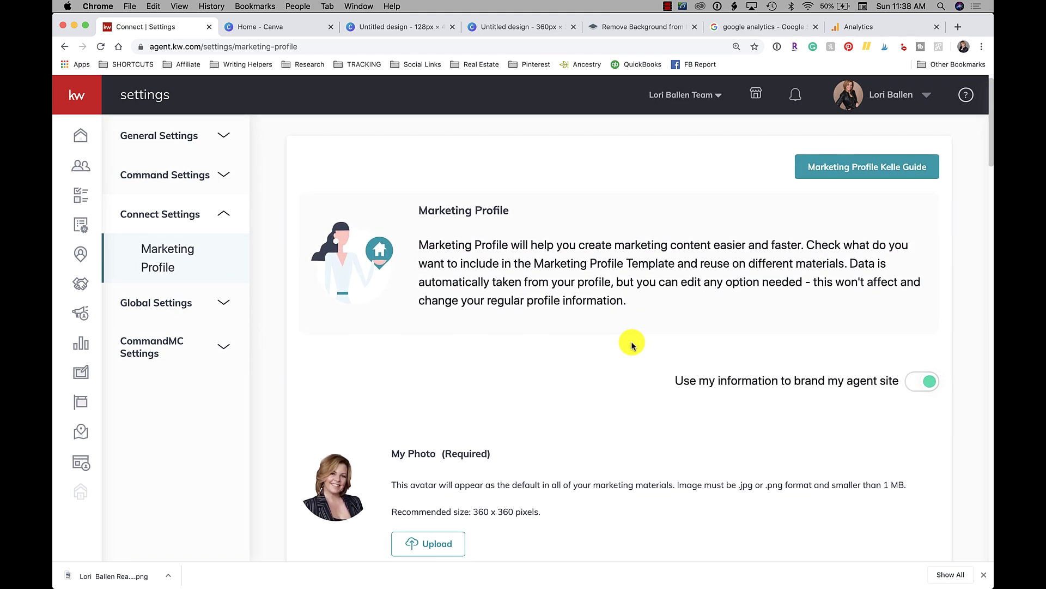
scroll(632, 346, "down", 1)
scroll(632, 346, "down", 4)
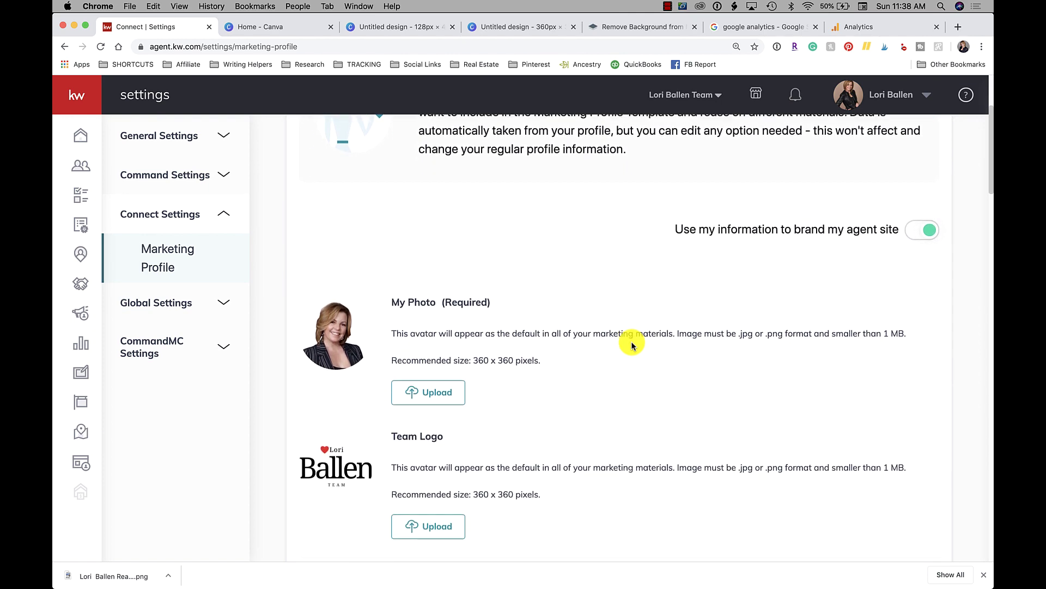
scroll(632, 345, "down", 6)
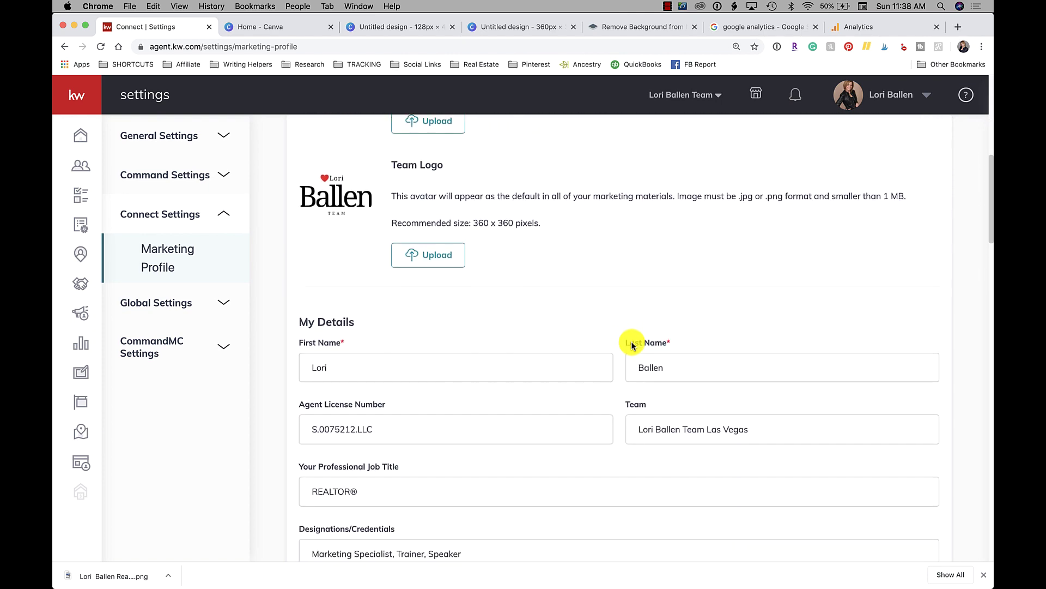
scroll(632, 346, "down", 1)
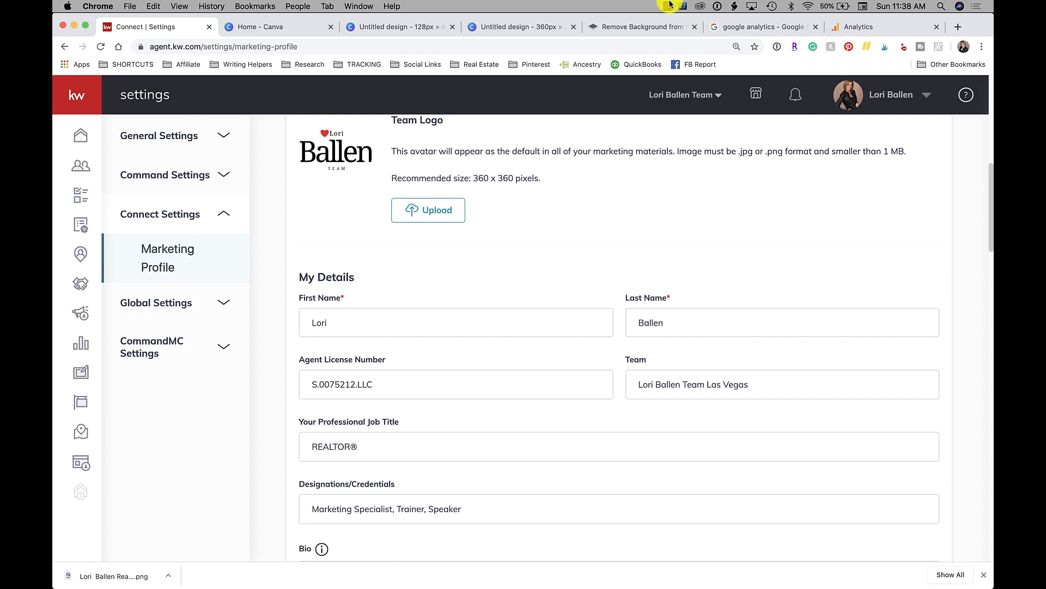